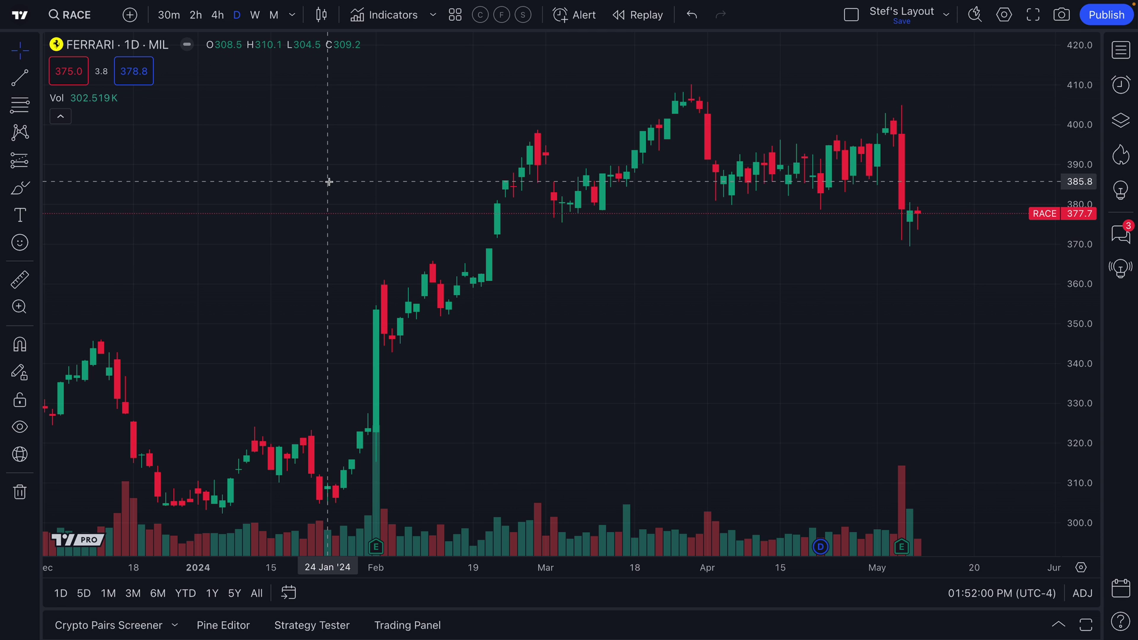
Zoom the Ferrari daily chart in slightly and show its chart style list.
{"action": "scroll", "coordinate": [328, 184], "scroll_direction": "up", "scroll_amount": 1}
{"action": "left_click", "coordinate": [330, 20]}
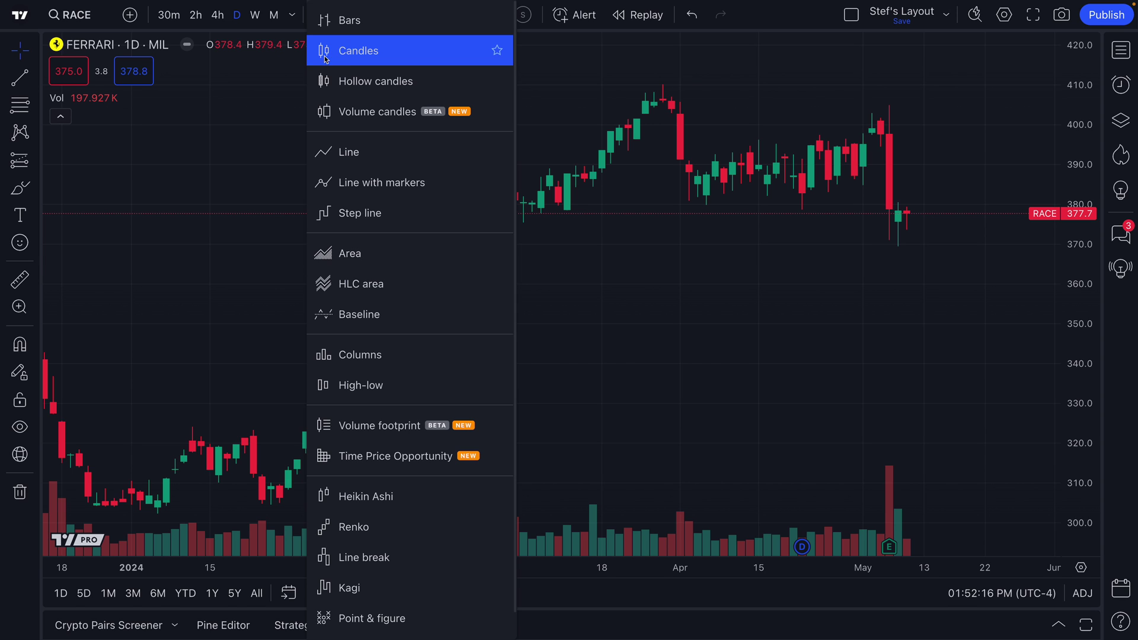
Change the Ferrari chart style from Candles to Line.
{"action": "left_click", "coordinate": [277, 99]}
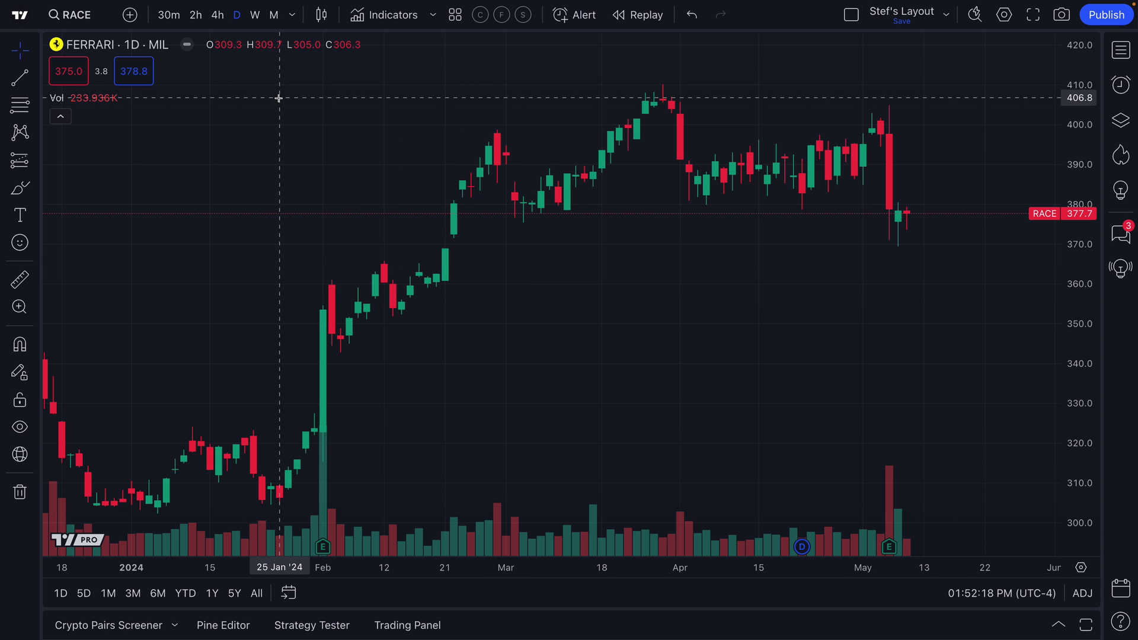
{"action": "scroll", "coordinate": [279, 98], "scroll_direction": "up", "scroll_amount": 1}
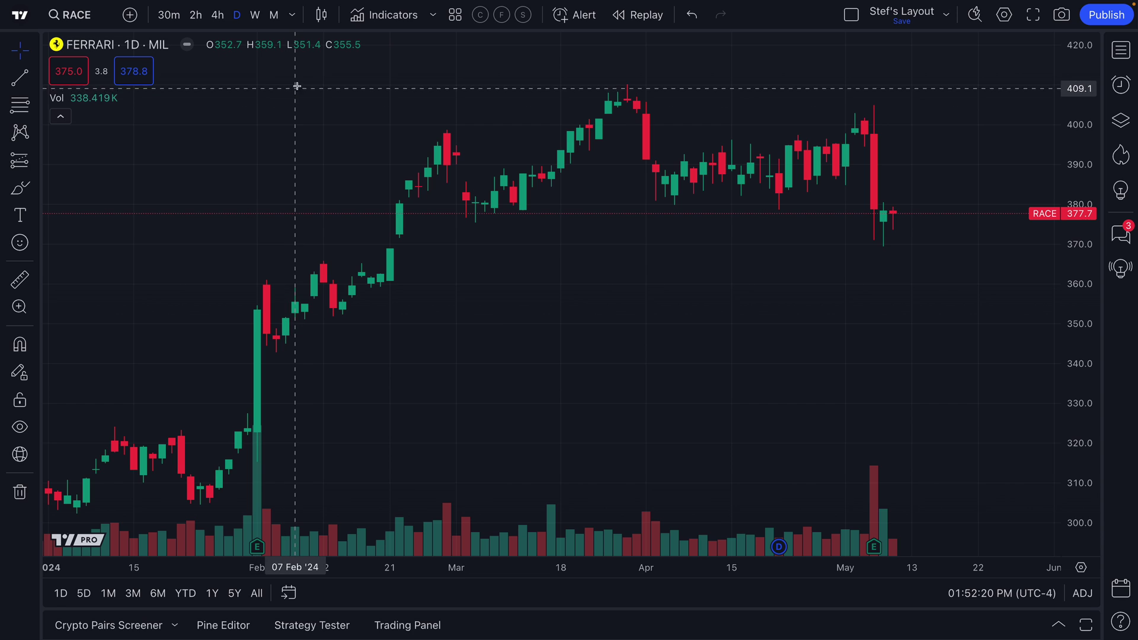
{"action": "left_click", "coordinate": [320, 15]}
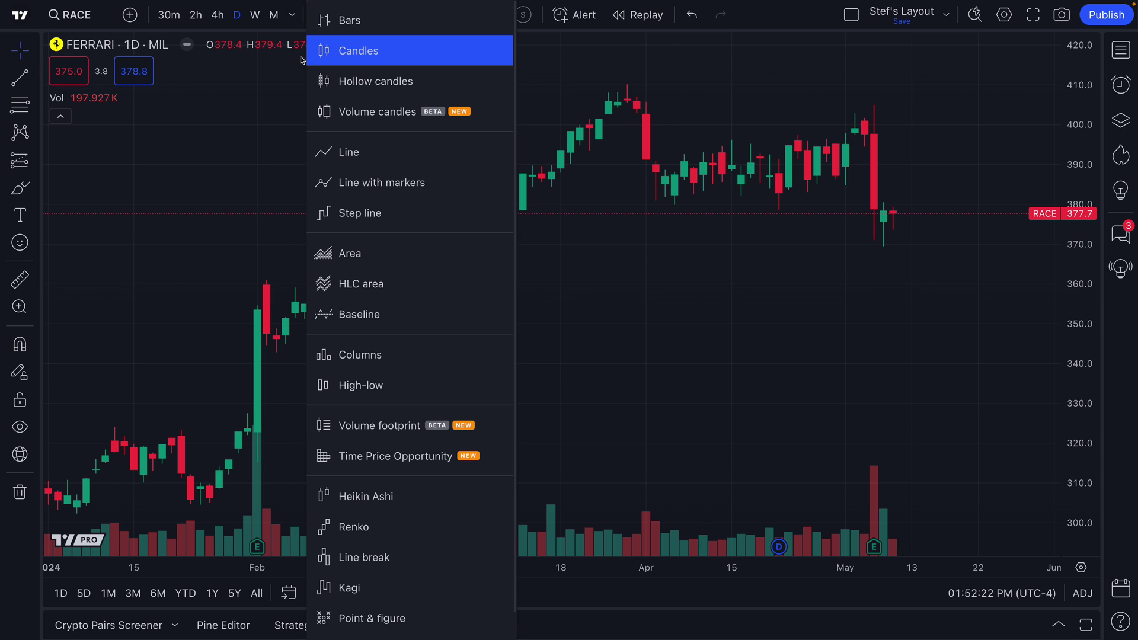
{"action": "left_click", "coordinate": [287, 84]}
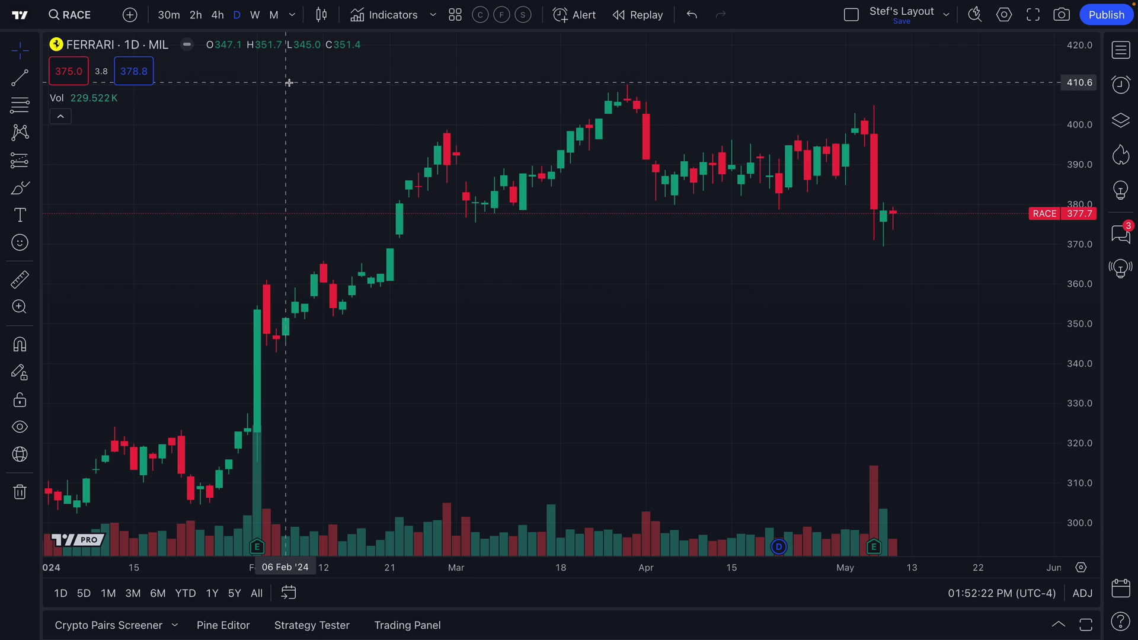
{"action": "left_click", "coordinate": [321, 15]}
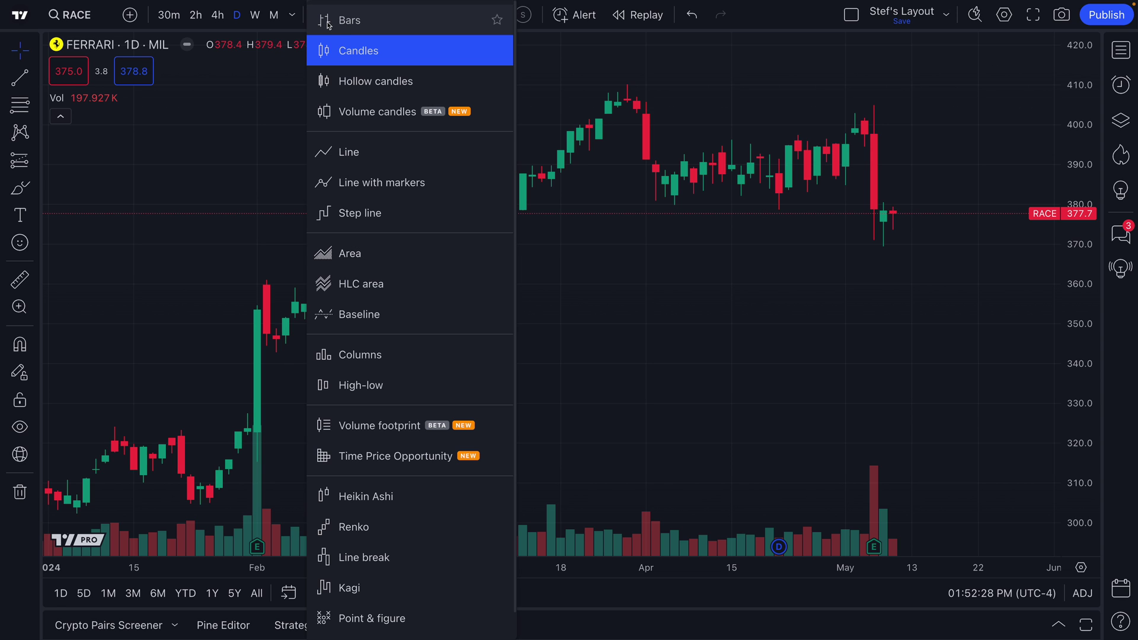
{"action": "left_click", "coordinate": [343, 153]}
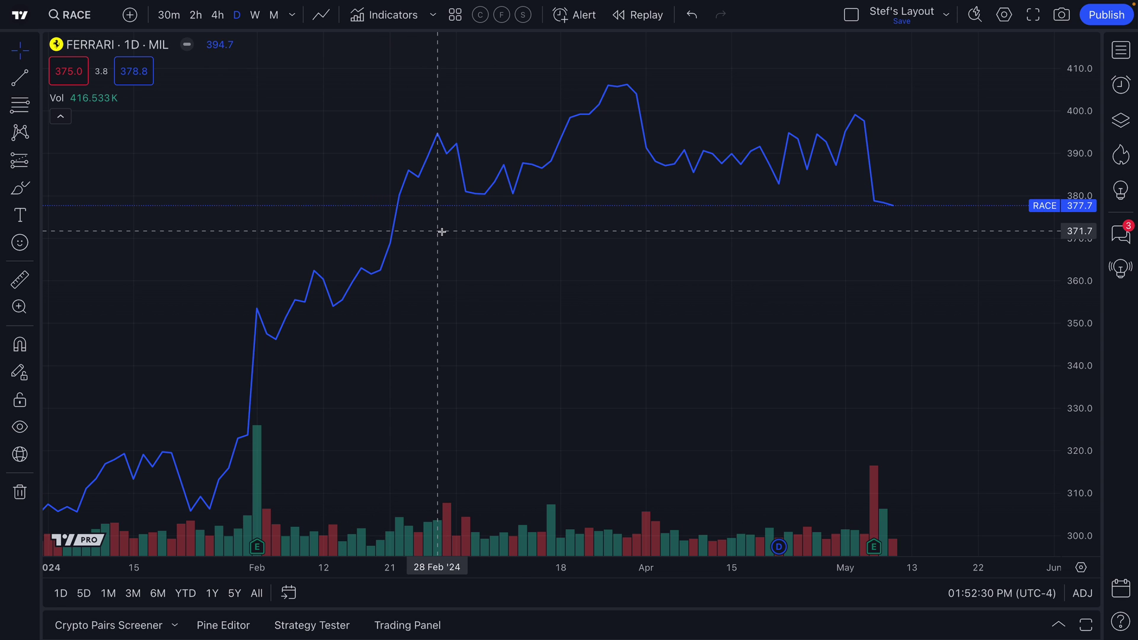
Zoom out and pan the line chart to show Oct 2022 onward with space for future dates.
{"action": "scroll", "coordinate": [467, 240], "scroll_direction": "down", "scroll_amount": 5}
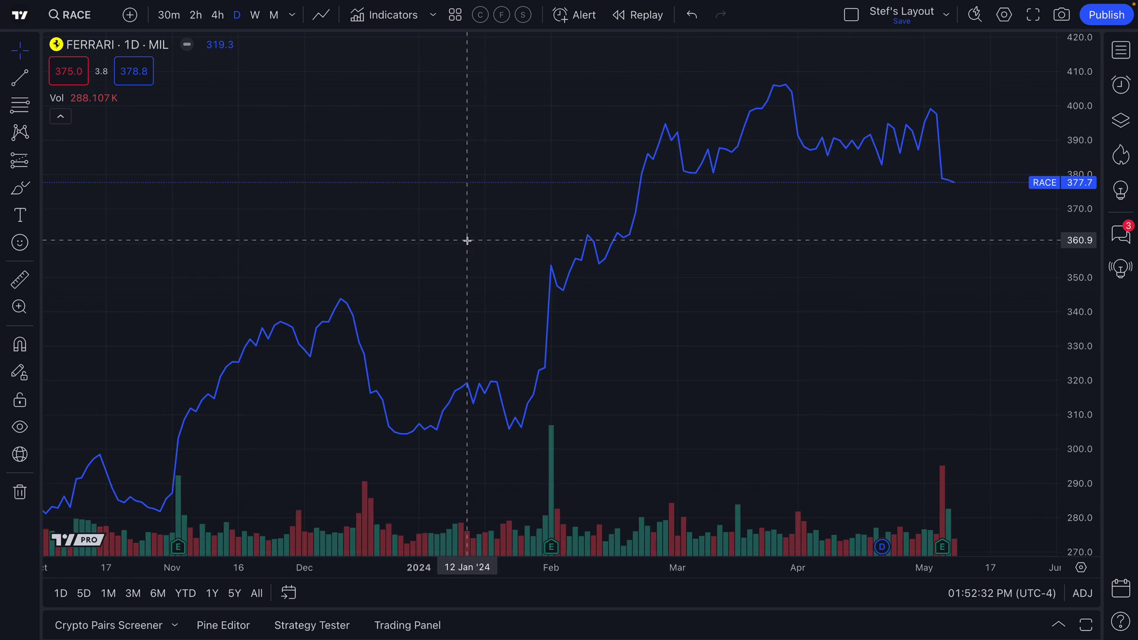
{"action": "scroll", "coordinate": [468, 240], "scroll_direction": "down", "scroll_amount": 5}
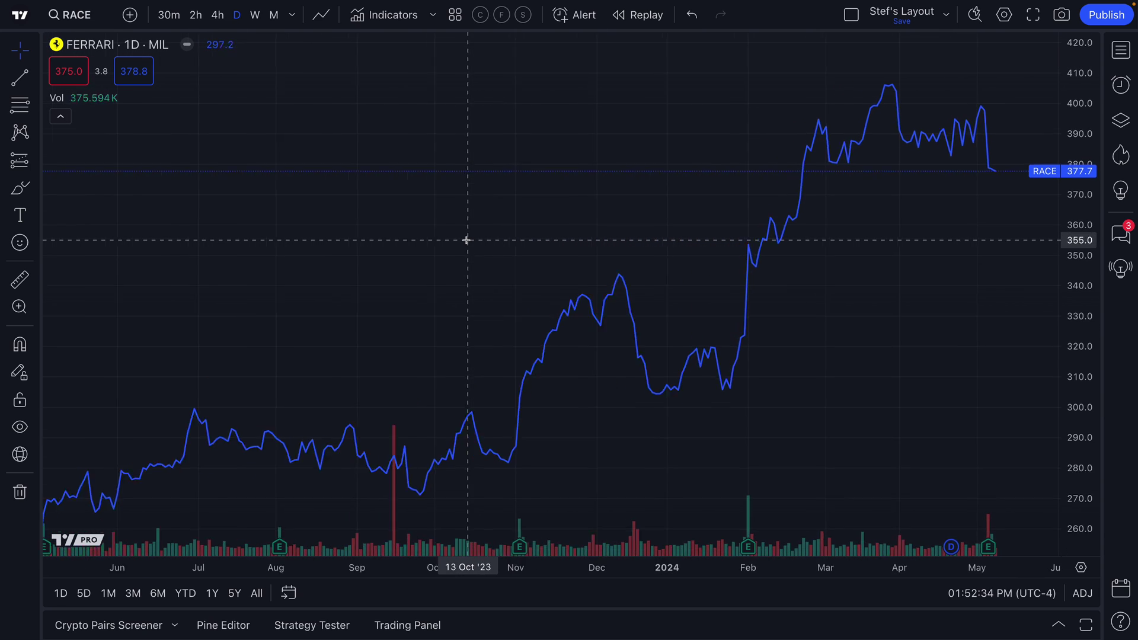
{"action": "scroll", "coordinate": [467, 240], "scroll_direction": "down", "scroll_amount": 5}
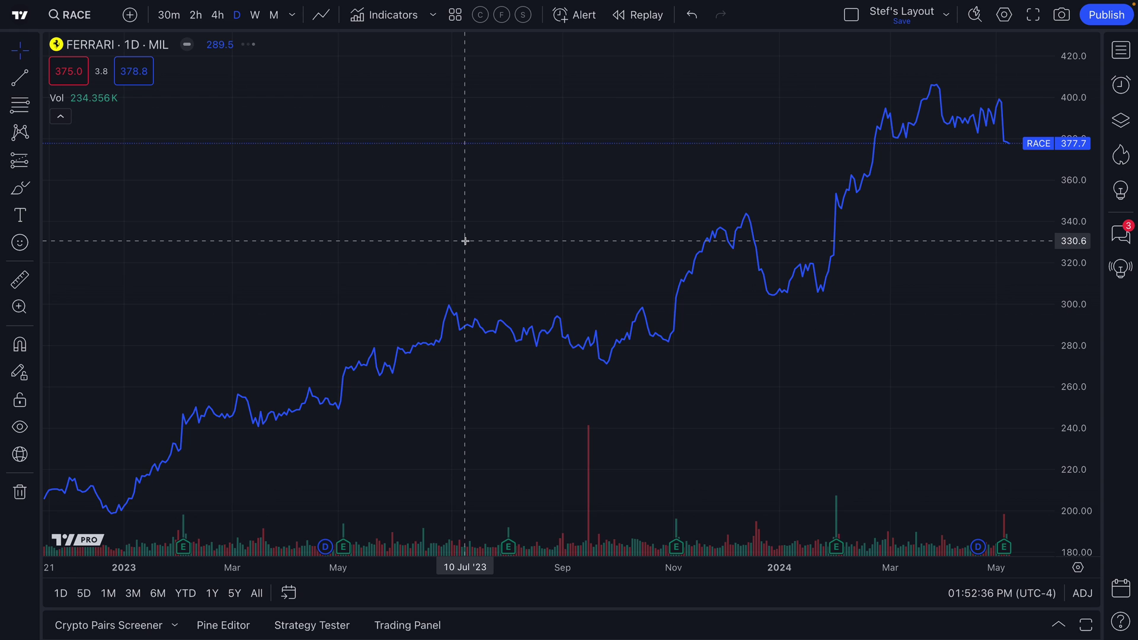
{"action": "scroll", "coordinate": [465, 241], "scroll_direction": "down", "scroll_amount": 5}
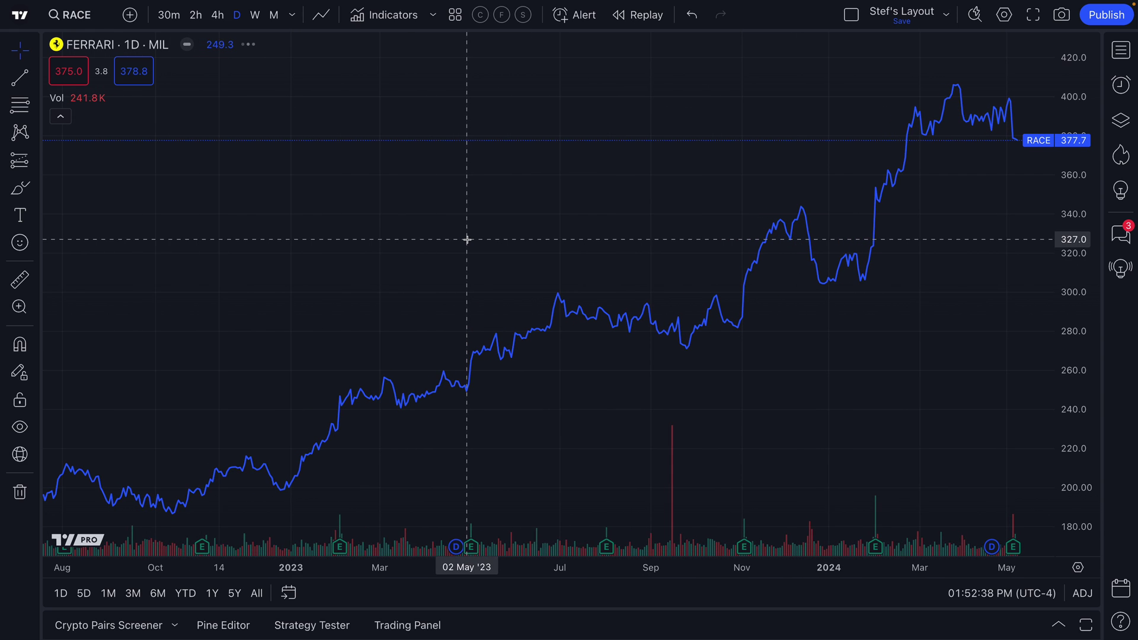
{"action": "left_click_drag", "start_coordinate": [488, 234], "coordinate": [377, 235]}
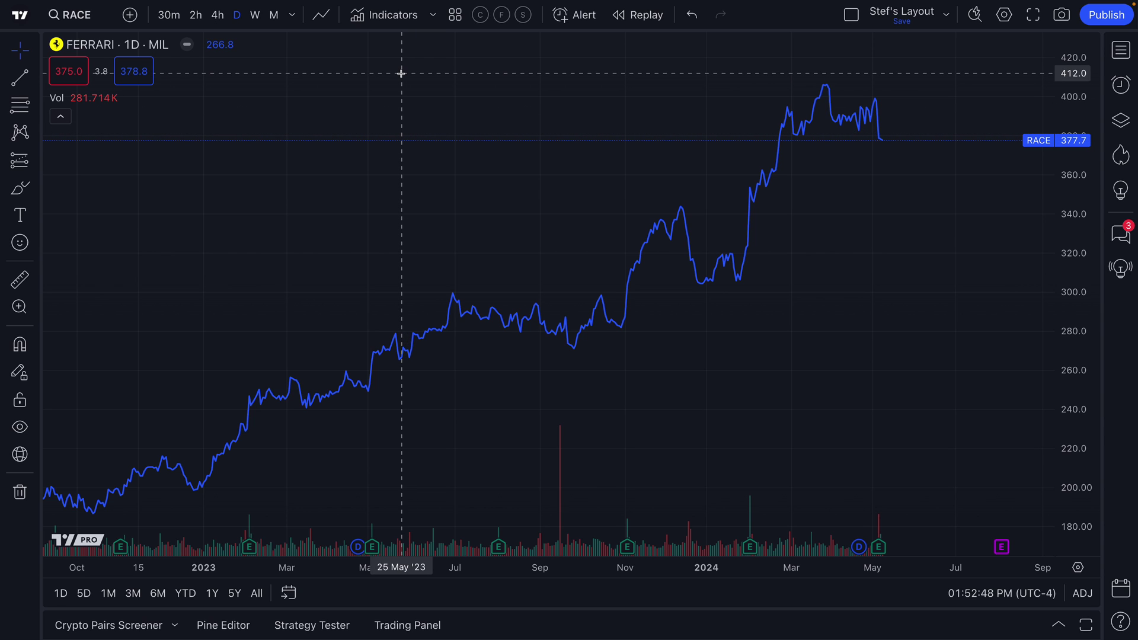
{"action": "left_click", "coordinate": [371, 25]}
{"action": "left_click", "coordinate": [320, 268]}
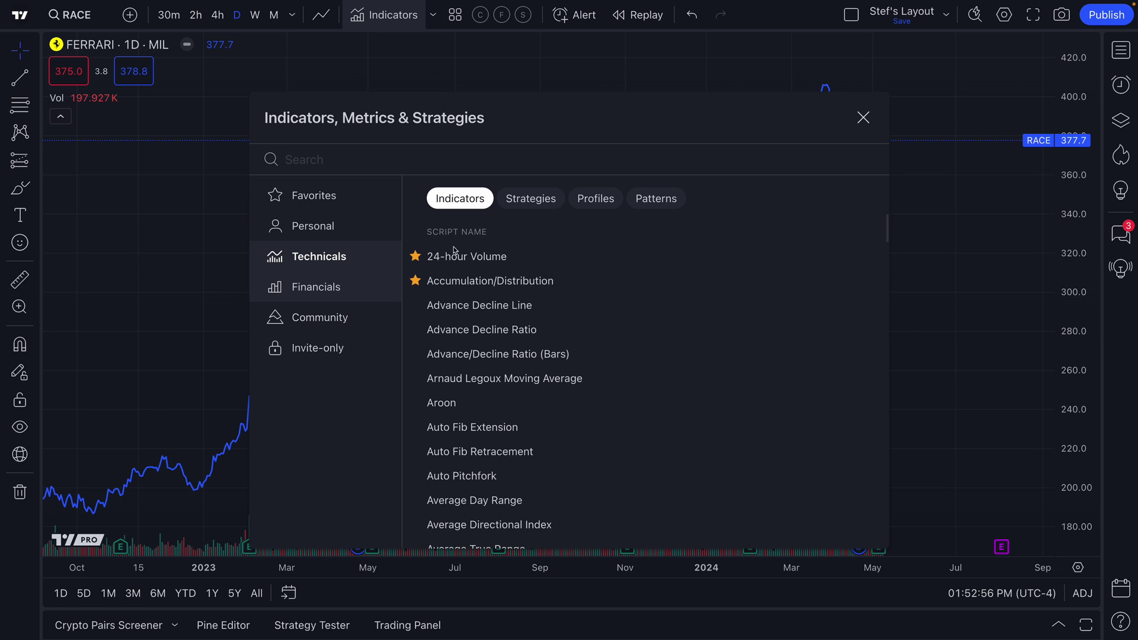
{"action": "left_click", "coordinate": [868, 124]}
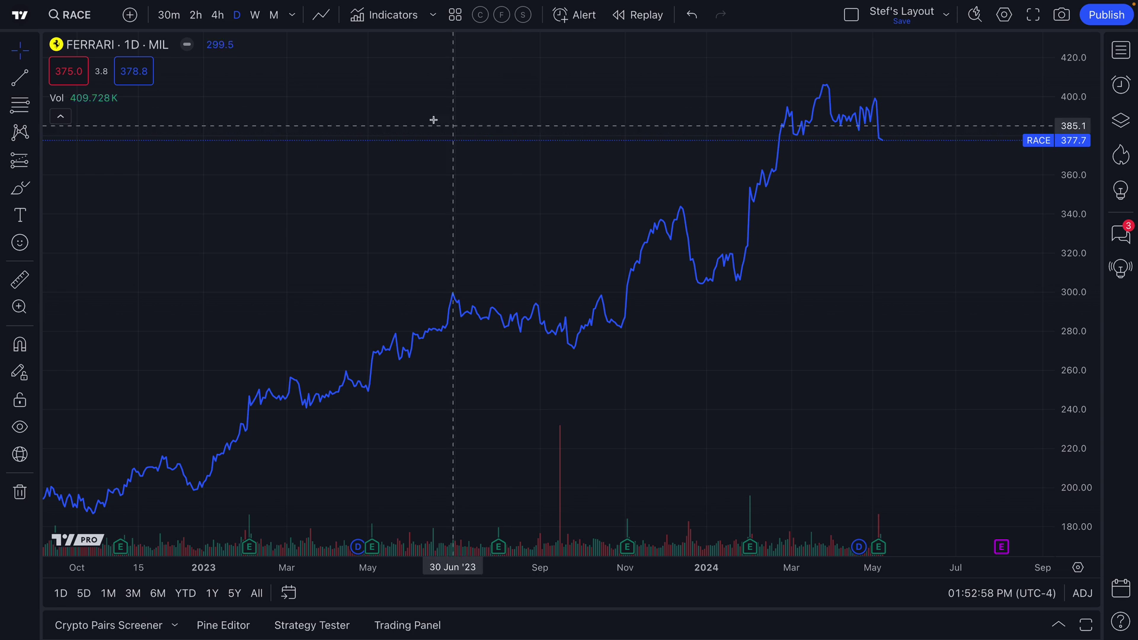
Star Volume candles, Volume footprint and Time Price Opportunity as favourite chart styles.
{"action": "left_click", "coordinate": [323, 17]}
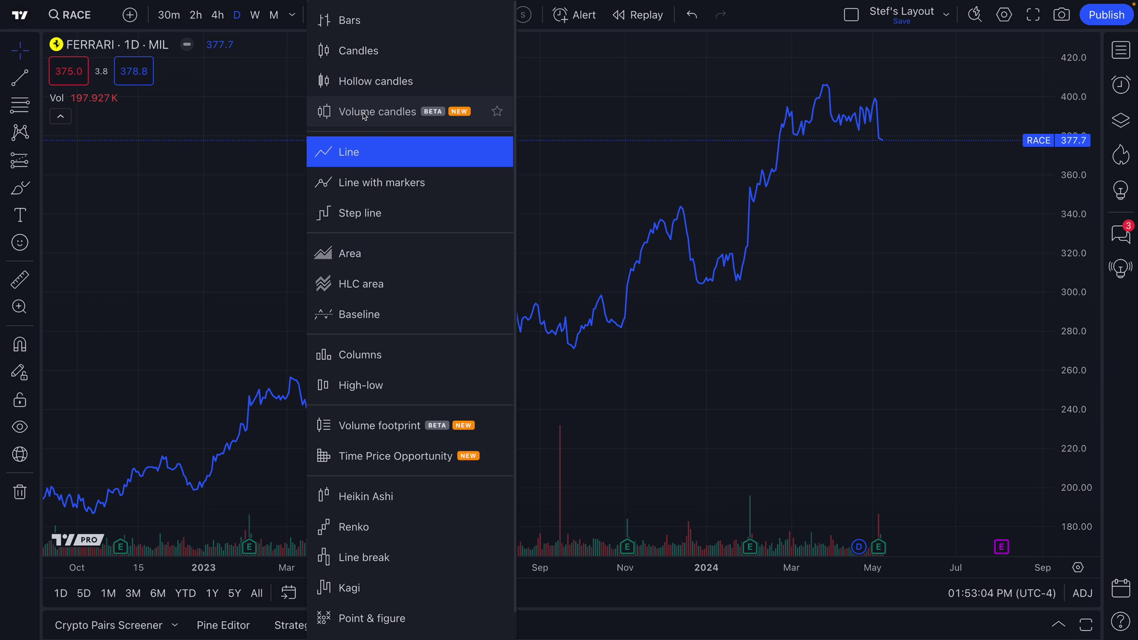
{"action": "left_click", "coordinate": [496, 112]}
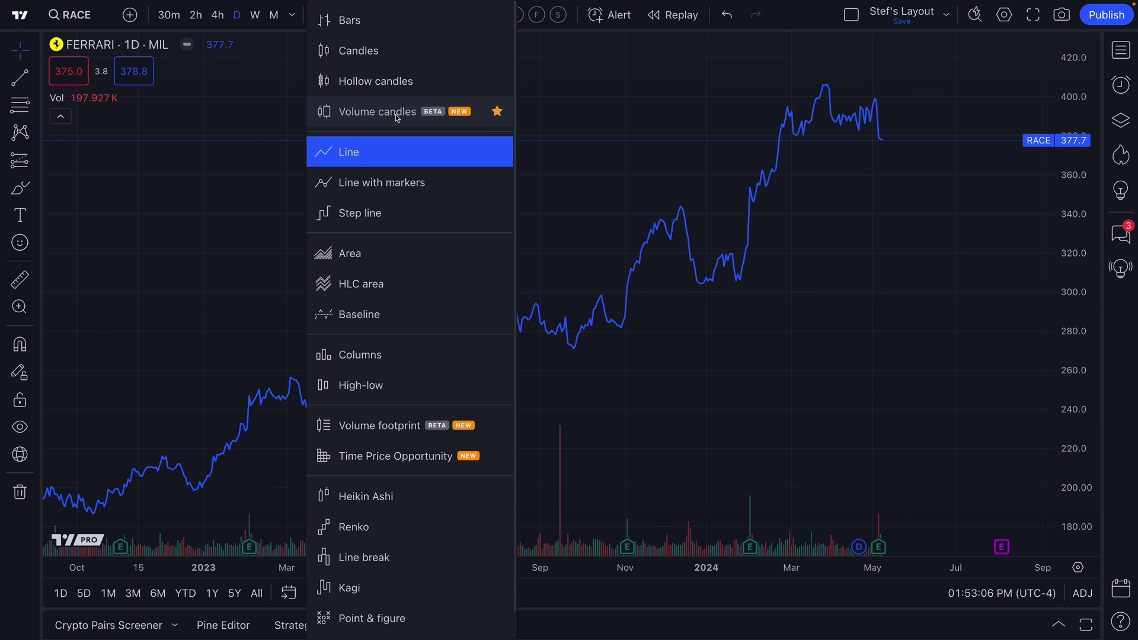
{"action": "left_click", "coordinate": [496, 427]}
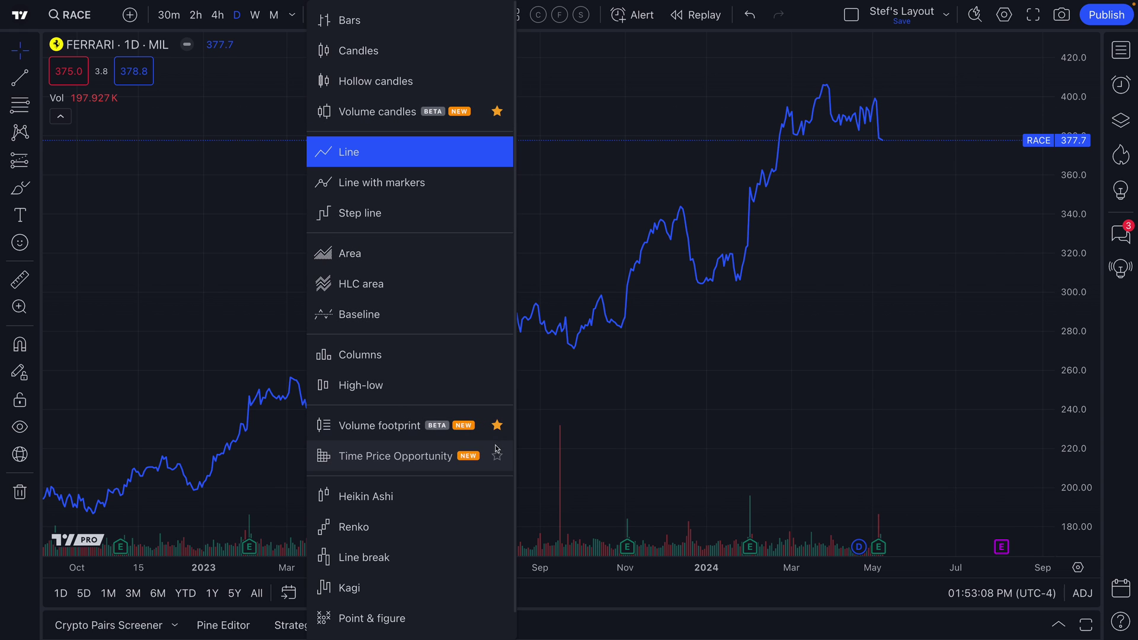
{"action": "left_click", "coordinate": [497, 457]}
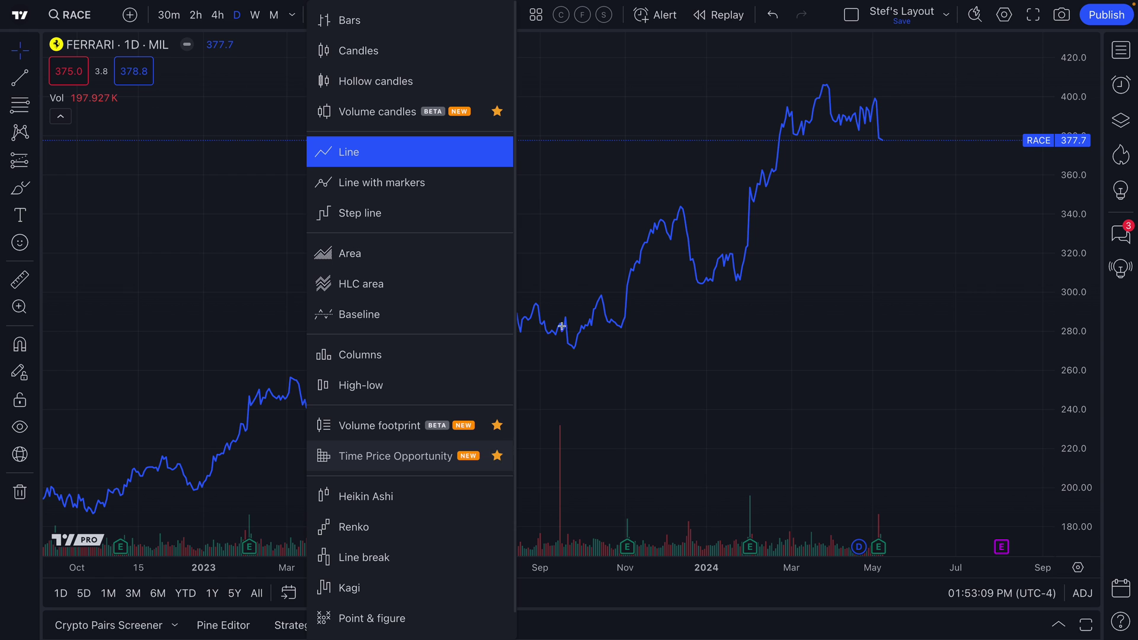
{"action": "left_click", "coordinate": [573, 191]}
Zoom in and pan the line chart toward recent months, then reopen the style list.
{"action": "scroll", "coordinate": [575, 189], "scroll_direction": "up", "scroll_amount": 5}
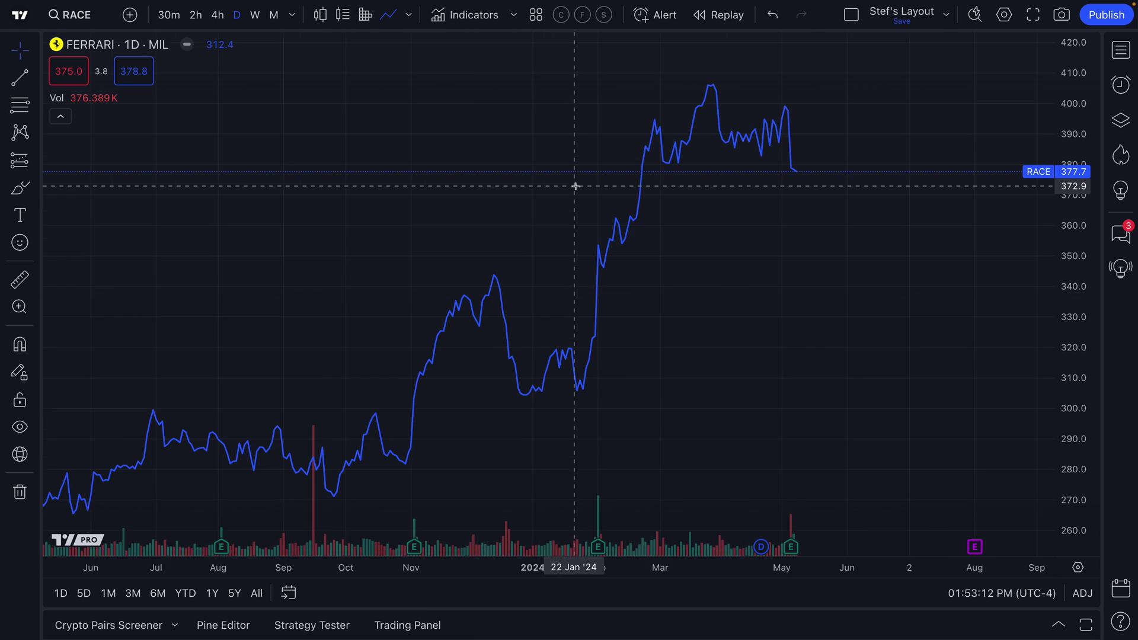
{"action": "scroll", "coordinate": [569, 185], "scroll_direction": "up", "scroll_amount": 3}
{"action": "left_click_drag", "start_coordinate": [460, 287], "coordinate": [740, 301]}
{"action": "scroll", "coordinate": [599, 284], "scroll_direction": "up", "scroll_amount": 6}
{"action": "scroll", "coordinate": [738, 302], "scroll_direction": "up", "scroll_amount": 2}
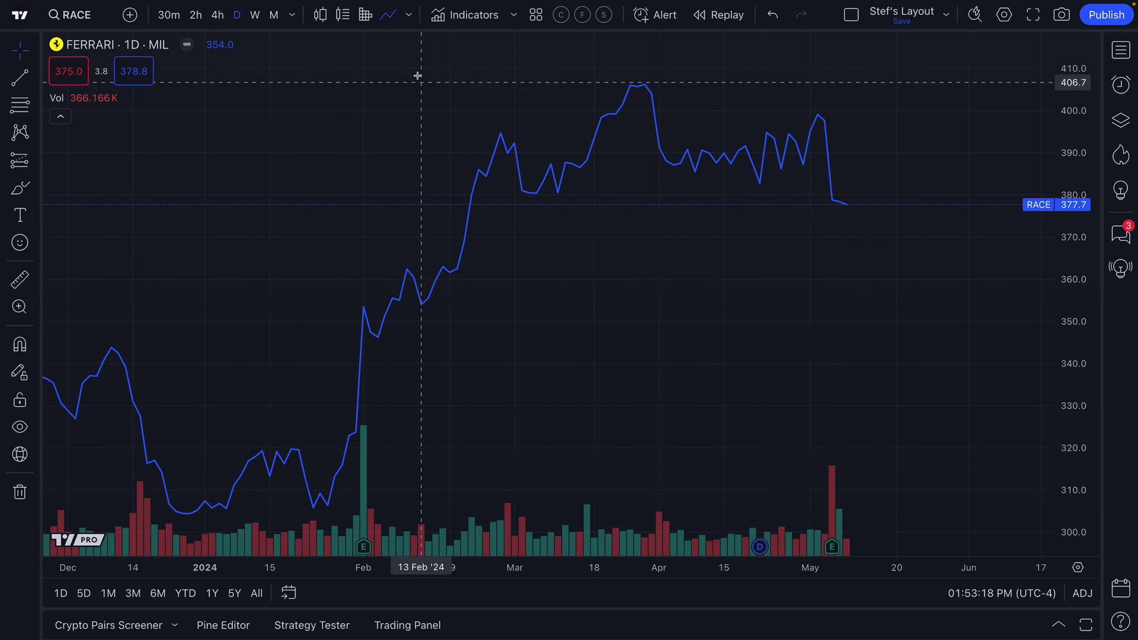
{"action": "left_click", "coordinate": [410, 16]}
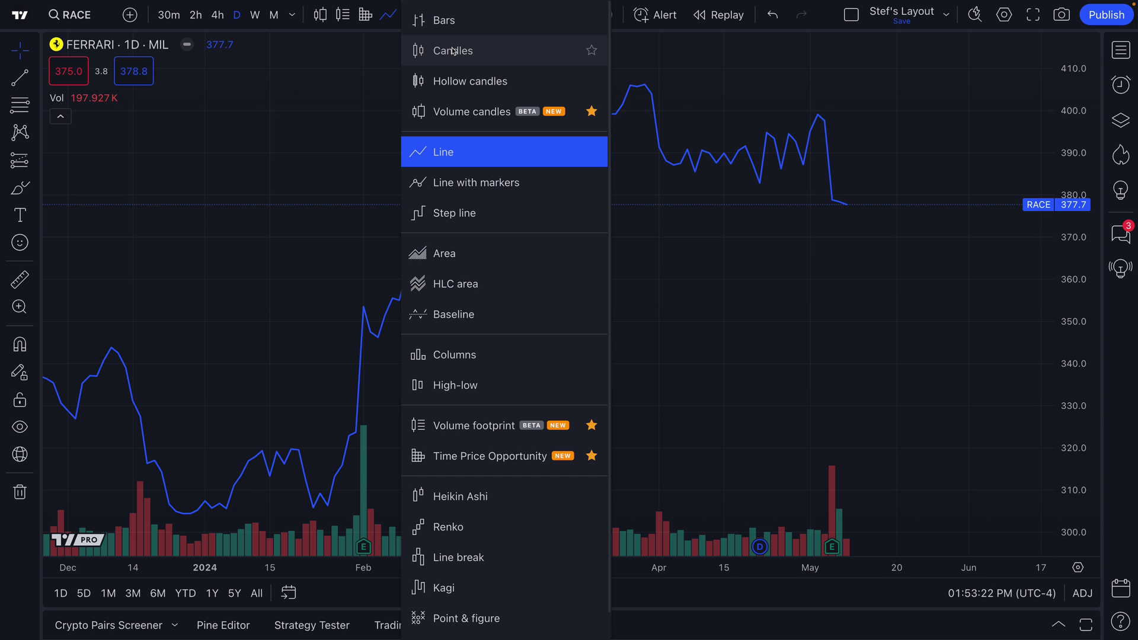
Switch the chart back to Candles and bring recent months into view.
{"action": "left_click", "coordinate": [469, 62]}
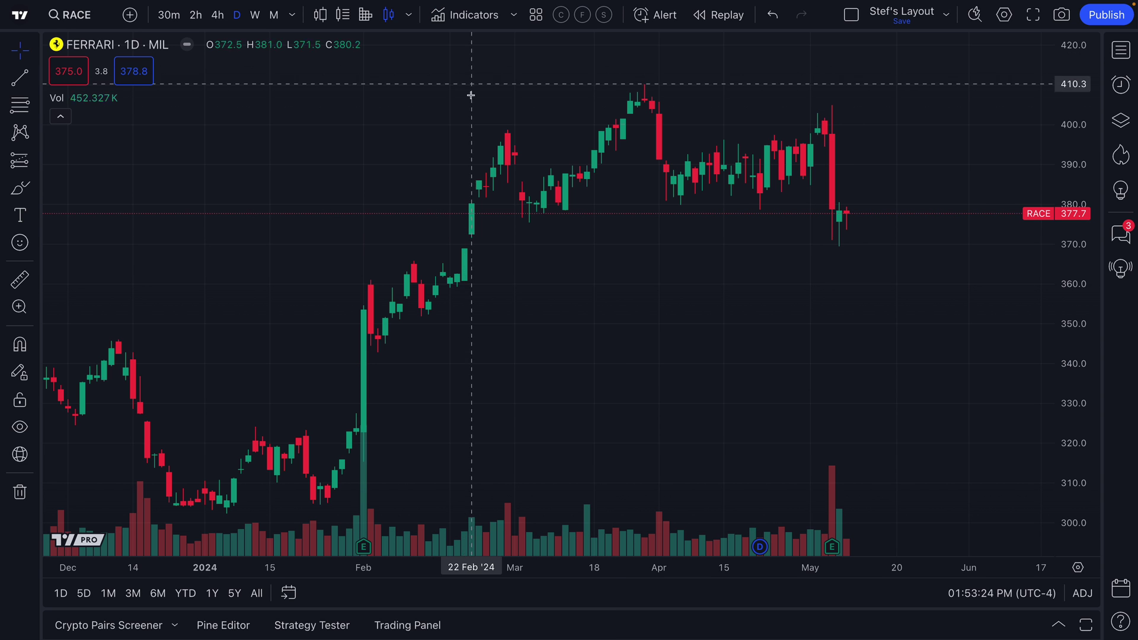
{"action": "scroll", "coordinate": [510, 222], "scroll_direction": "up", "scroll_amount": 5}
{"action": "left_click_drag", "start_coordinate": [511, 226], "coordinate": [562, 198]}
{"action": "scroll", "coordinate": [567, 202], "scroll_direction": "down", "scroll_amount": 2}
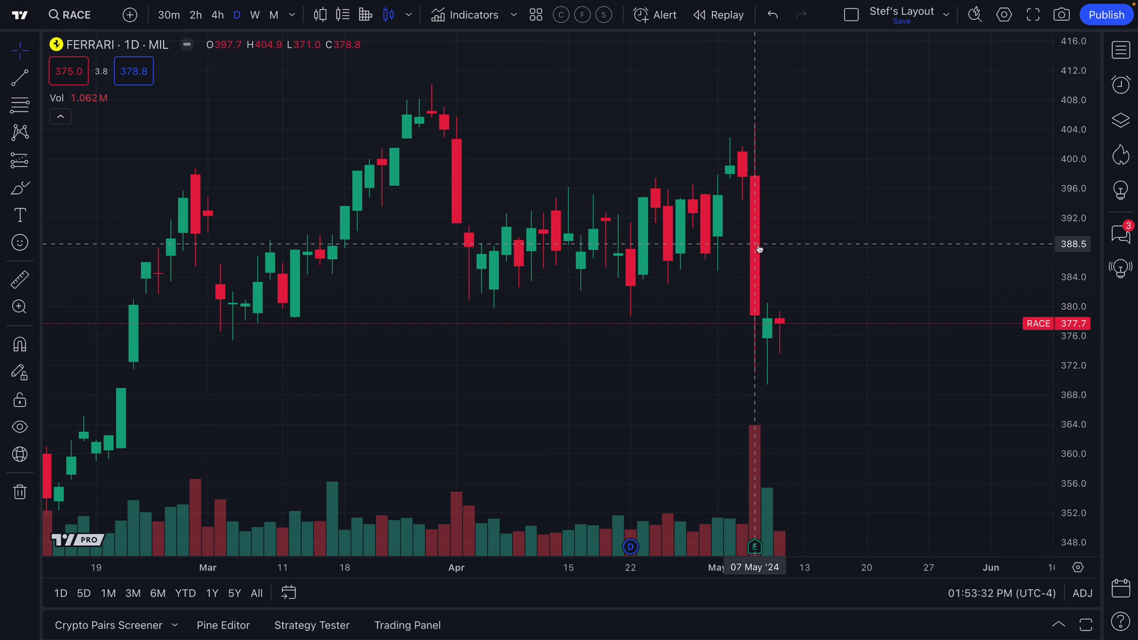
Select the Ferrari price series and inspect the 07 May candle's high and low.
{"action": "left_click", "coordinate": [757, 204]}
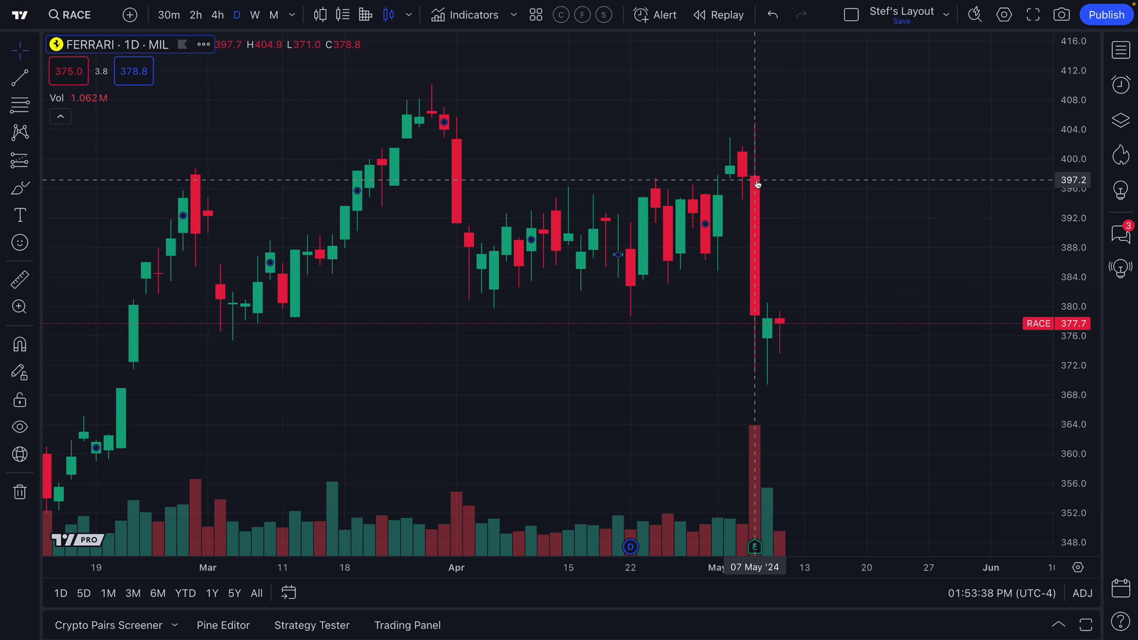
{"action": "left_click", "coordinate": [757, 125]}
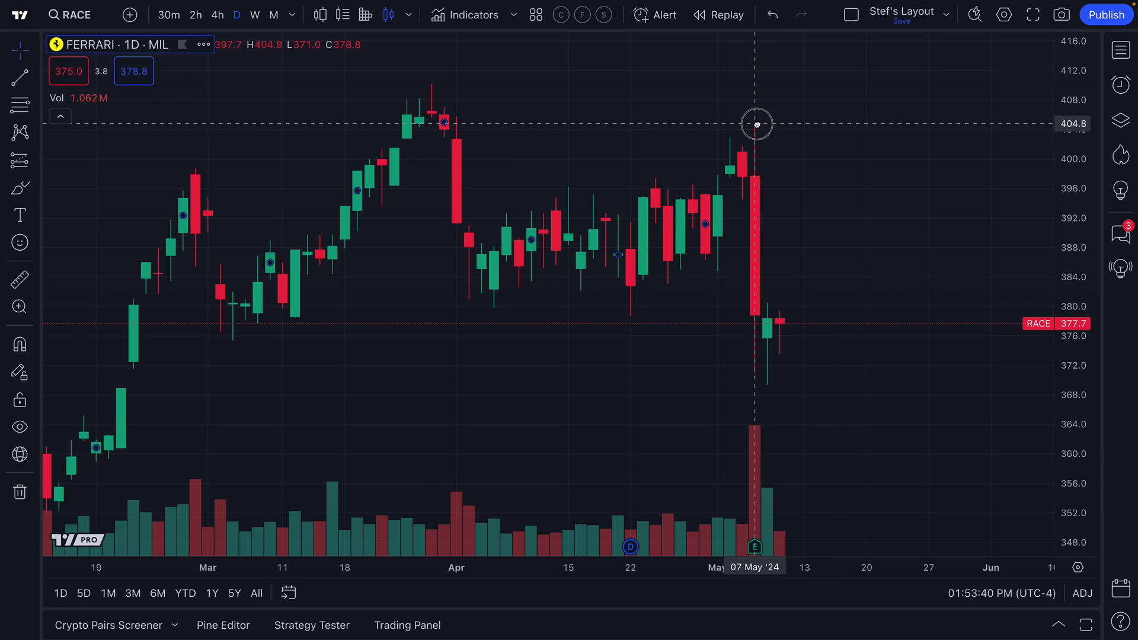
{"action": "left_click", "coordinate": [757, 370]}
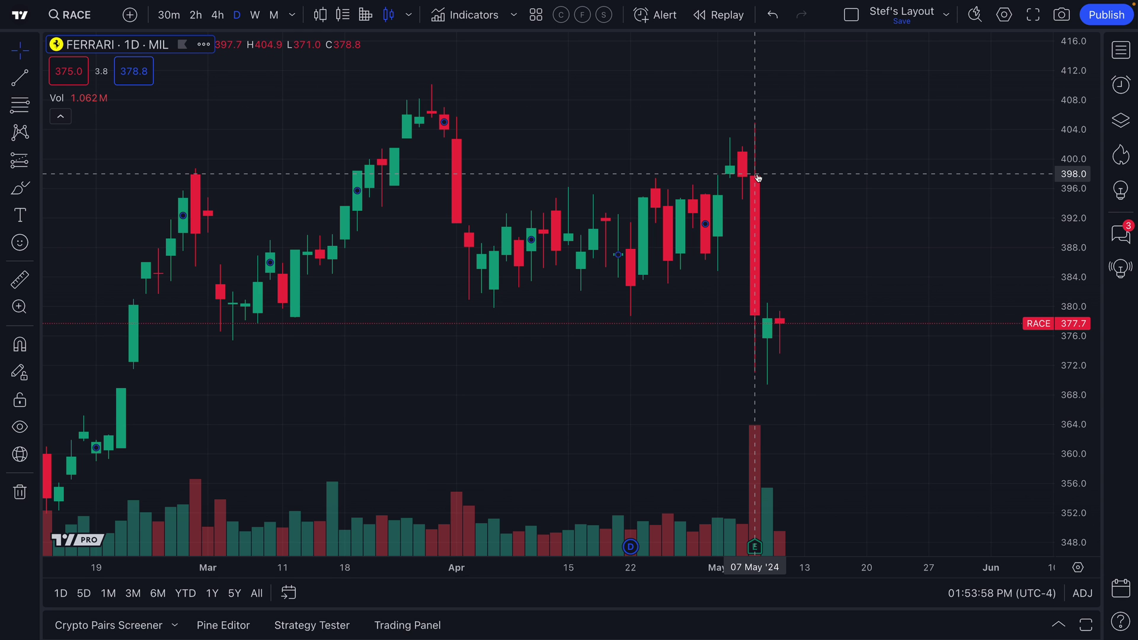
Open Chart settings for the candle series and move the dialog to the left.
{"action": "scroll", "coordinate": [684, 223], "scroll_direction": "up", "scroll_amount": 2}
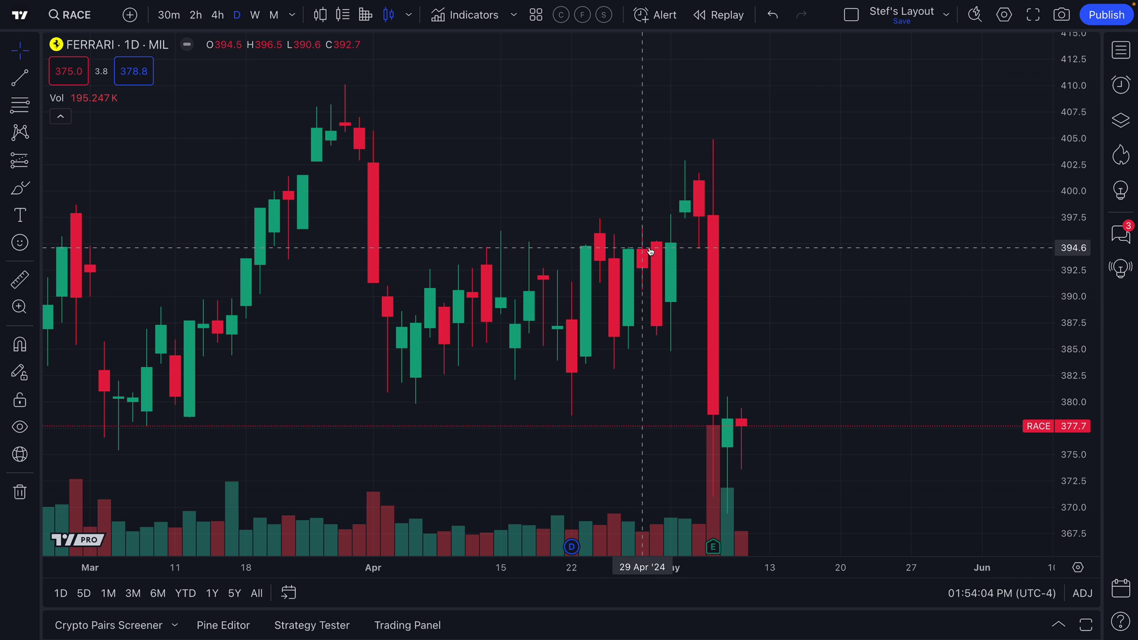
{"action": "scroll", "coordinate": [650, 249], "scroll_direction": "down", "scroll_amount": 3}
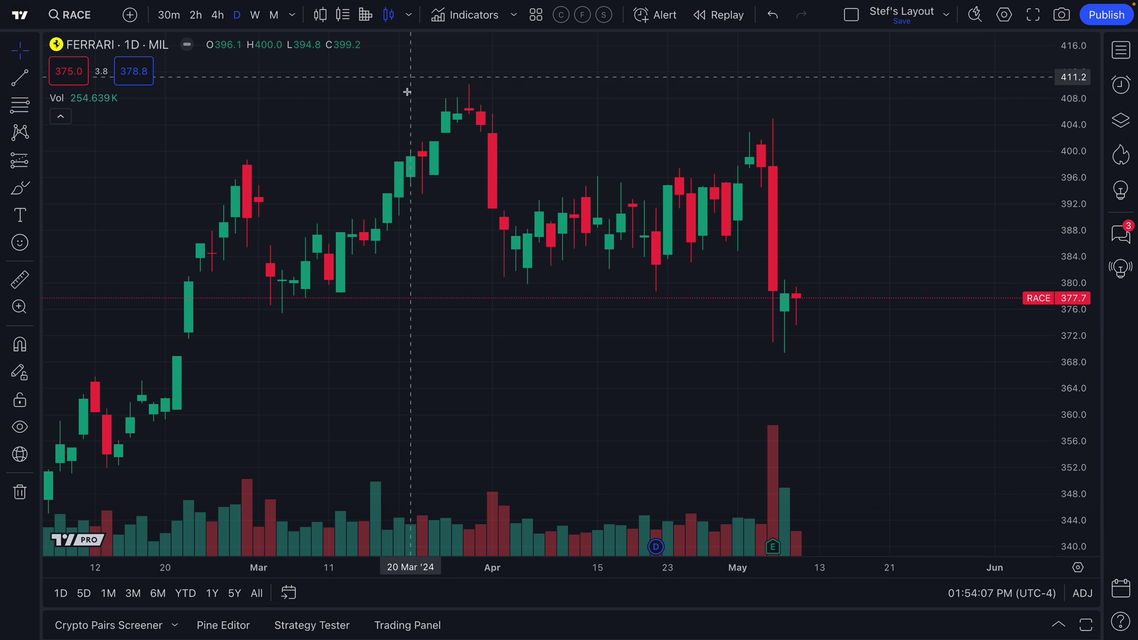
{"action": "double_click", "coordinate": [469, 109]}
{"action": "left_click_drag", "start_coordinate": [523, 112], "coordinate": [265, 99]}
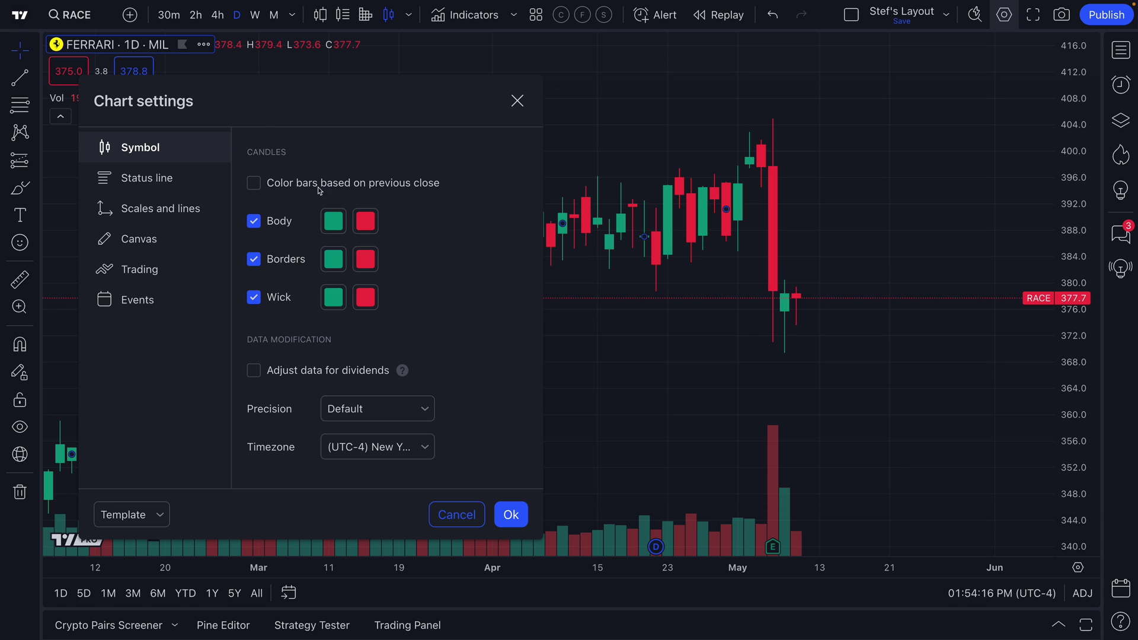
Try several colours for rising candle bodies, settling on dark green.
{"action": "left_click", "coordinate": [332, 231]}
{"action": "left_click", "coordinate": [337, 271]}
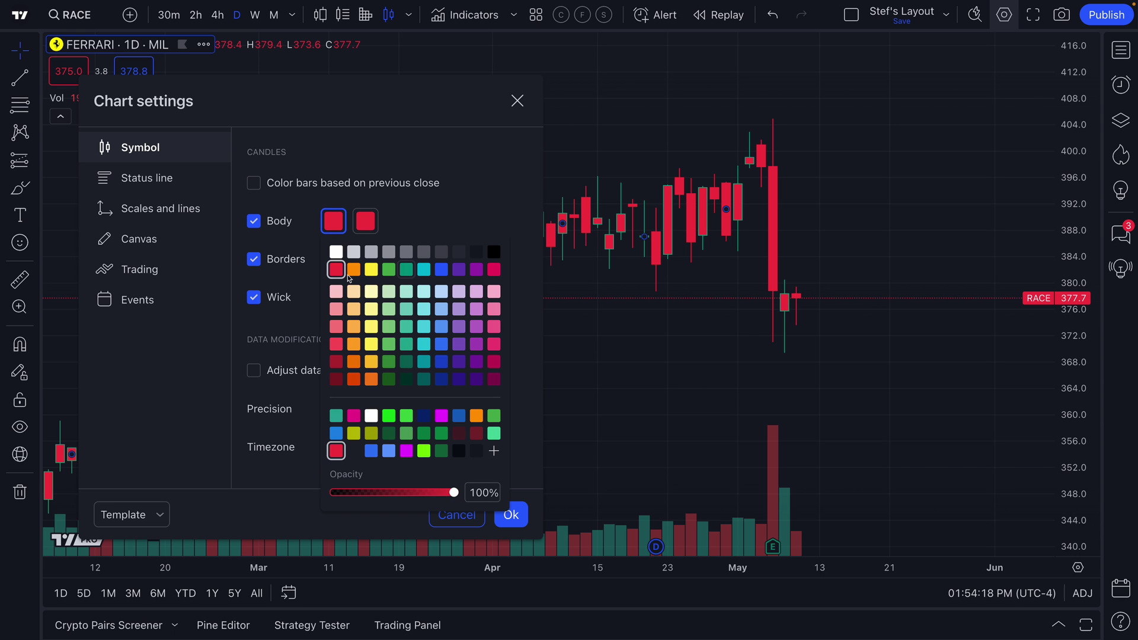
{"action": "left_click", "coordinate": [354, 270]}
{"action": "left_click", "coordinate": [371, 270]}
{"action": "left_click", "coordinate": [389, 270]}
{"action": "left_click", "coordinate": [406, 270]}
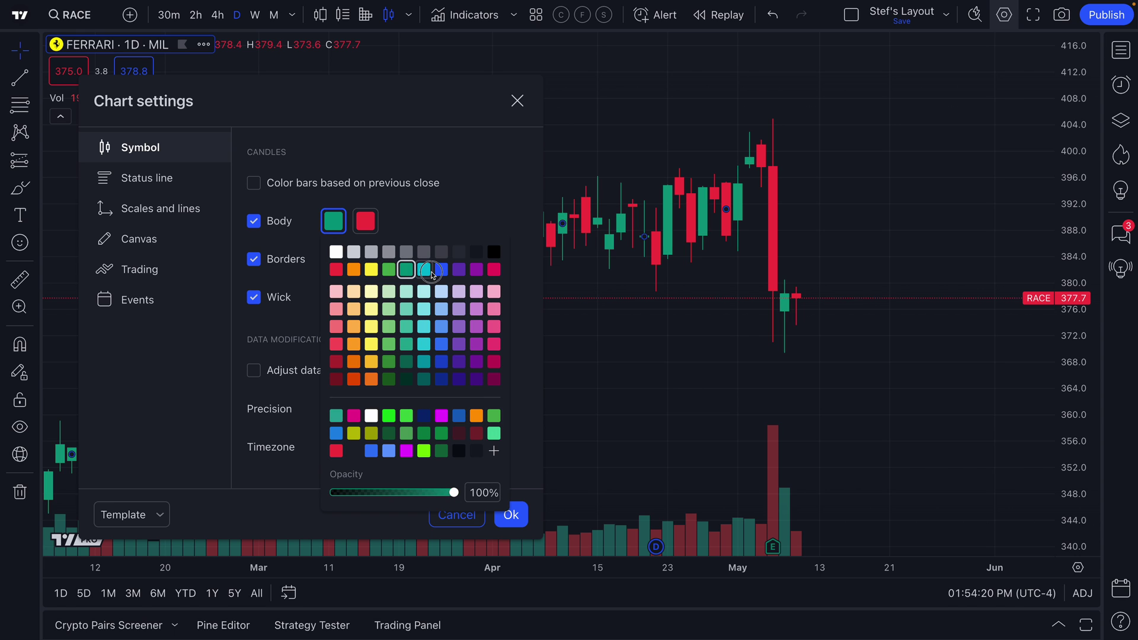
{"action": "left_click", "coordinate": [423, 270]}
{"action": "left_click", "coordinate": [442, 270]}
{"action": "left_click", "coordinate": [459, 270]}
{"action": "left_click", "coordinate": [476, 270]}
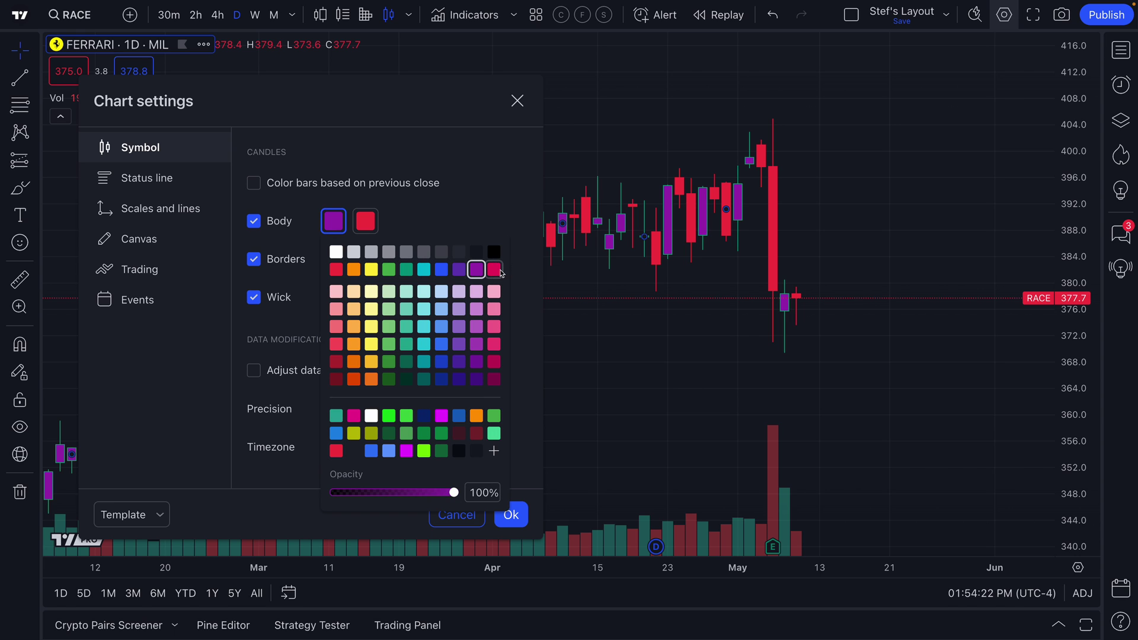
{"action": "left_click", "coordinate": [494, 271]}
{"action": "left_click", "coordinate": [477, 271]}
{"action": "left_click", "coordinate": [389, 270]}
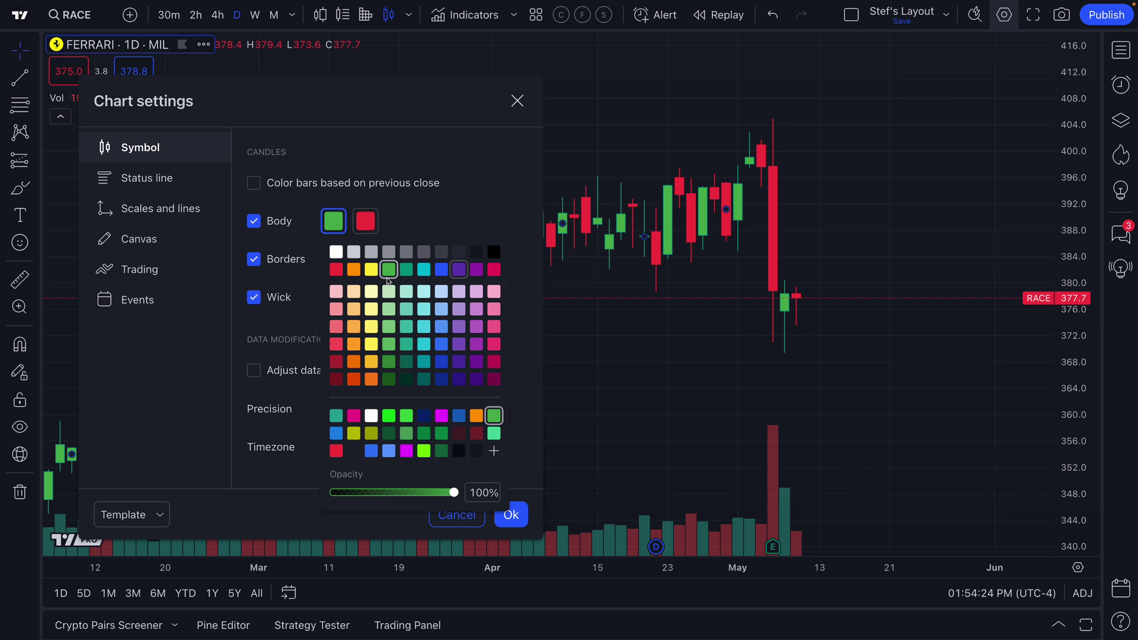
{"action": "left_click", "coordinate": [406, 379]}
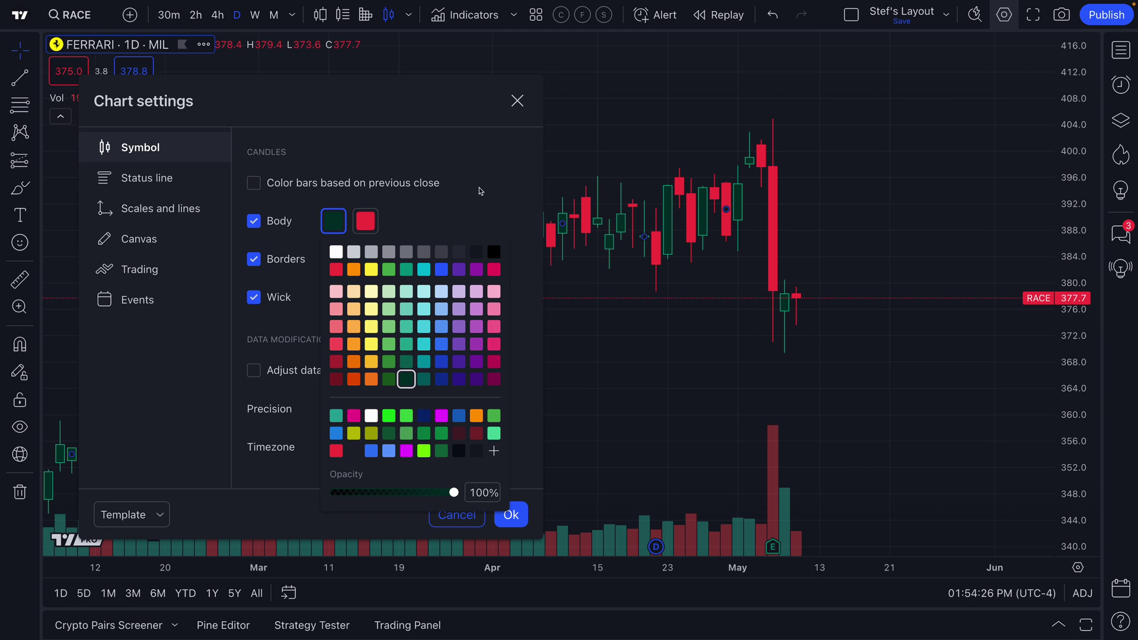
Make falling candle bodies dark maroon and close Chart settings.
{"action": "left_click", "coordinate": [365, 225]}
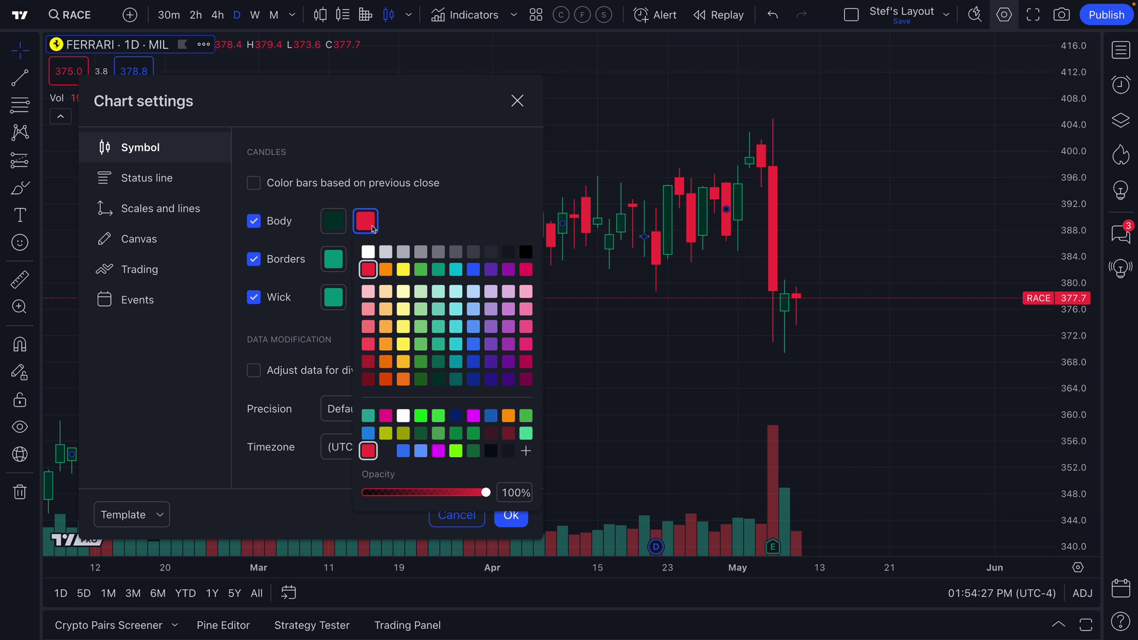
{"action": "left_click", "coordinate": [369, 380]}
{"action": "left_click", "coordinate": [518, 108]}
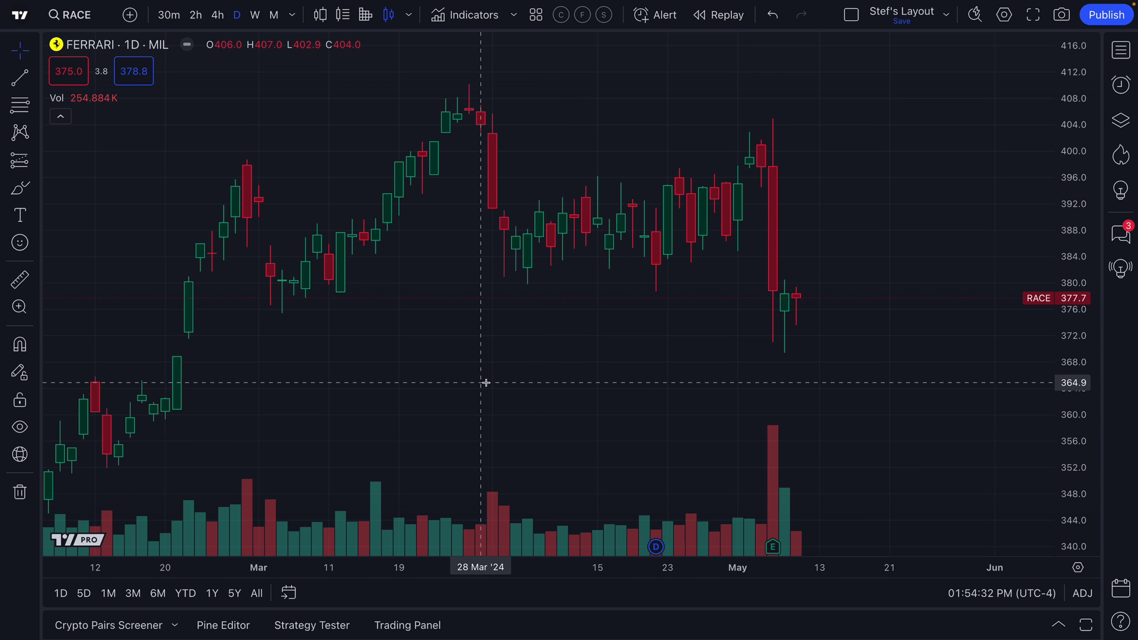
{"action": "scroll", "coordinate": [487, 380], "scroll_direction": "down", "scroll_amount": 3}
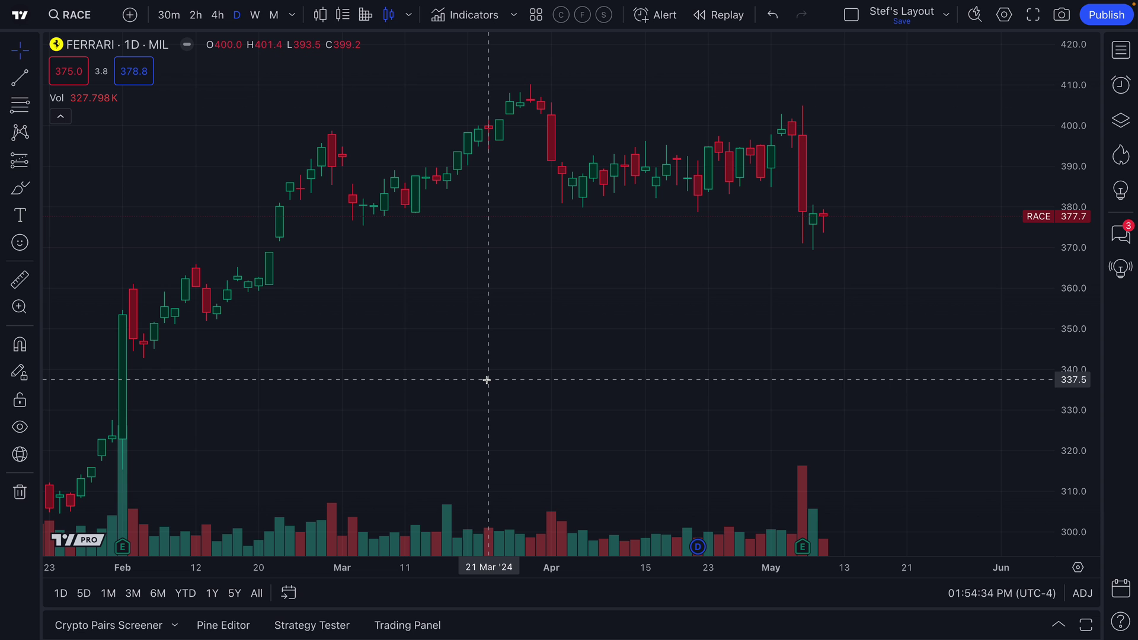
{"action": "scroll", "coordinate": [487, 380], "scroll_direction": "down", "scroll_amount": 2}
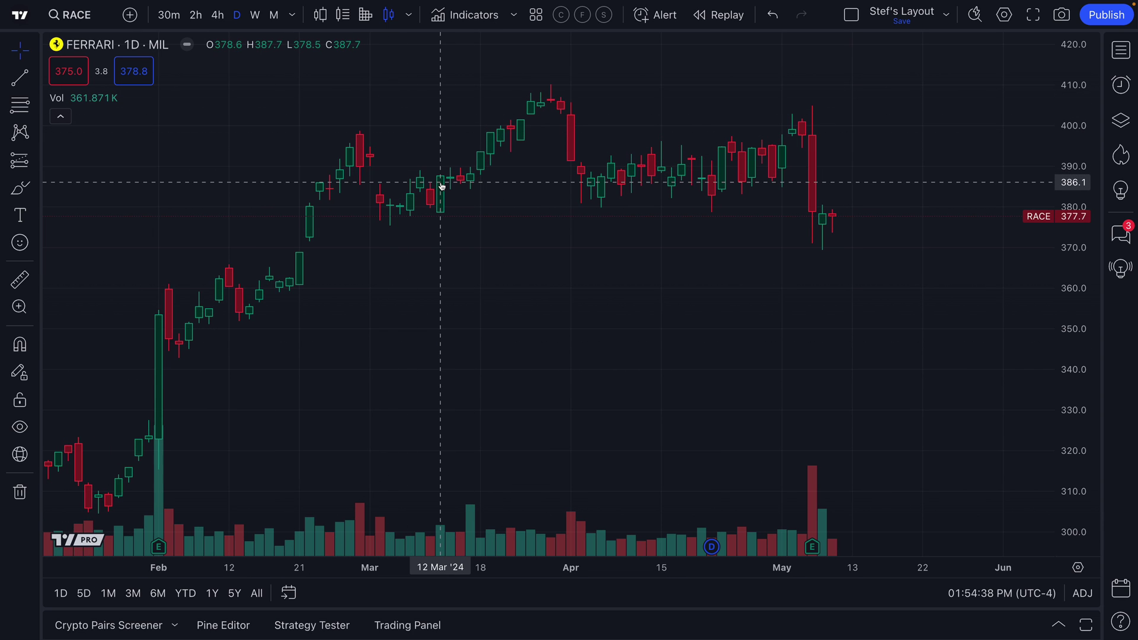
{"action": "left_click", "coordinate": [389, 15]}
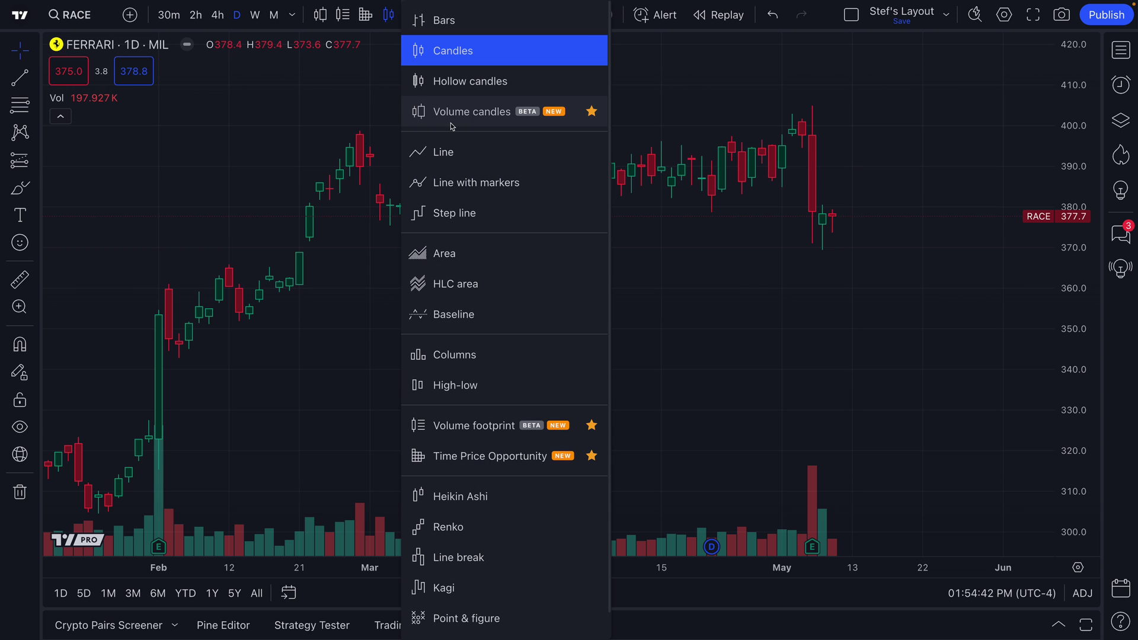
{"action": "left_click", "coordinate": [348, 155]}
{"action": "double_click", "coordinate": [362, 158]}
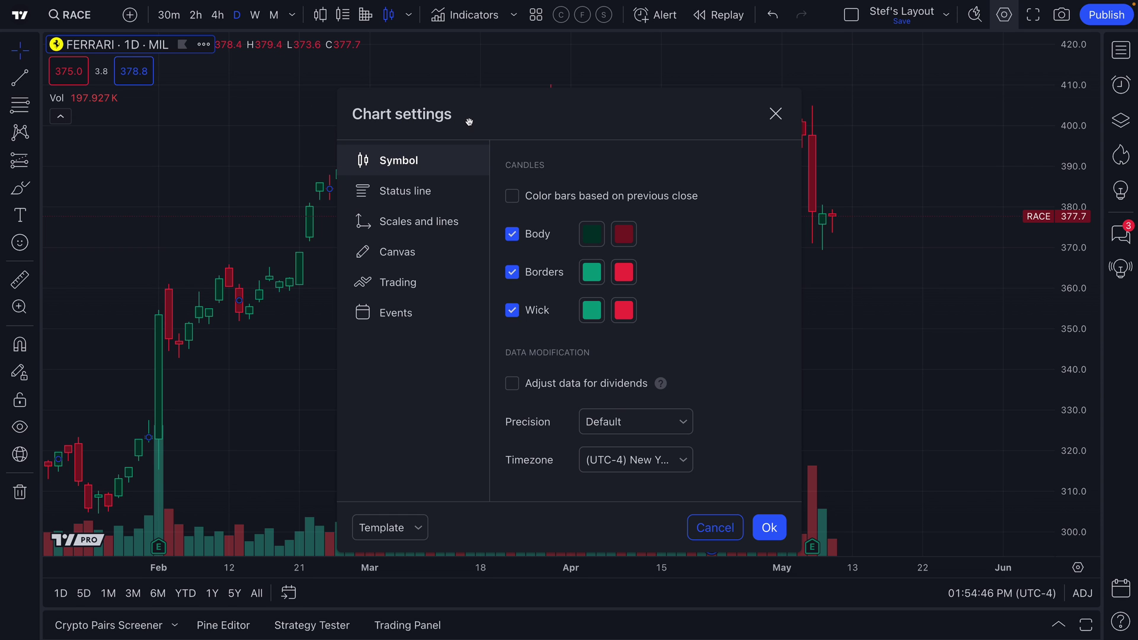
Close Chart settings and switch the Ferrari chart to Volume candles.
{"action": "left_click", "coordinate": [769, 105]}
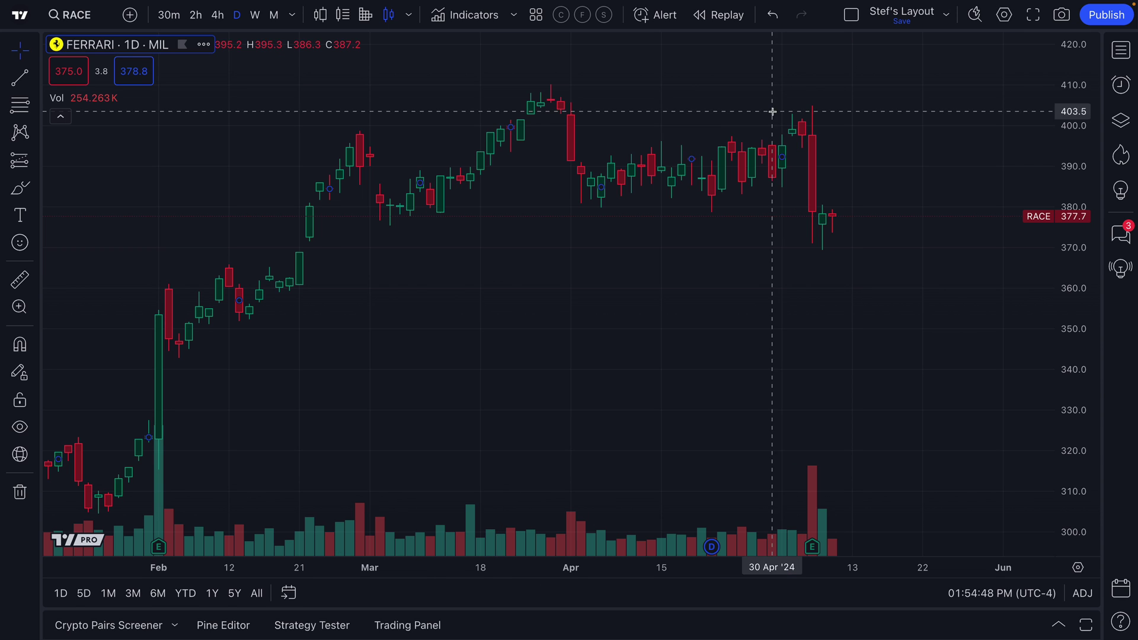
{"action": "scroll", "coordinate": [409, 125], "scroll_direction": "up", "scroll_amount": 1}
{"action": "left_click", "coordinate": [408, 16]}
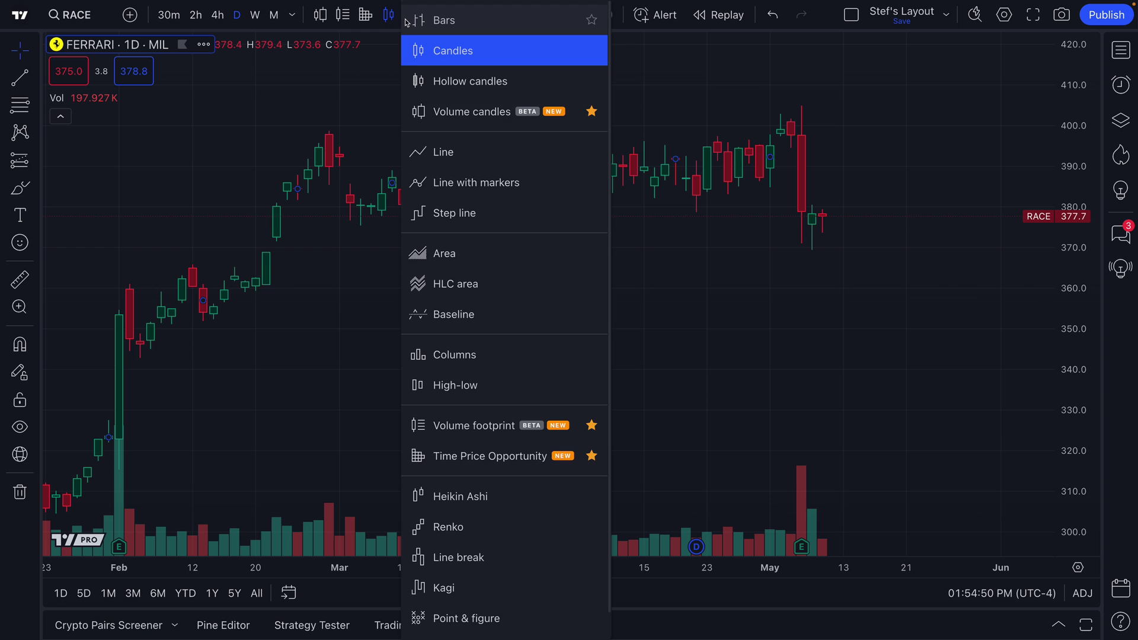
{"action": "left_click", "coordinate": [460, 120]}
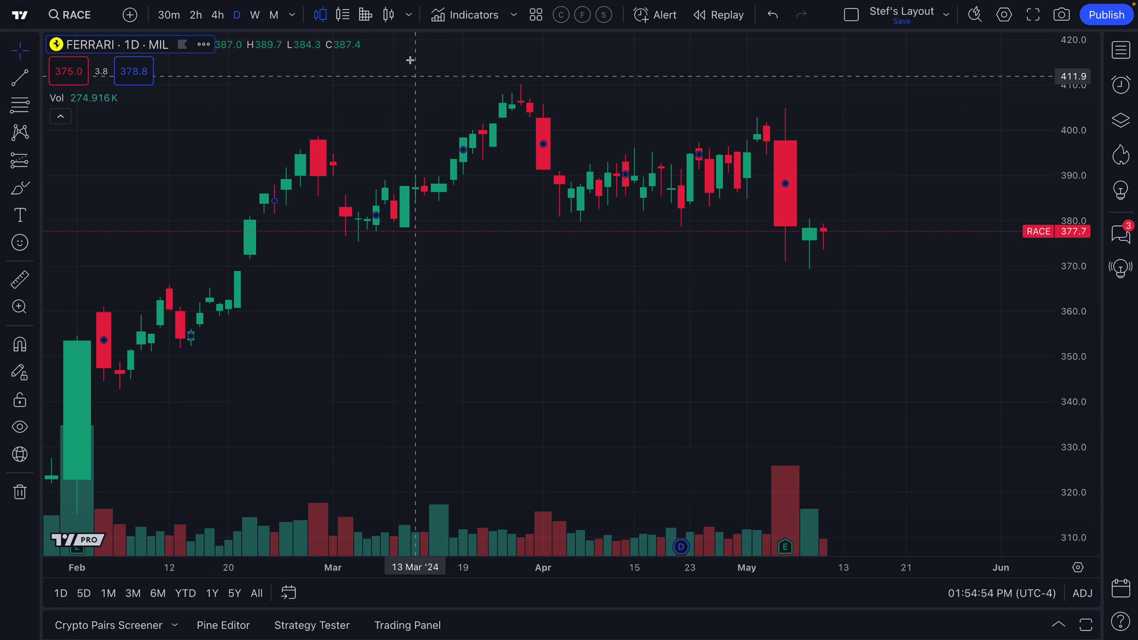
Zoom and pan the volume-candle chart toward the latest bars.
{"action": "left_click", "coordinate": [409, 15]}
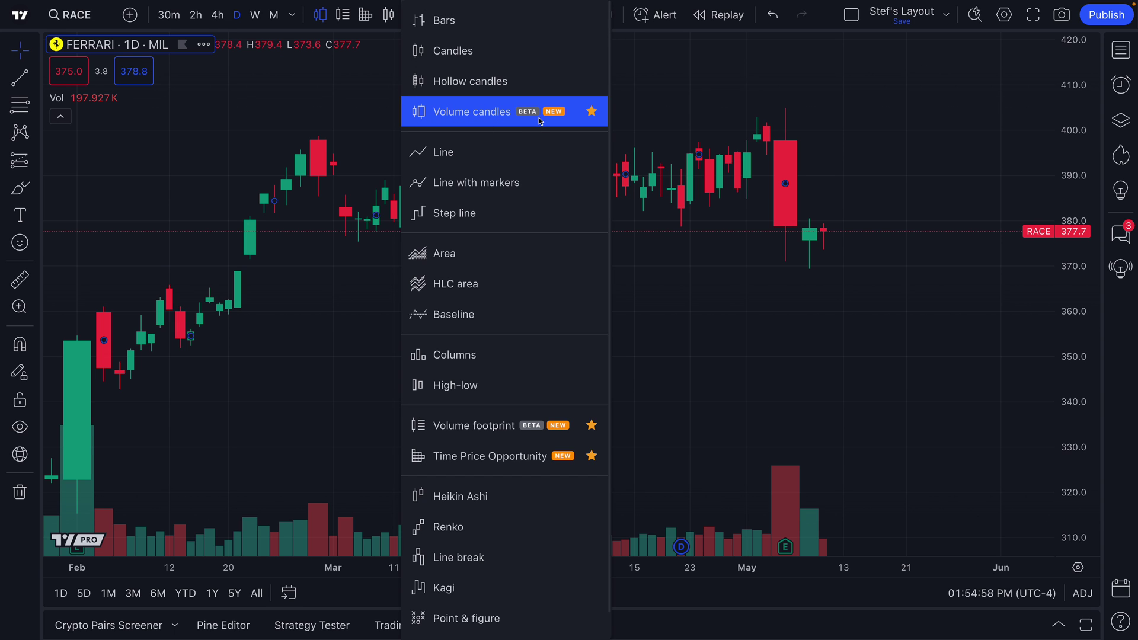
{"action": "left_click", "coordinate": [809, 146]}
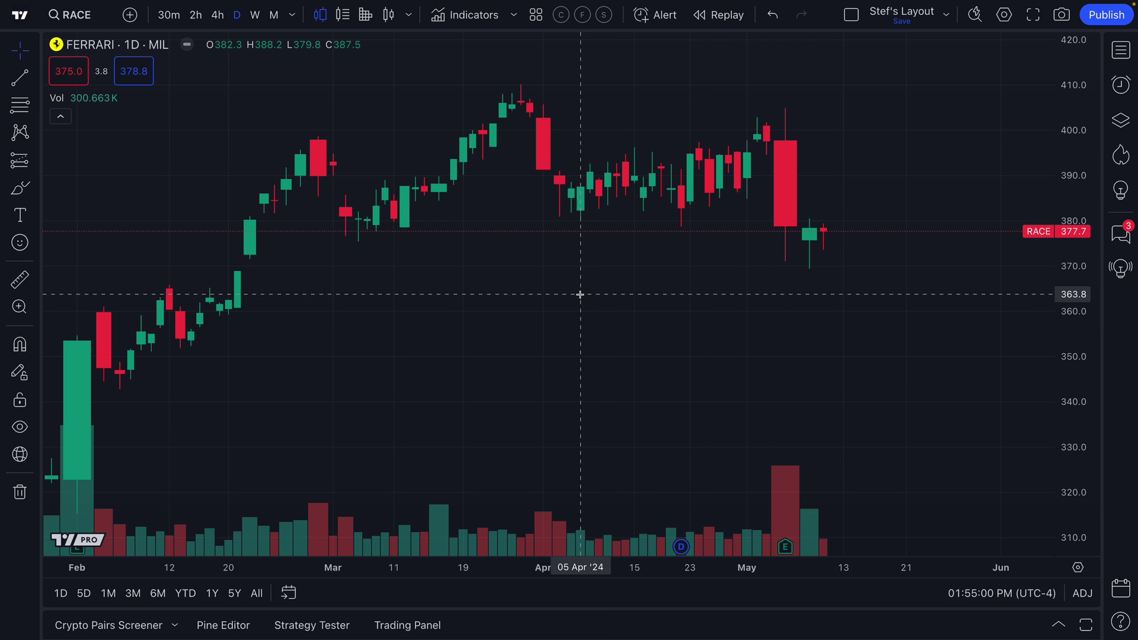
{"action": "scroll", "coordinate": [580, 295], "scroll_direction": "down", "scroll_amount": 3}
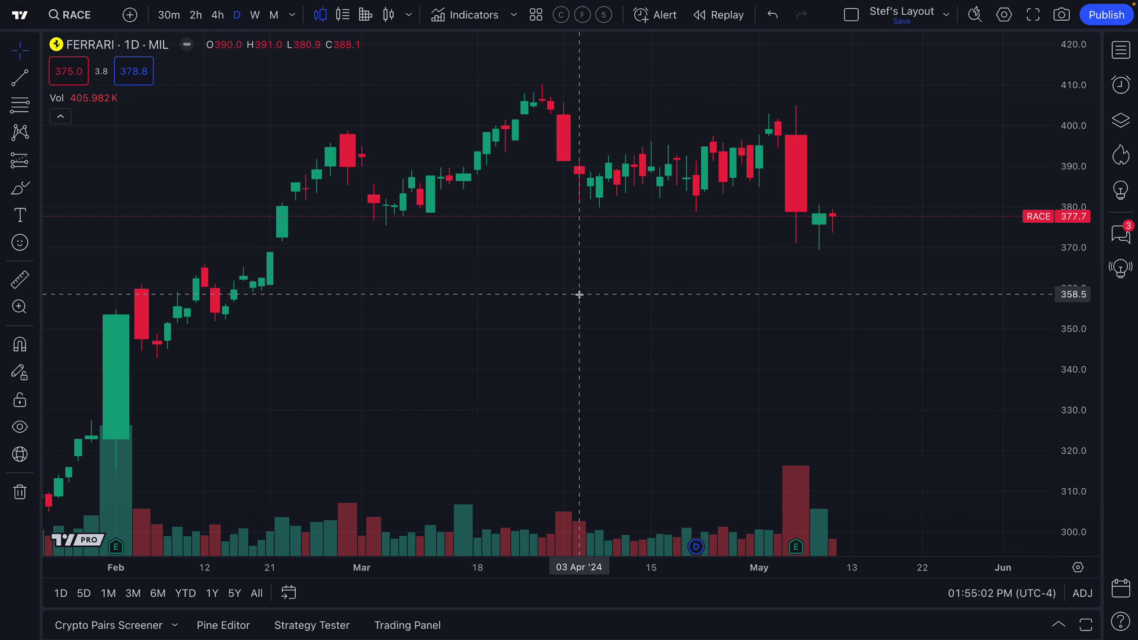
{"action": "scroll", "coordinate": [579, 294], "scroll_direction": "up", "scroll_amount": 2}
{"action": "scroll", "coordinate": [579, 294], "scroll_direction": "down", "scroll_amount": 3}
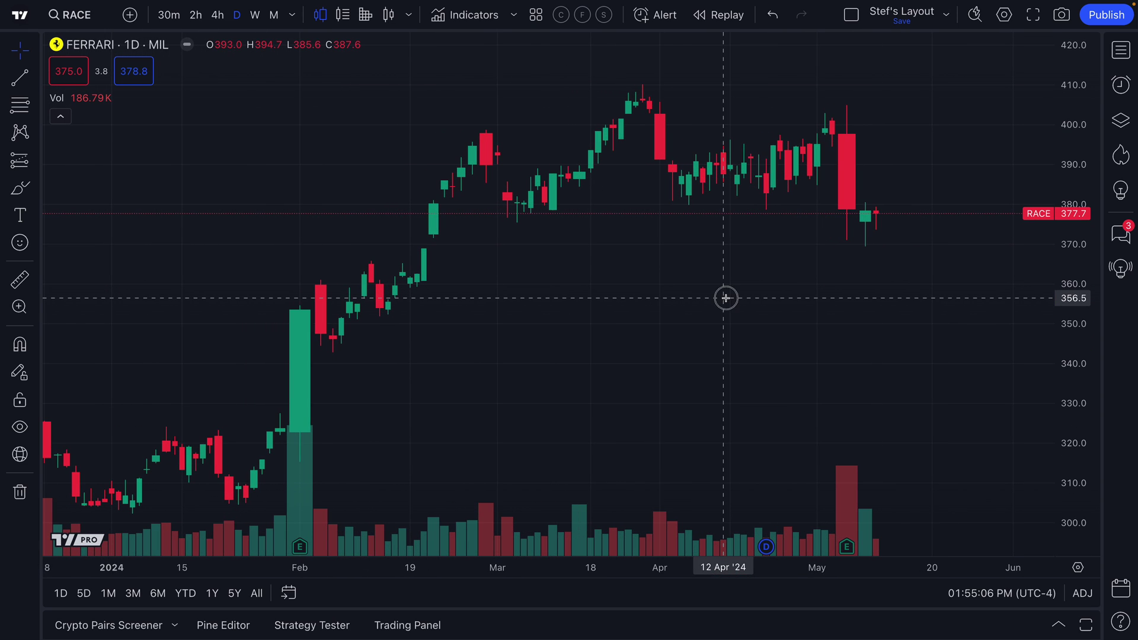
{"action": "left_click_drag", "start_coordinate": [724, 297], "coordinate": [633, 295]}
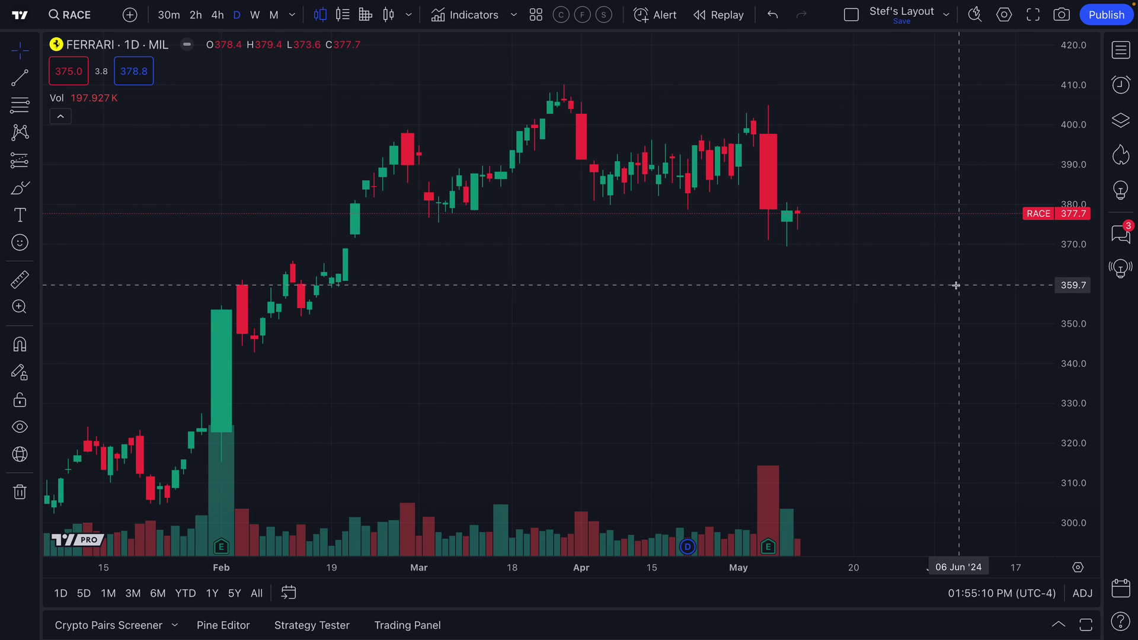
{"action": "left_click", "coordinate": [20, 187]}
{"action": "left_click_drag", "start_coordinate": [745, 186], "coordinate": [790, 122]}
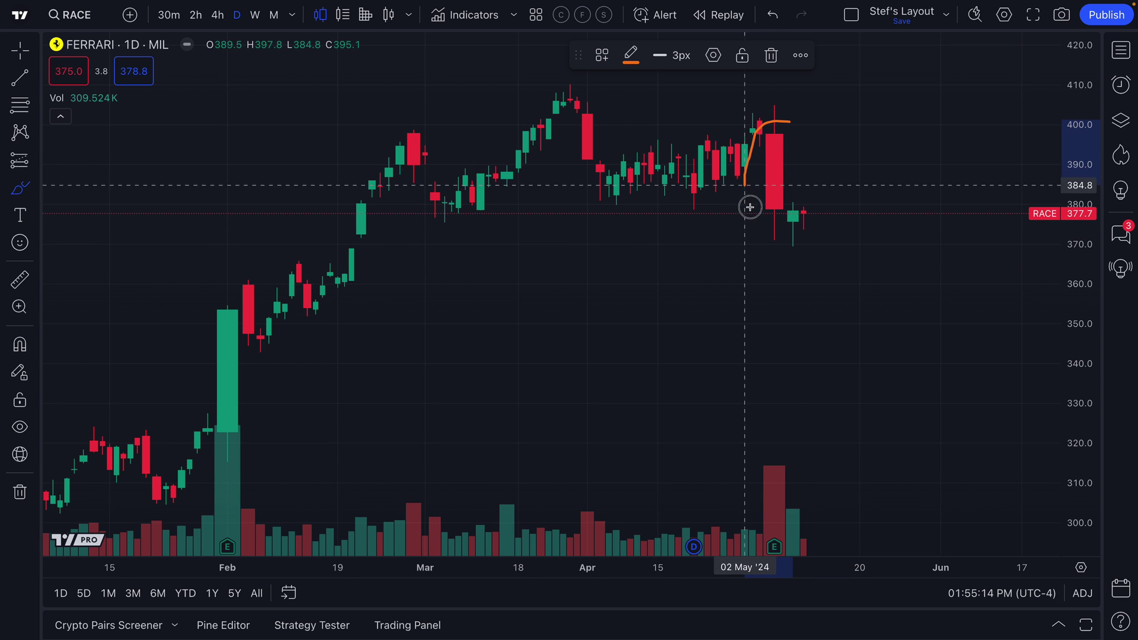
{"action": "mouse_move", "coordinate": [750, 207]}
{"action": "left_mouse_down"}
{"action": "mouse_move", "coordinate": [813, 186]}
{"action": "mouse_move", "coordinate": [794, 125]}
{"action": "left_mouse_up"}
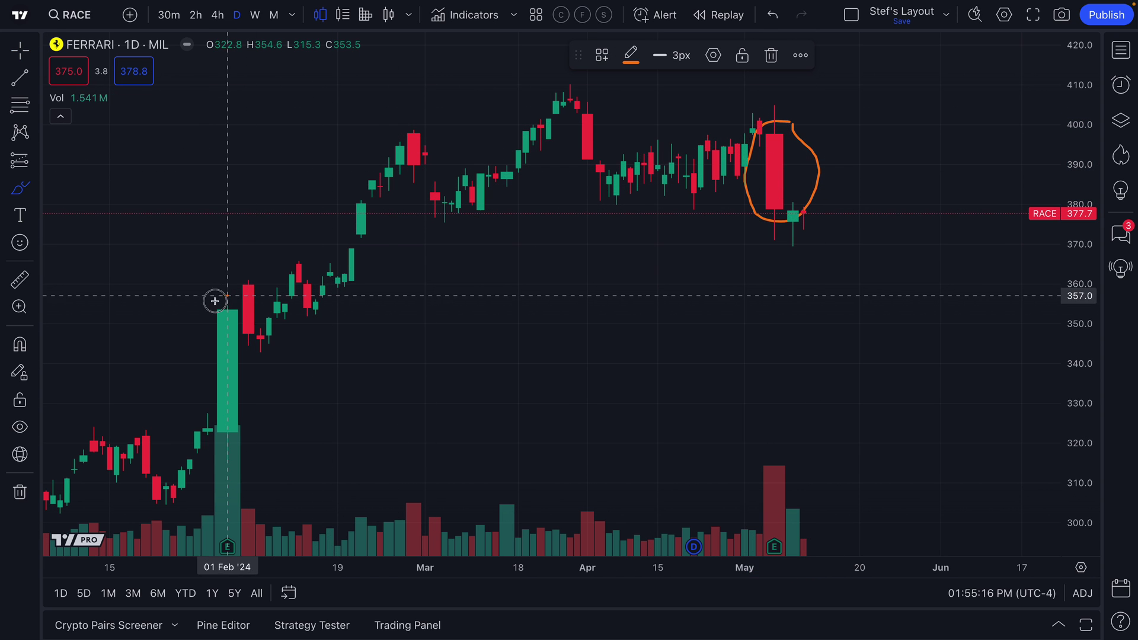
{"action": "mouse_move", "coordinate": [227, 296]}
{"action": "left_mouse_down"}
{"action": "mouse_move", "coordinate": [196, 409]}
{"action": "mouse_move", "coordinate": [277, 396]}
{"action": "left_mouse_up"}
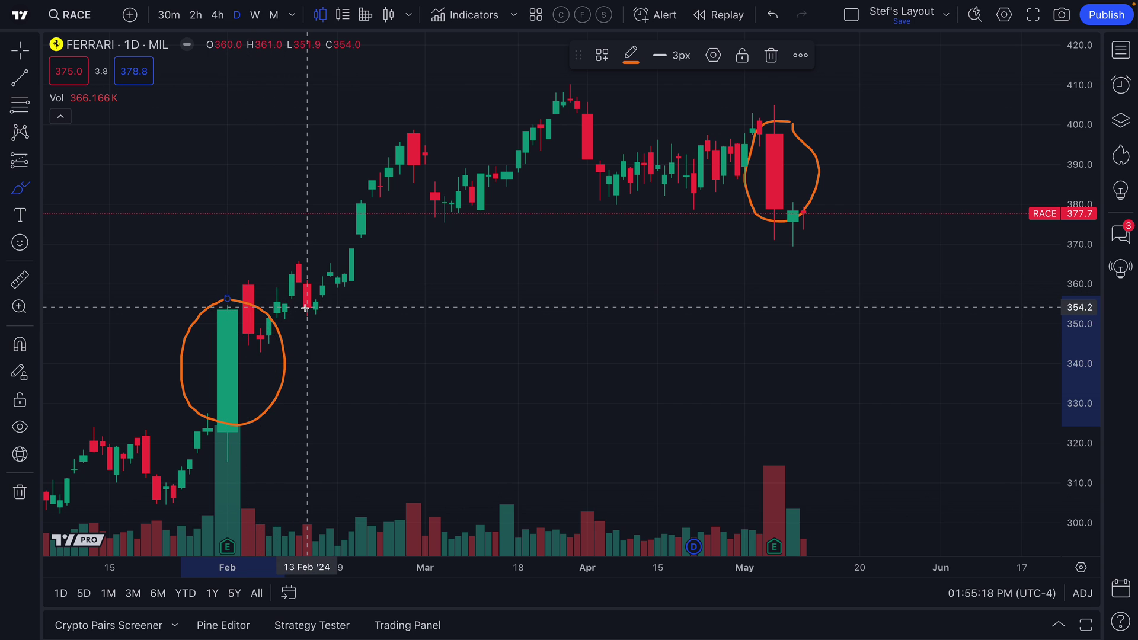
{"action": "key", "text": "ctrl+z"}
{"action": "key", "text": "ctrl+z"}
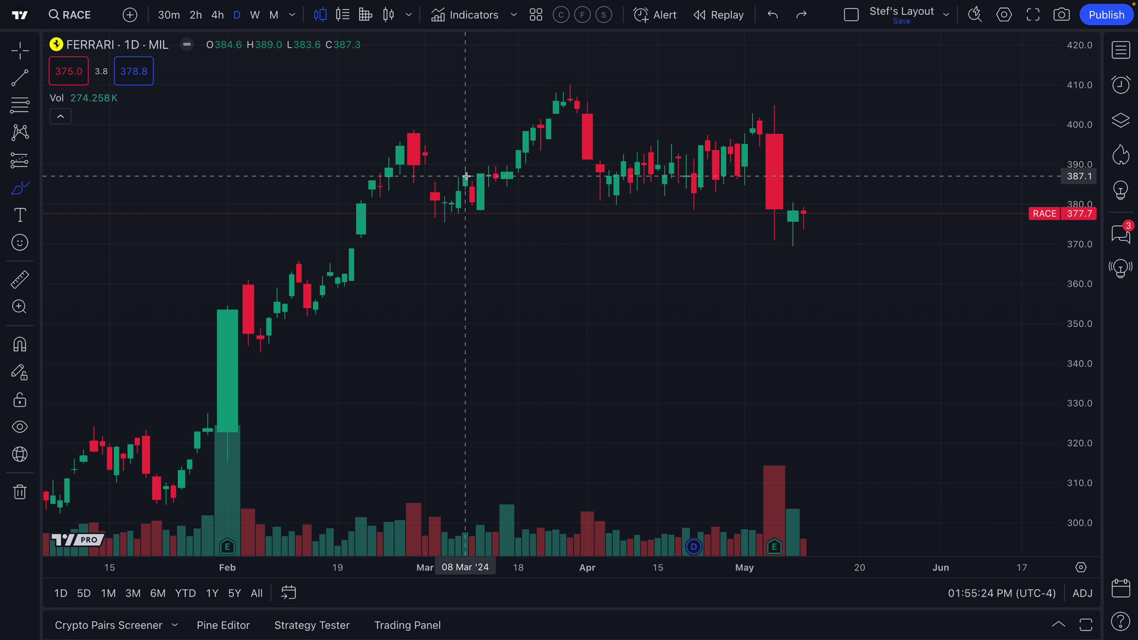
{"action": "left_click", "coordinate": [409, 15]}
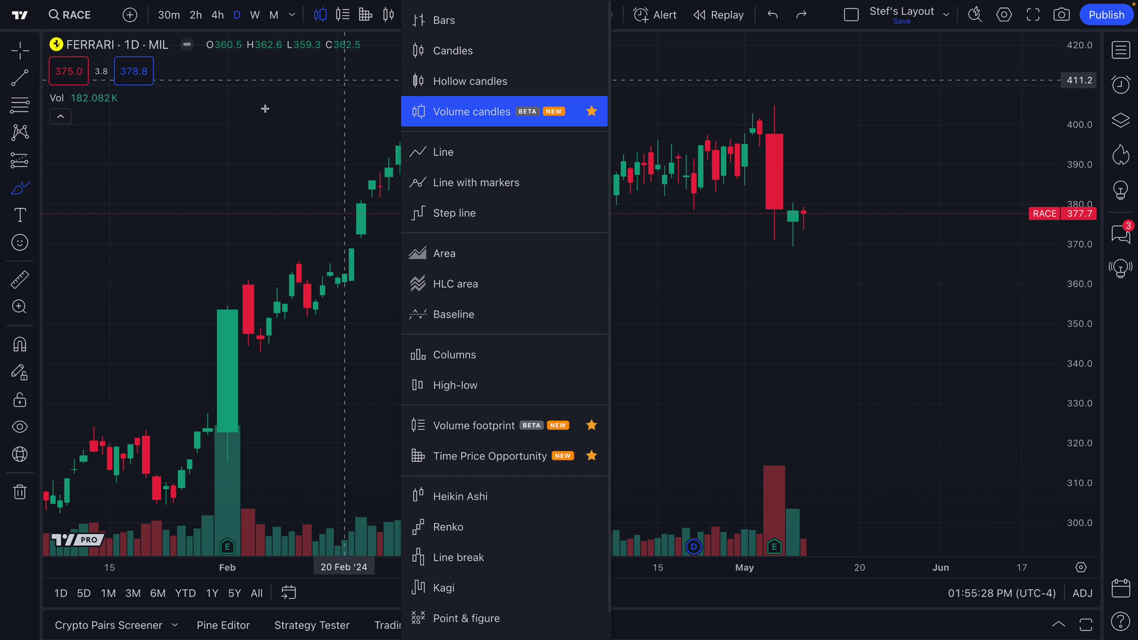
{"action": "left_click", "coordinate": [20, 50]}
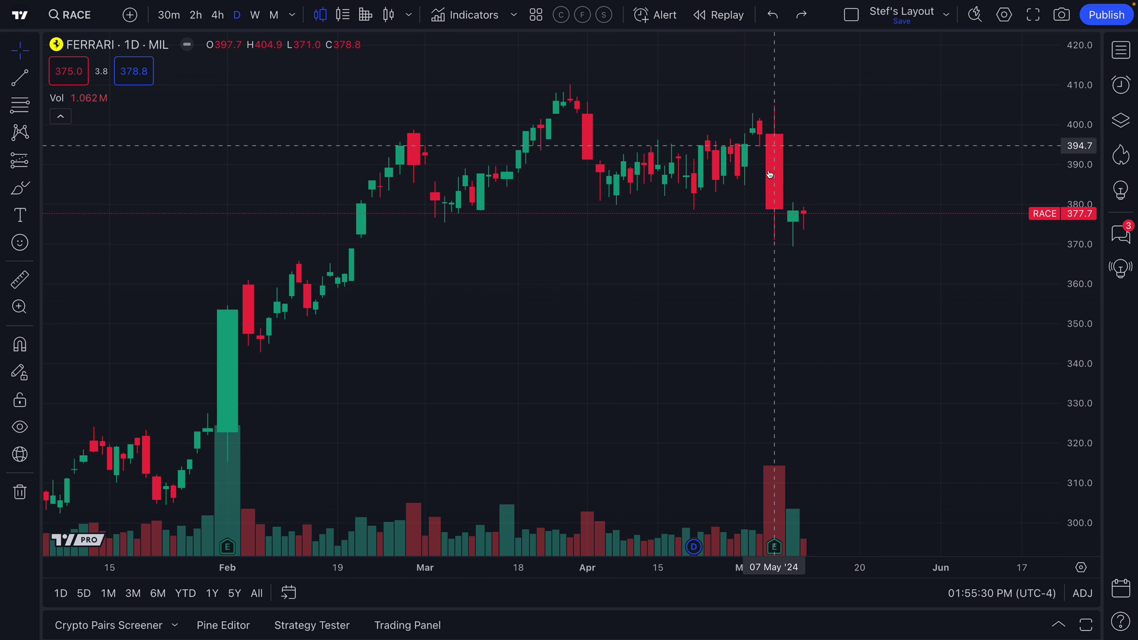
{"action": "left_click", "coordinate": [17, 190]}
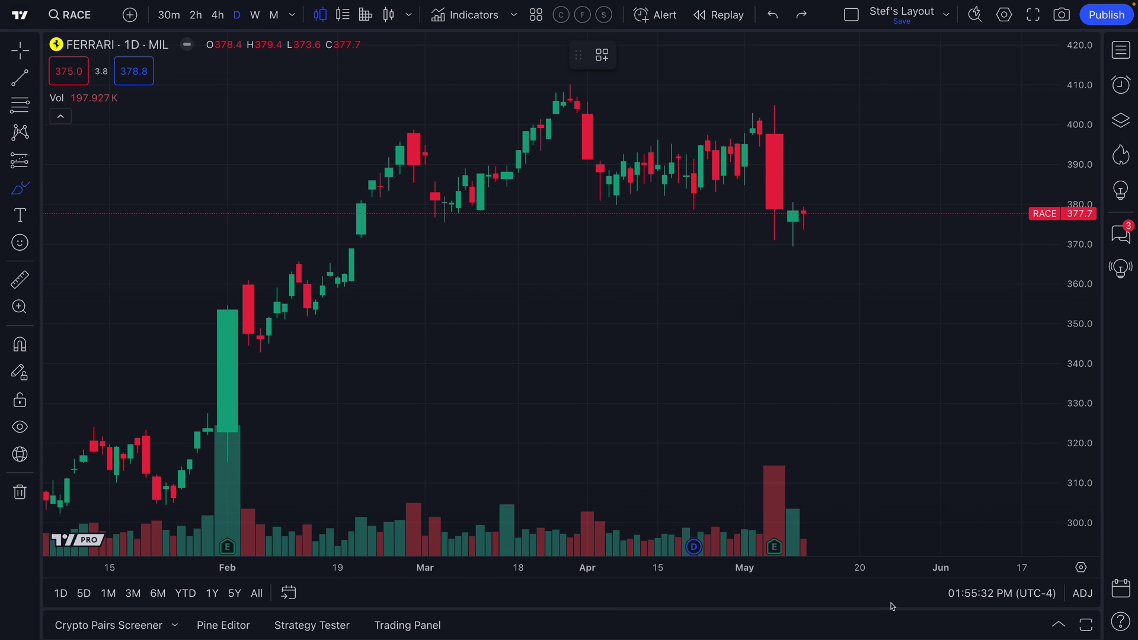
{"action": "mouse_move", "coordinate": [775, 463]}
{"action": "left_mouse_down"}
{"action": "mouse_move", "coordinate": [750, 485]}
{"action": "mouse_move", "coordinate": [777, 458]}
{"action": "left_mouse_up"}
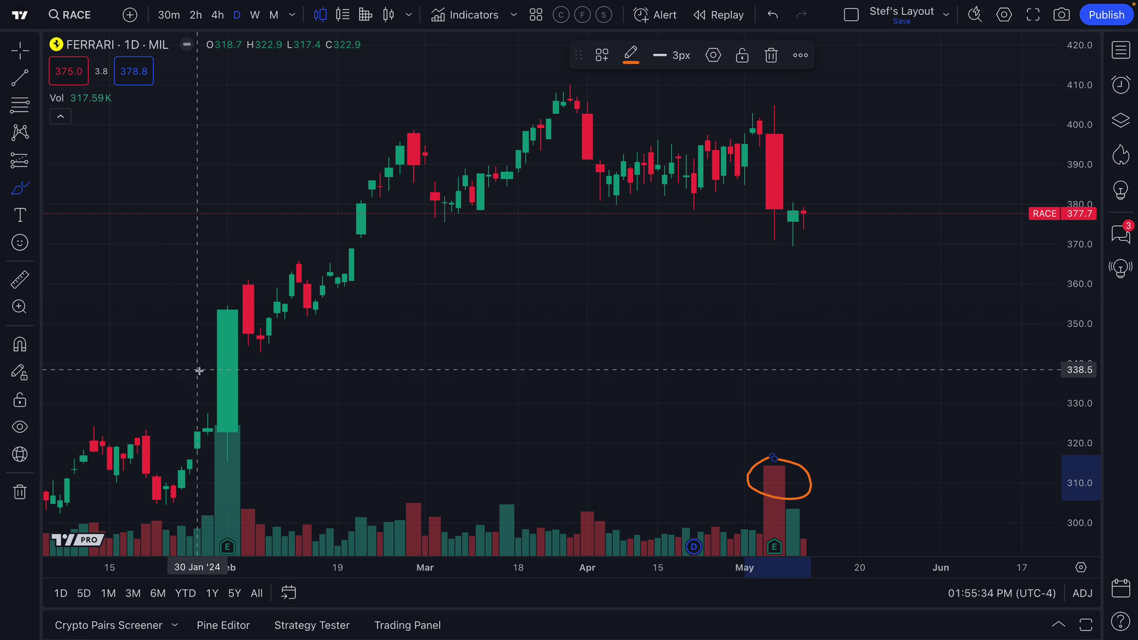
{"action": "scroll", "coordinate": [230, 377], "scroll_direction": "down", "scroll_amount": 2}
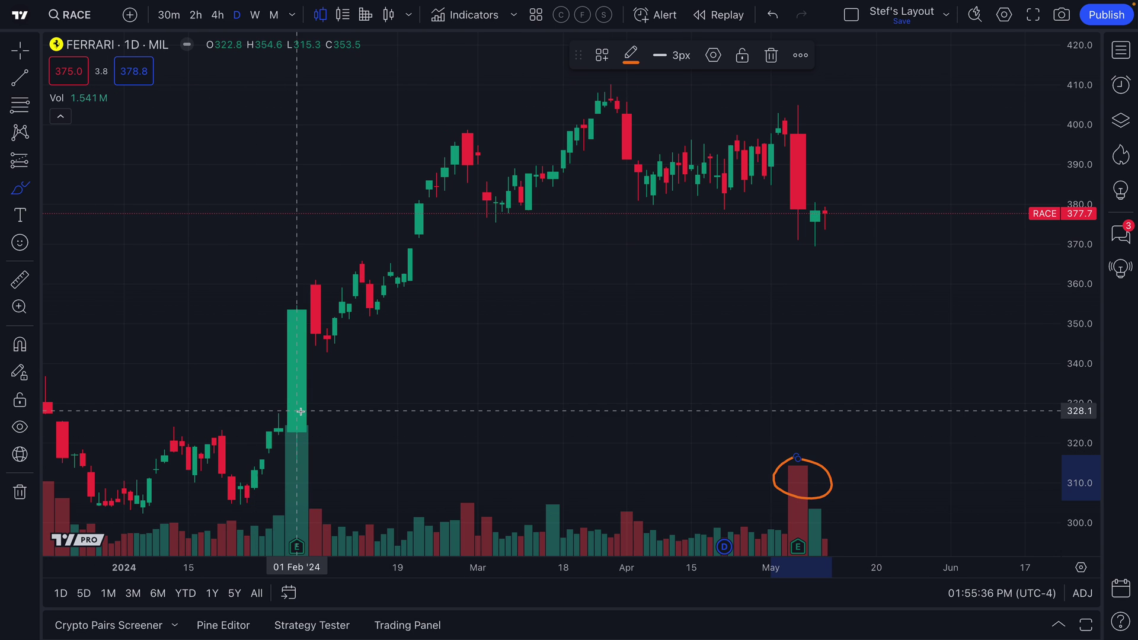
{"action": "mouse_move", "coordinate": [299, 414]}
{"action": "left_mouse_down"}
{"action": "mouse_move", "coordinate": [300, 452]}
{"action": "mouse_move", "coordinate": [318, 415]}
{"action": "left_mouse_up"}
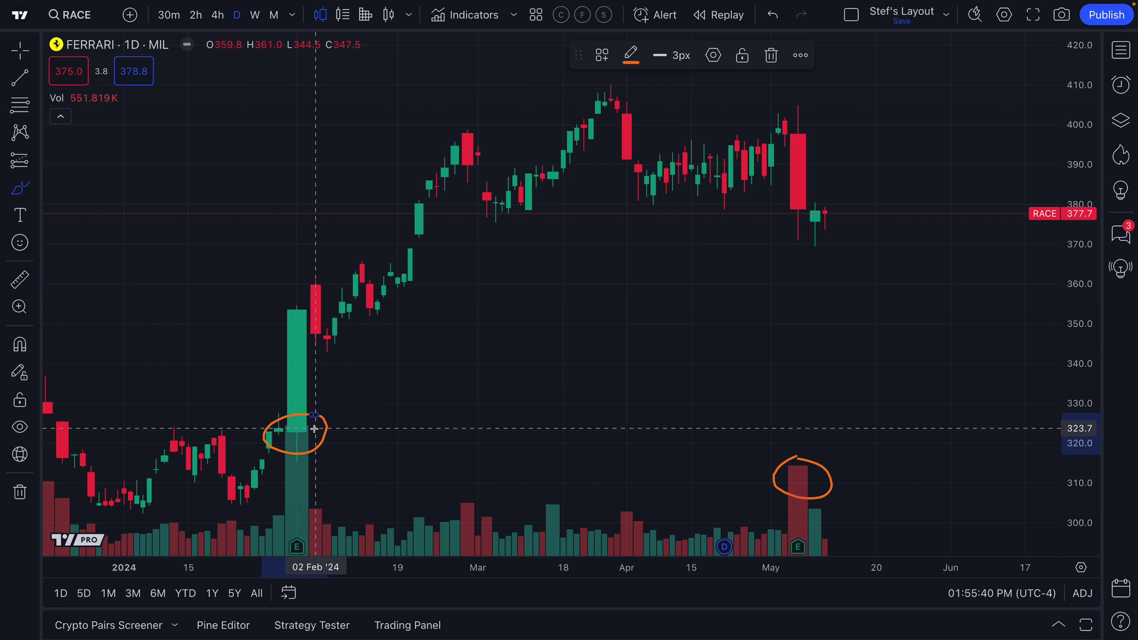
{"action": "key", "text": "ctrl+z"}
{"action": "key", "text": "ctrl+z"}
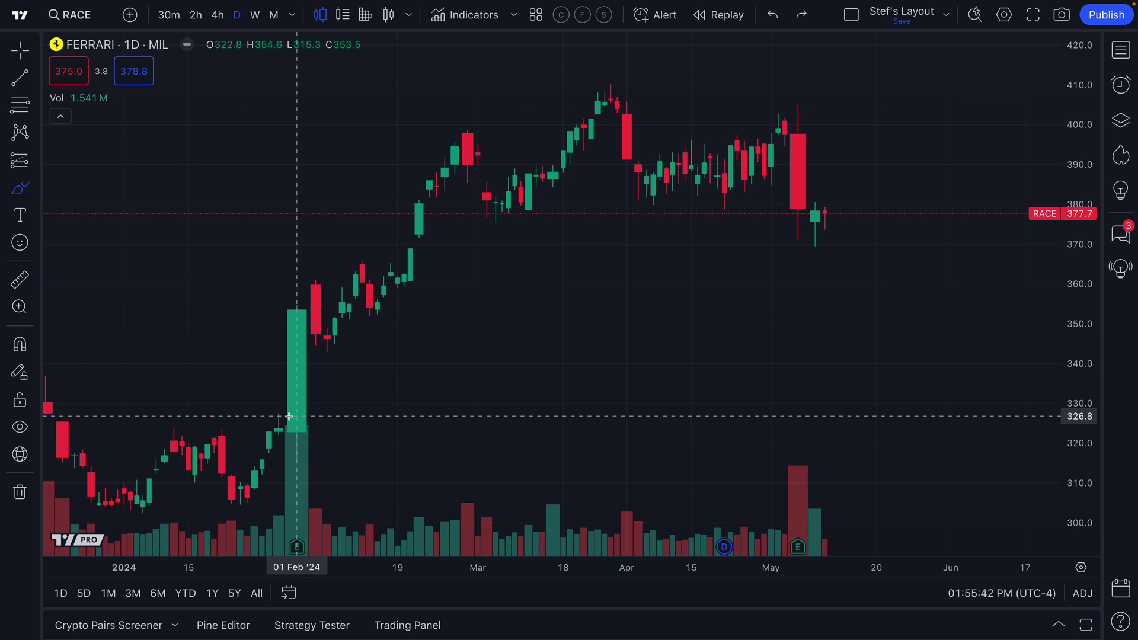
{"action": "scroll", "coordinate": [288, 416], "scroll_direction": "left", "scroll_amount": 3}
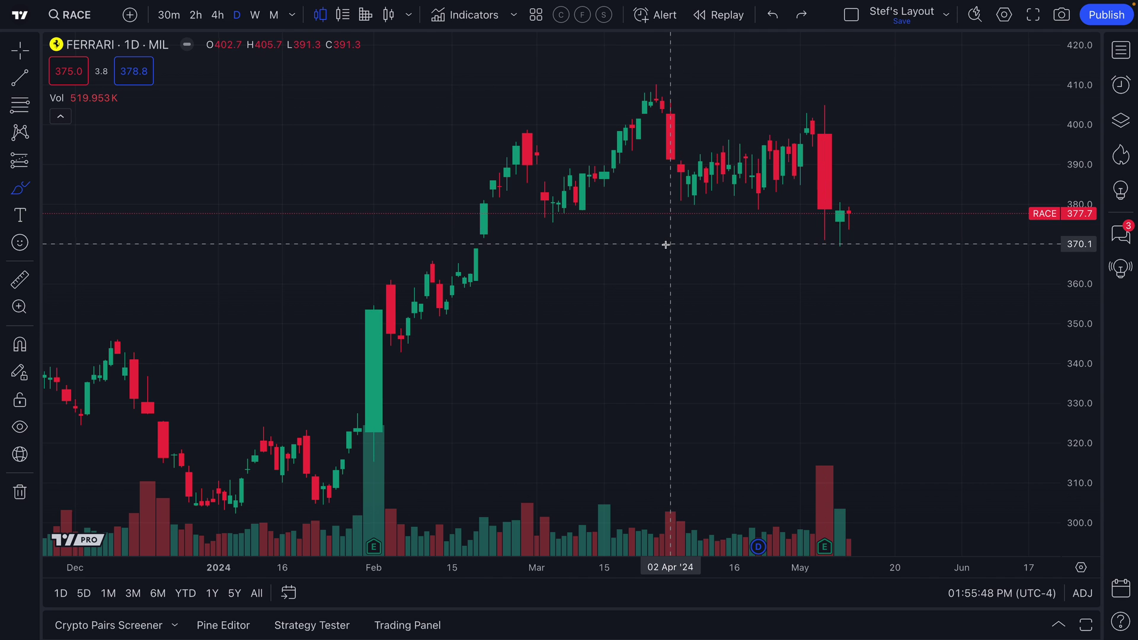
{"action": "scroll", "coordinate": [666, 241], "scroll_direction": "down", "scroll_amount": 2}
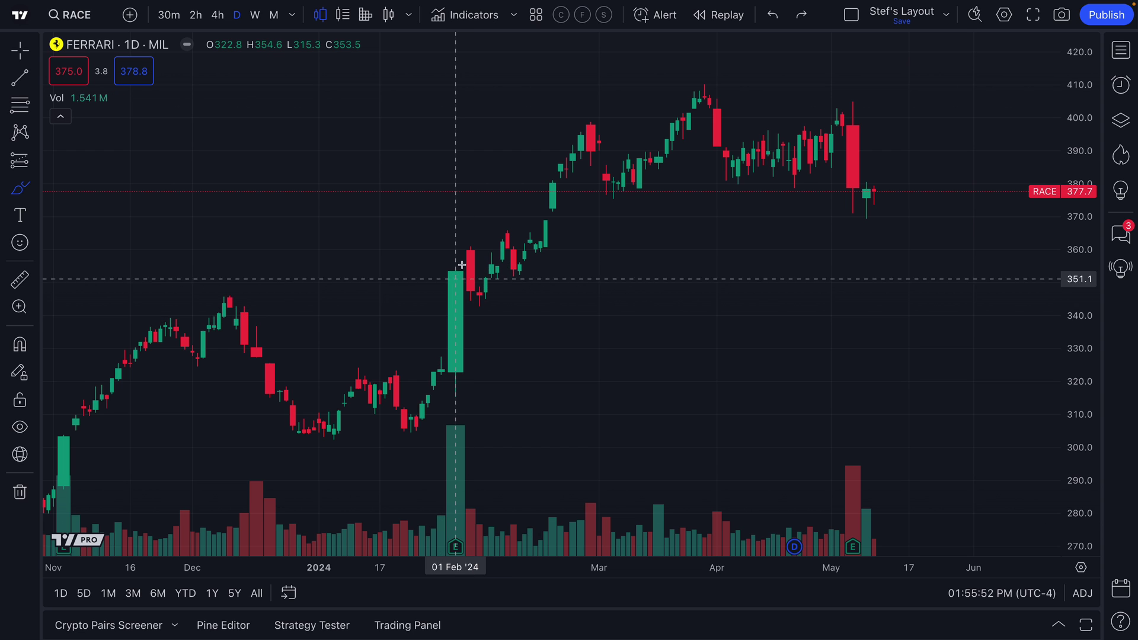
{"action": "mouse_move", "coordinate": [472, 289]}
{"action": "left_mouse_down"}
{"action": "mouse_move", "coordinate": [541, 231]}
{"action": "mouse_move", "coordinate": [599, 140]}
{"action": "mouse_move", "coordinate": [591, 155]}
{"action": "left_mouse_up"}
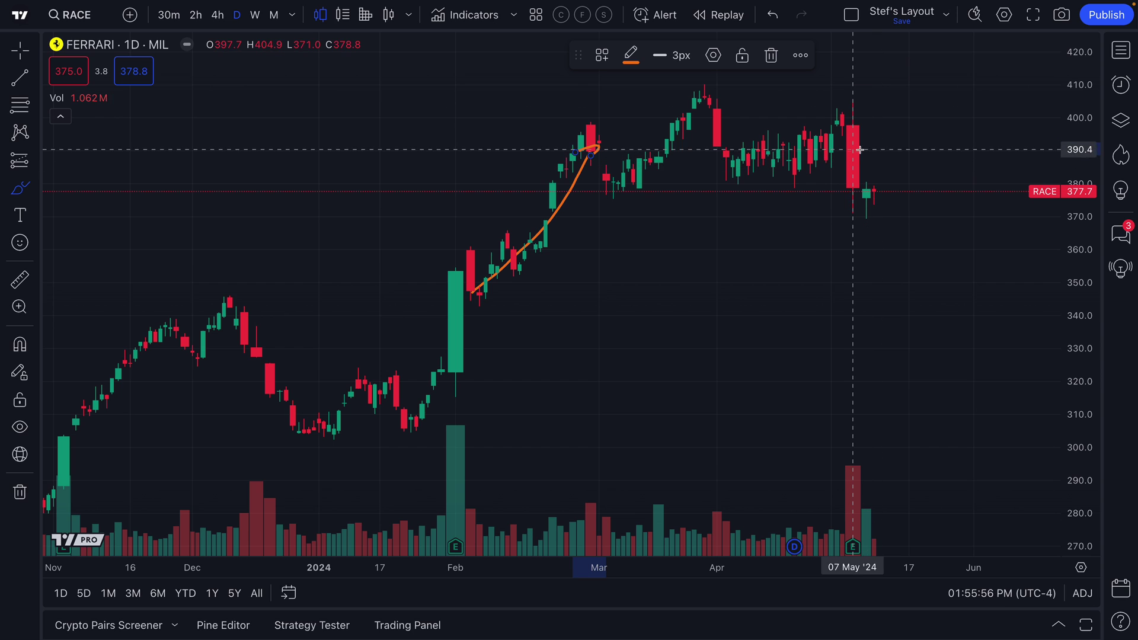
{"action": "key", "text": "ctrl+z"}
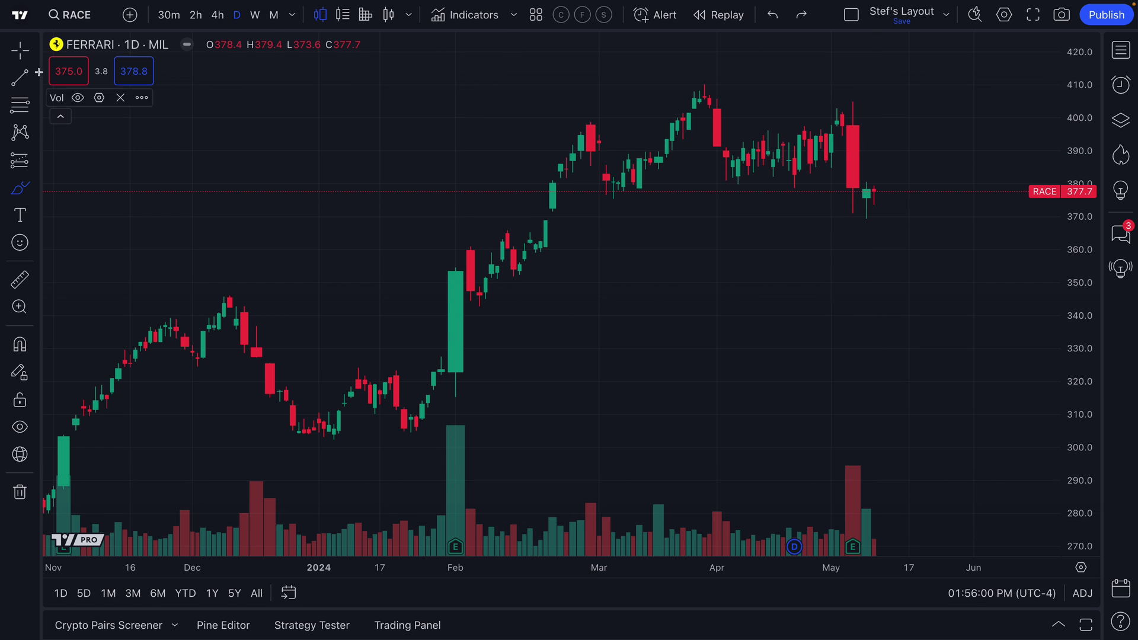
Check the Earnings & Revenue cards on the earnings 'E' markers, then show the chart style list.
{"action": "mouse_move", "coordinate": [456, 547]}
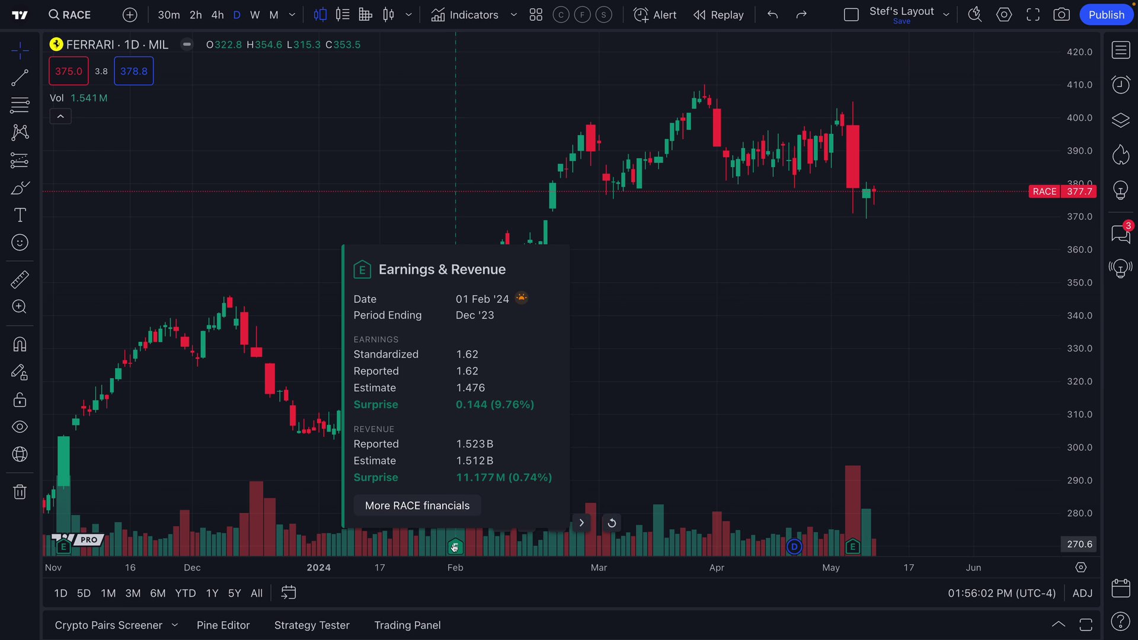
{"action": "mouse_move", "coordinate": [854, 546]}
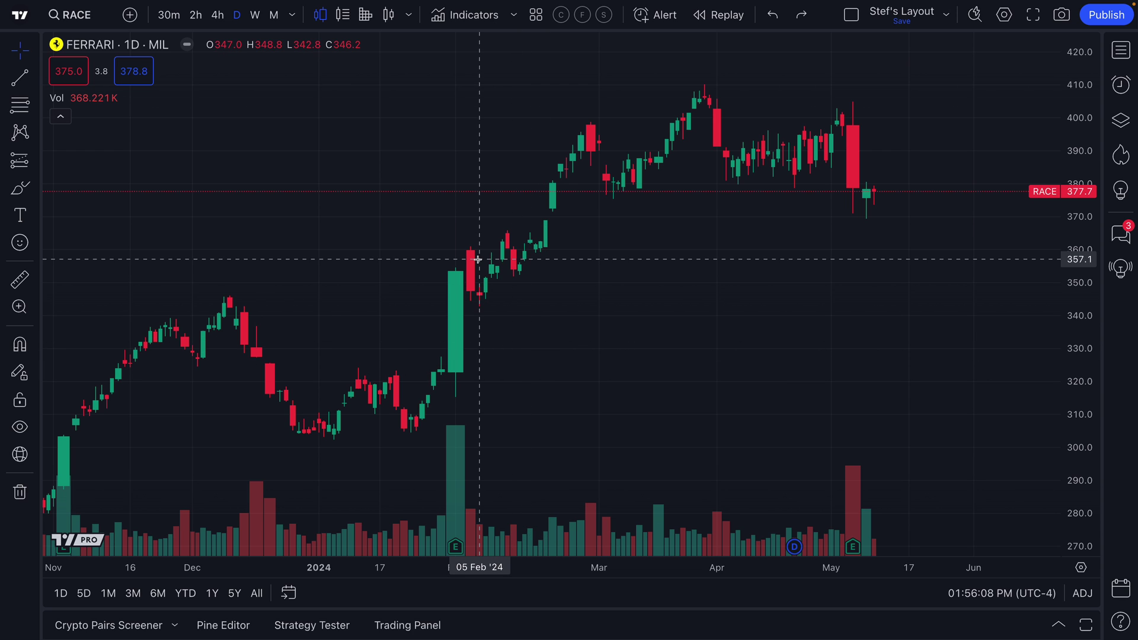
{"action": "scroll", "coordinate": [487, 261], "scroll_direction": "down", "scroll_amount": 2}
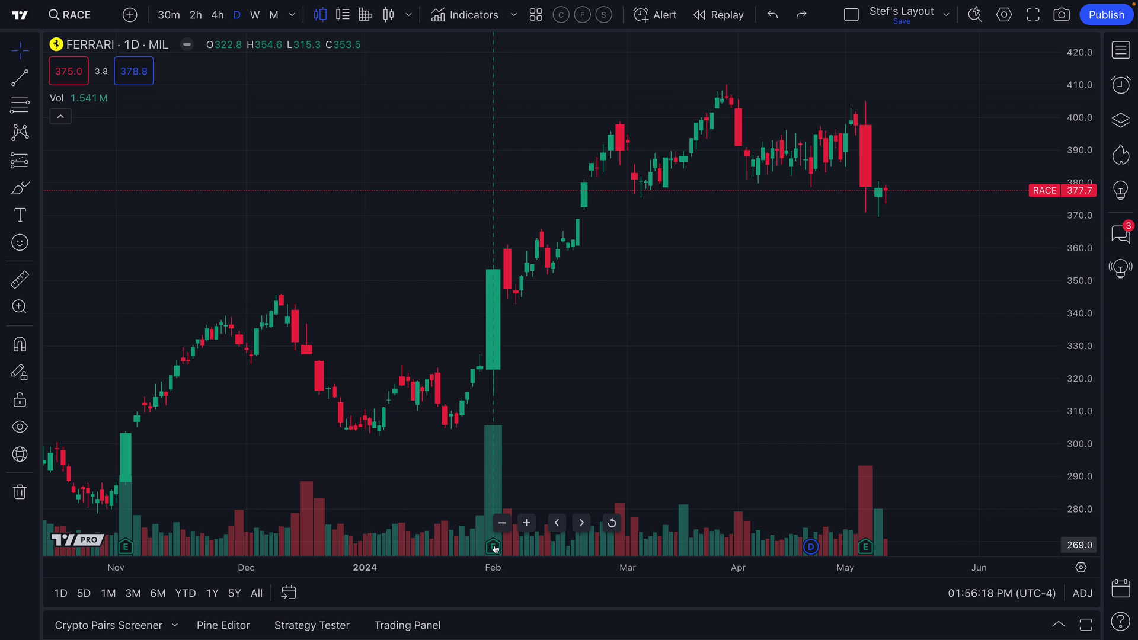
{"action": "mouse_move", "coordinate": [495, 548]}
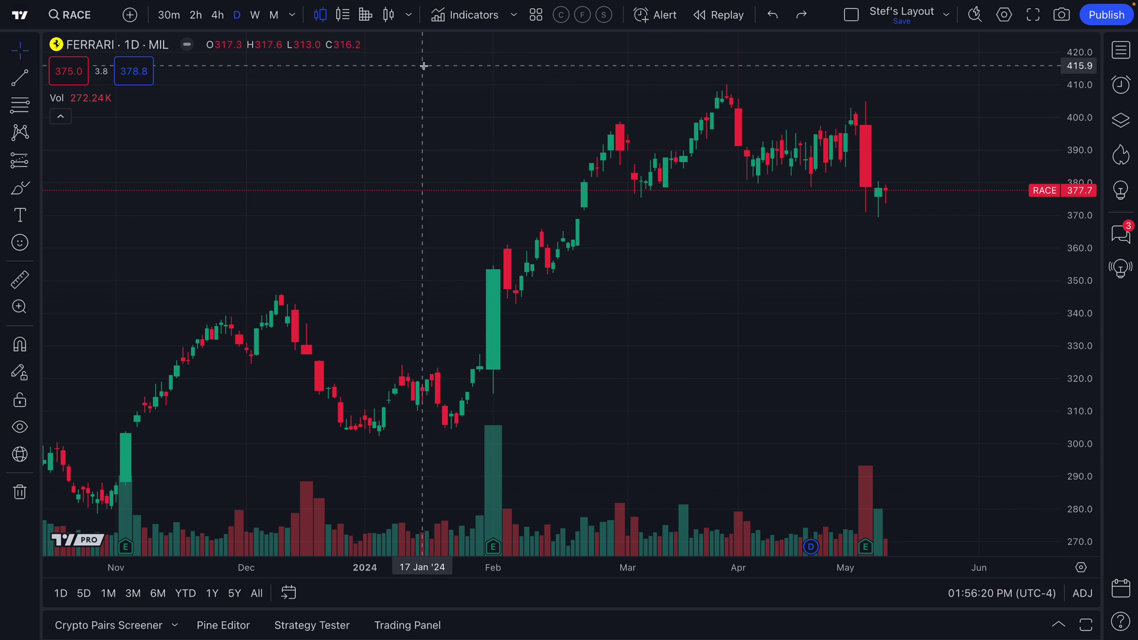
{"action": "left_click", "coordinate": [409, 15]}
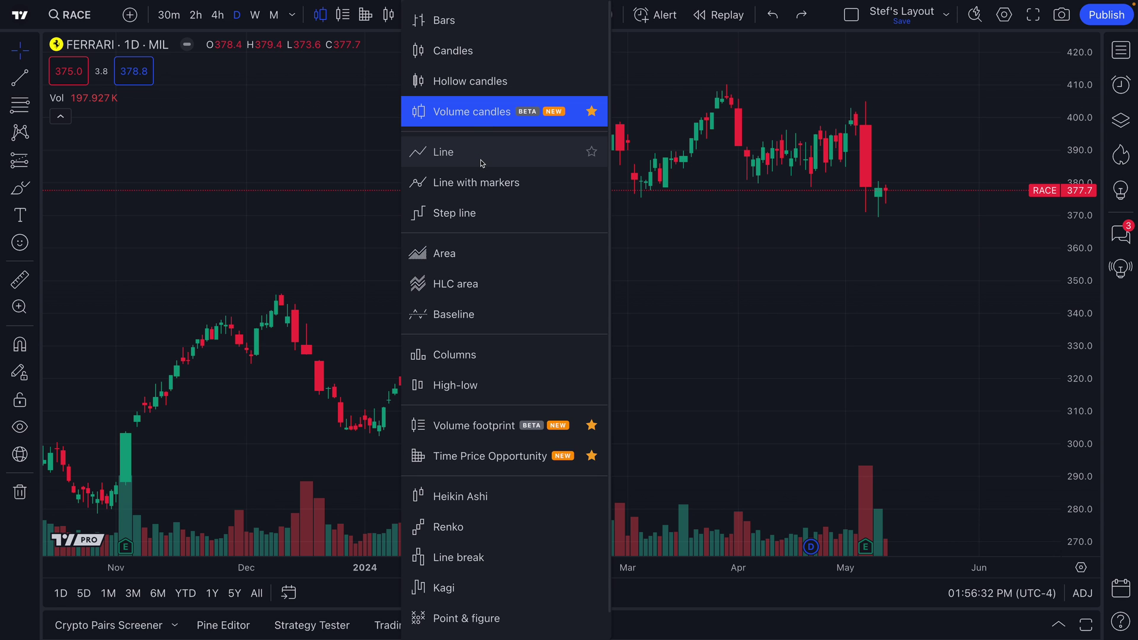
Switch the Ferrari chart to Area style and pan to earlier dates.
{"action": "left_click", "coordinate": [478, 255]}
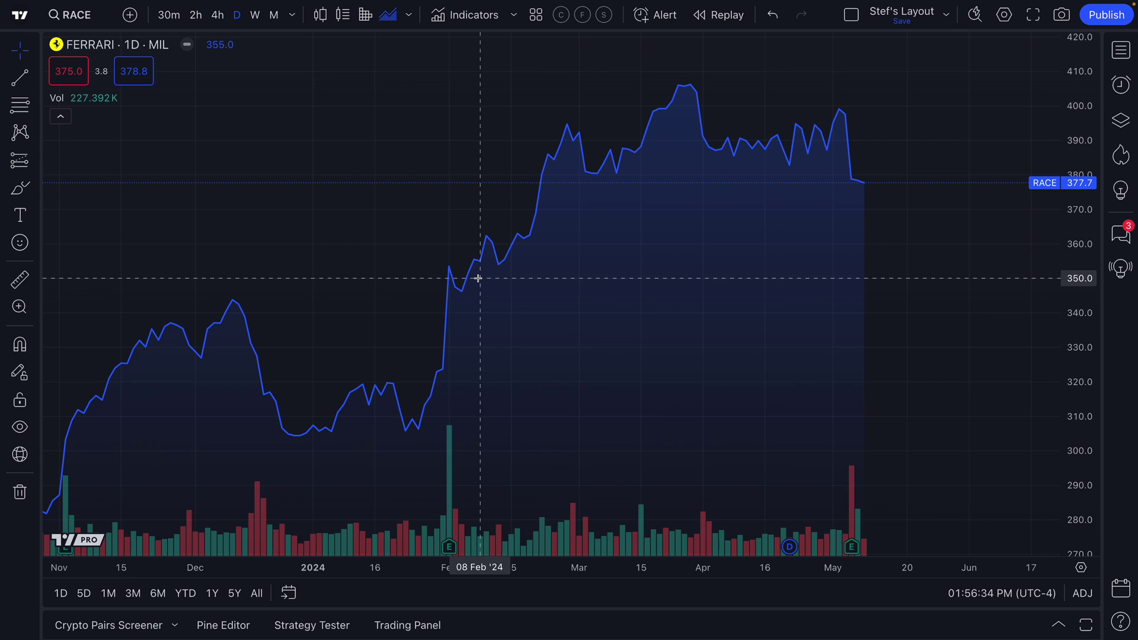
{"action": "left_click_drag", "start_coordinate": [478, 278], "coordinate": [425, 271]}
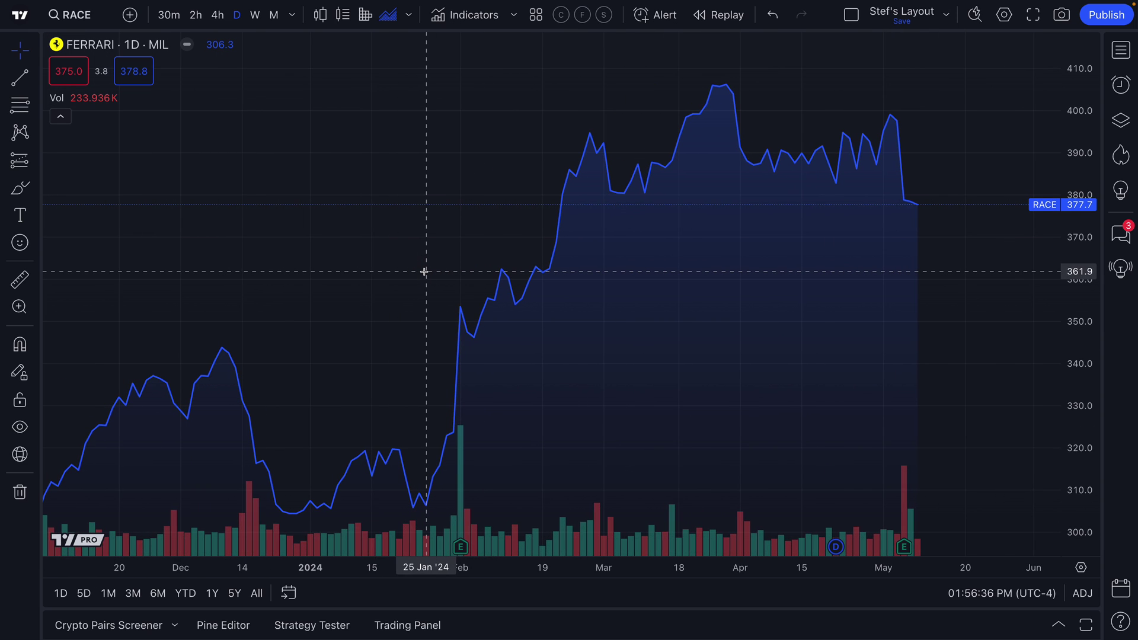
{"action": "scroll", "coordinate": [424, 272], "scroll_direction": "down", "scroll_amount": 5}
{"action": "left_click", "coordinate": [408, 16]}
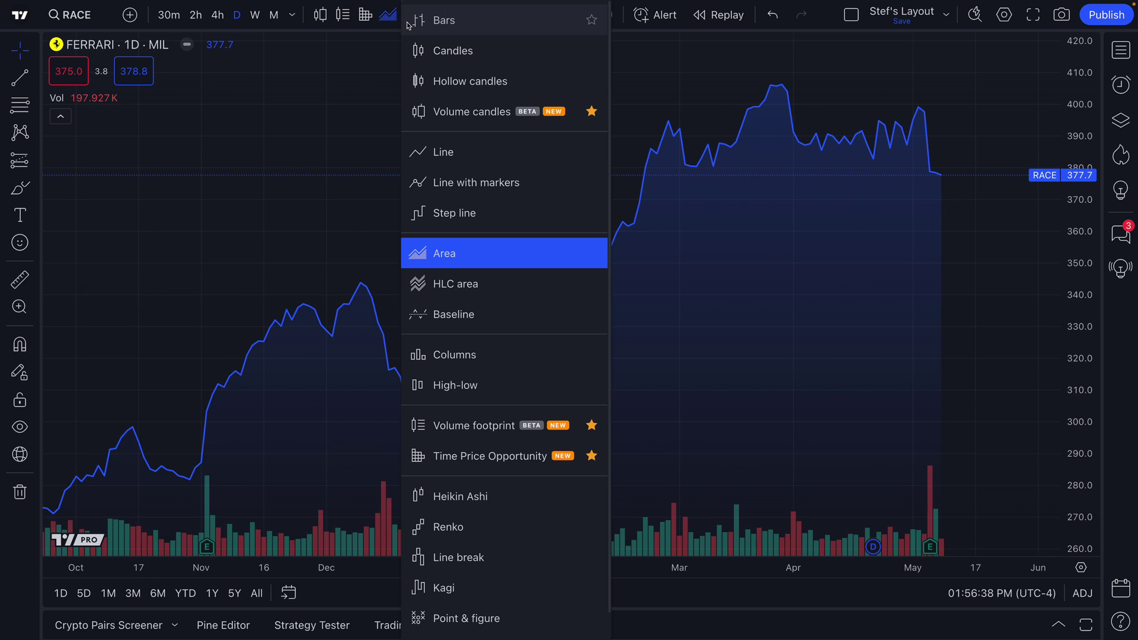
{"action": "left_click", "coordinate": [470, 260]}
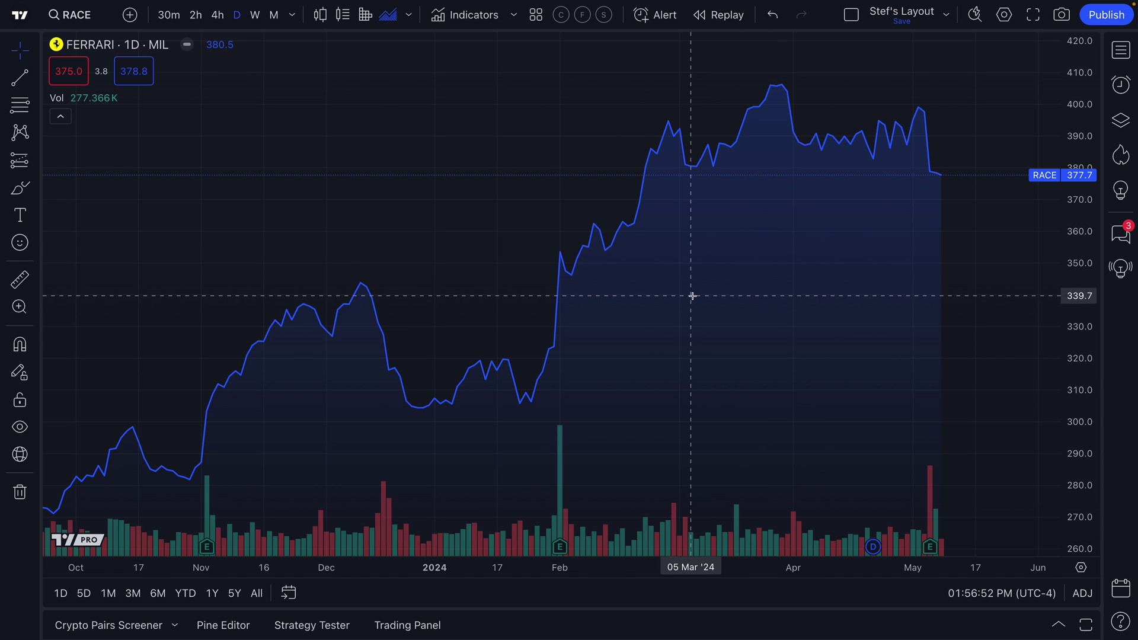
Zoom out and leave empty space after the latest bar.
{"action": "scroll", "coordinate": [694, 290], "scroll_direction": "down", "scroll_amount": 5}
{"action": "scroll", "coordinate": [699, 285], "scroll_direction": "down", "scroll_amount": 5}
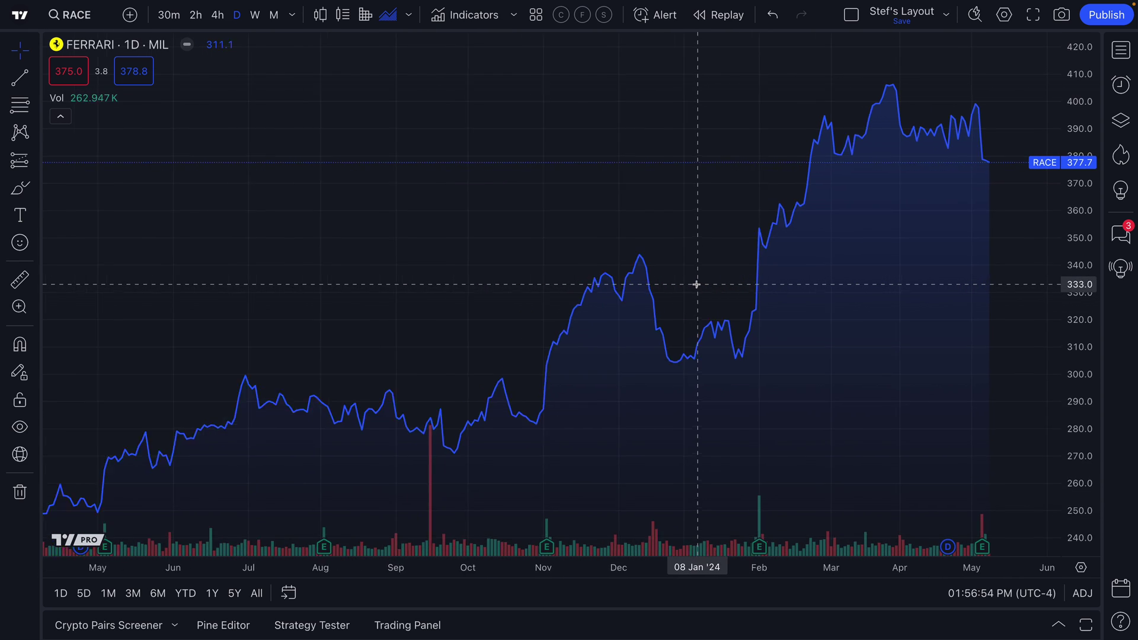
{"action": "scroll", "coordinate": [693, 283], "scroll_direction": "down", "scroll_amount": 3}
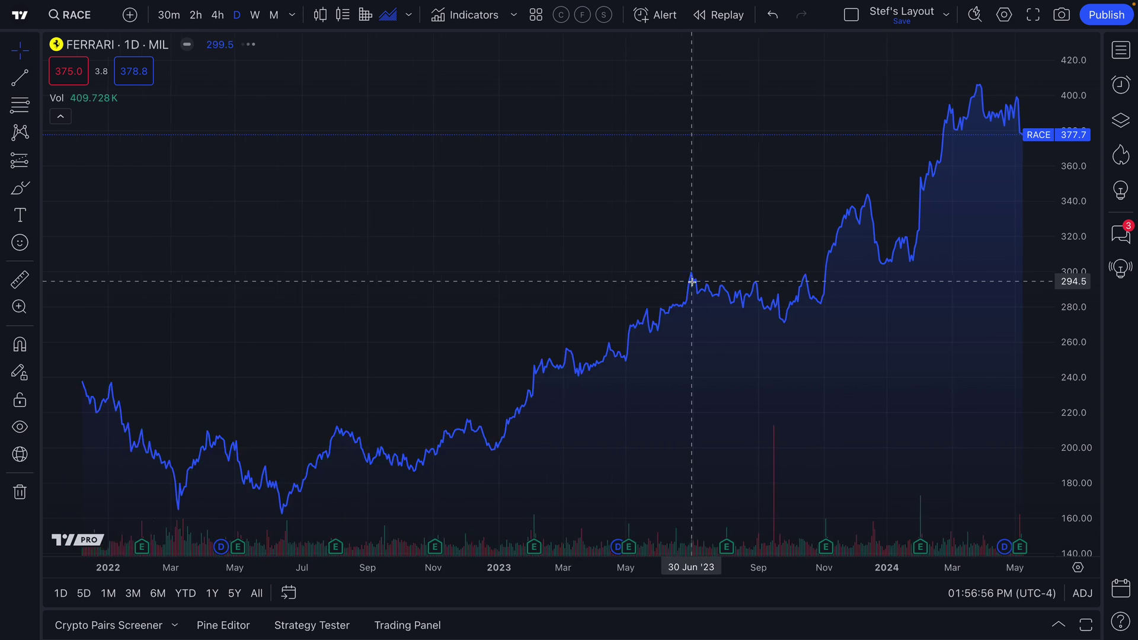
{"action": "left_click_drag", "start_coordinate": [663, 247], "coordinate": [486, 248]}
{"action": "scroll", "coordinate": [487, 248], "scroll_direction": "down", "scroll_amount": 2}
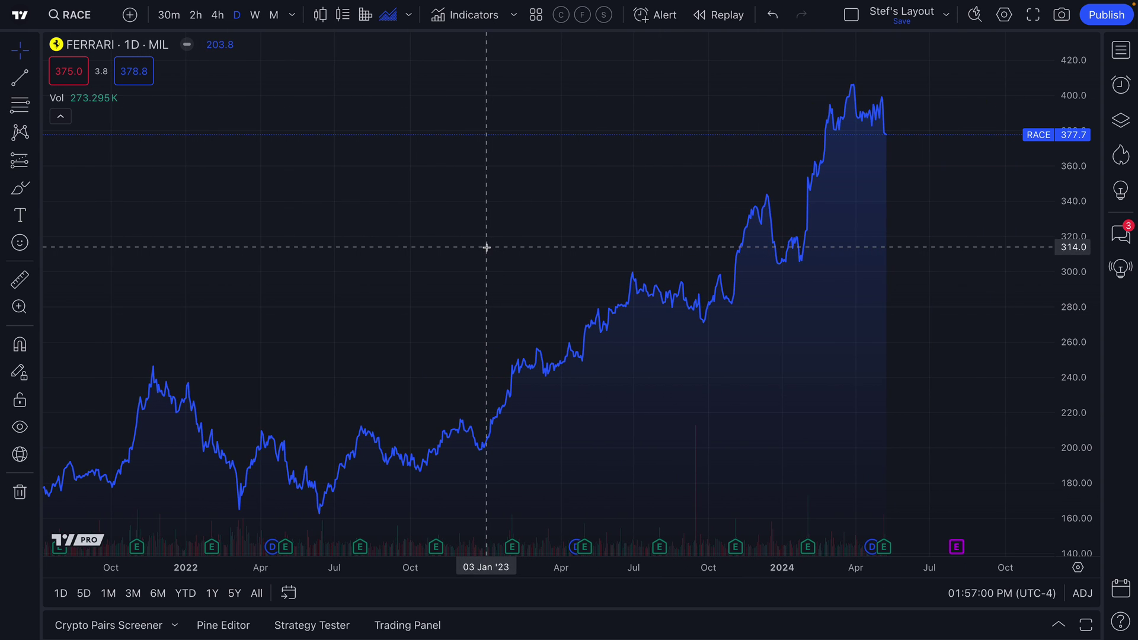
{"action": "scroll", "coordinate": [532, 254], "scroll_direction": "down", "scroll_amount": 4}
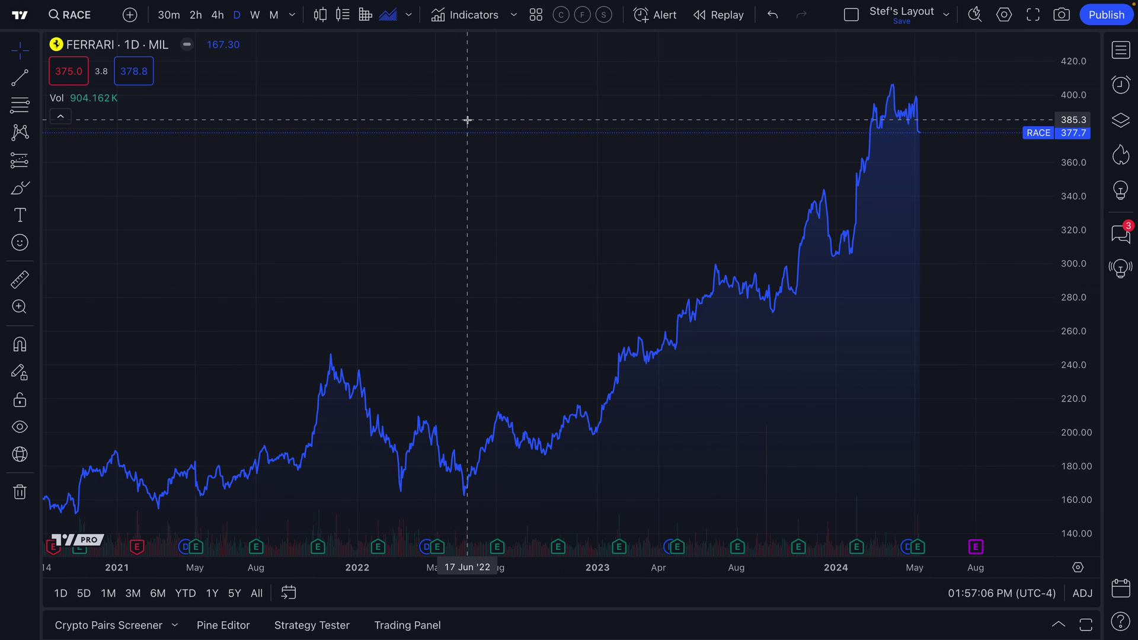
{"action": "scroll", "coordinate": [445, 275], "scroll_direction": "down", "scroll_amount": 1}
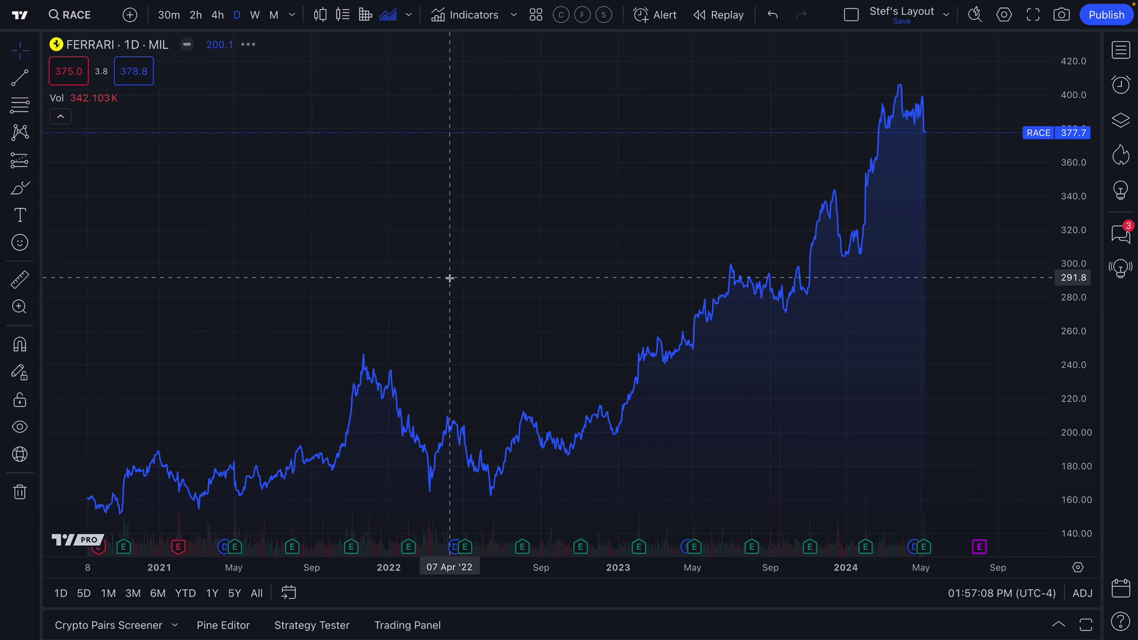
Change the chart style to Line, then to Baseline, and zoom back in.
{"action": "left_click", "coordinate": [408, 15]}
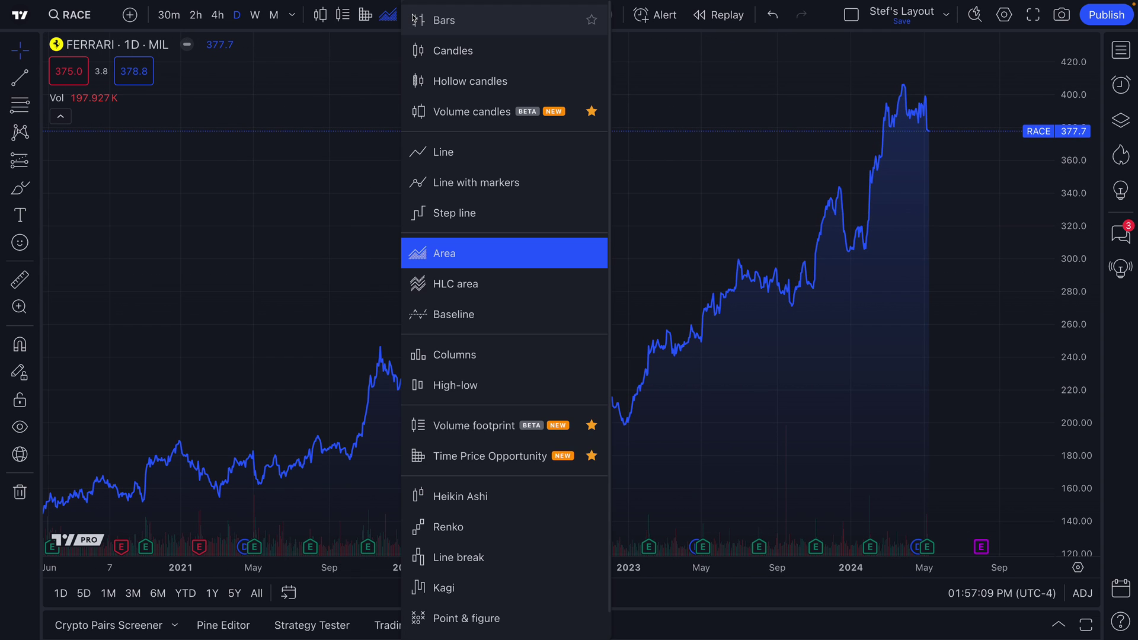
{"action": "left_click", "coordinate": [440, 148]}
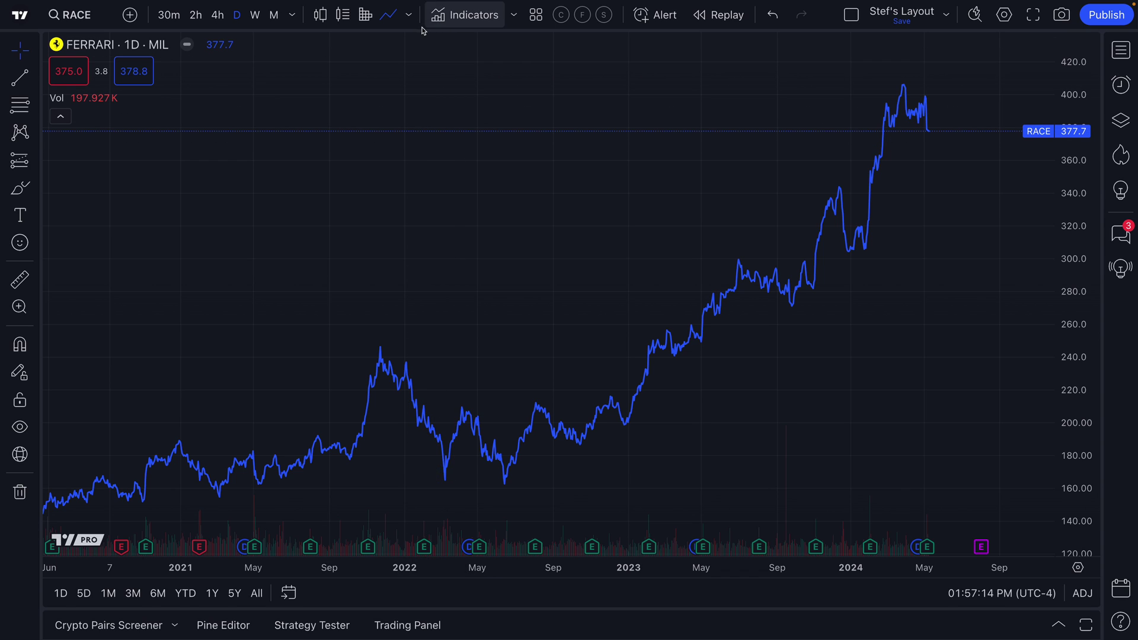
{"action": "left_click", "coordinate": [408, 15]}
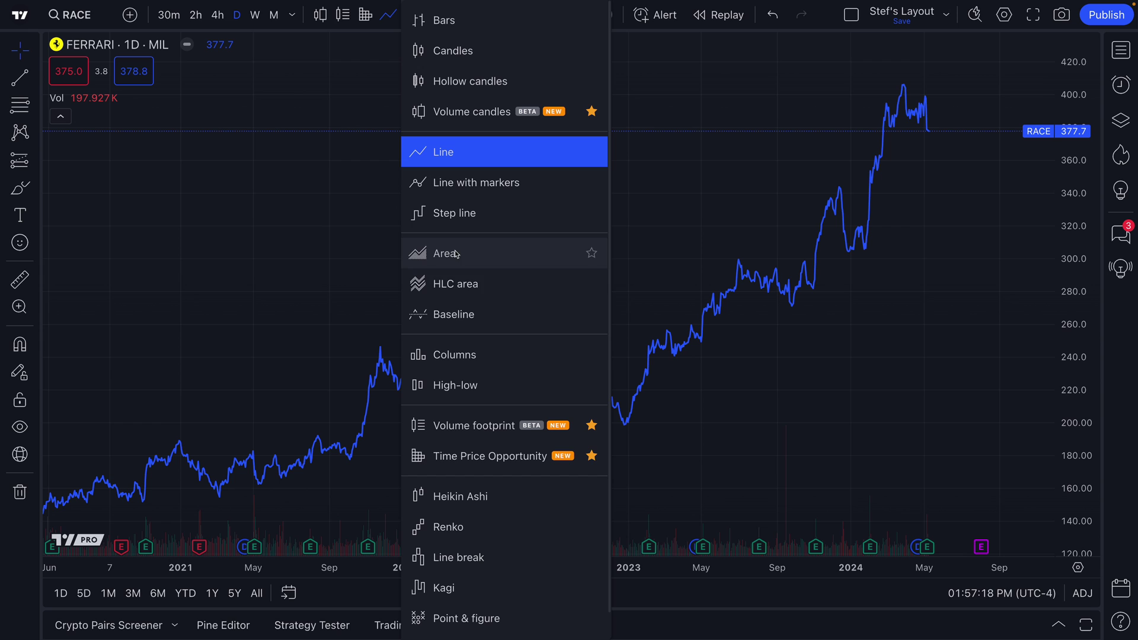
{"action": "left_click", "coordinate": [498, 315]}
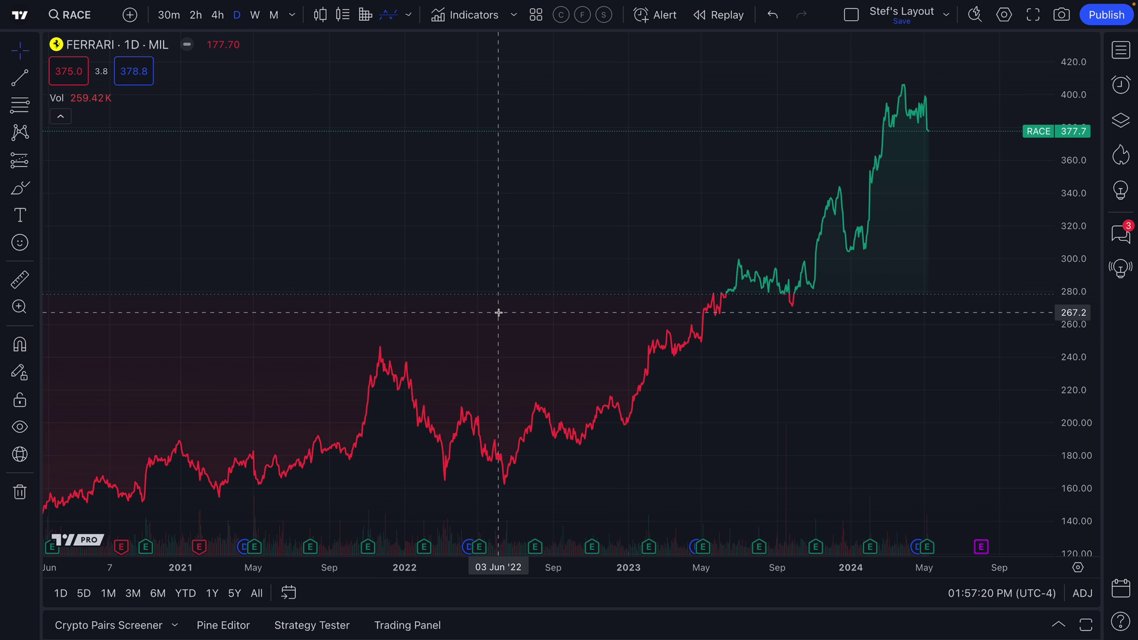
{"action": "scroll", "coordinate": [491, 348], "scroll_direction": "down", "scroll_amount": 5}
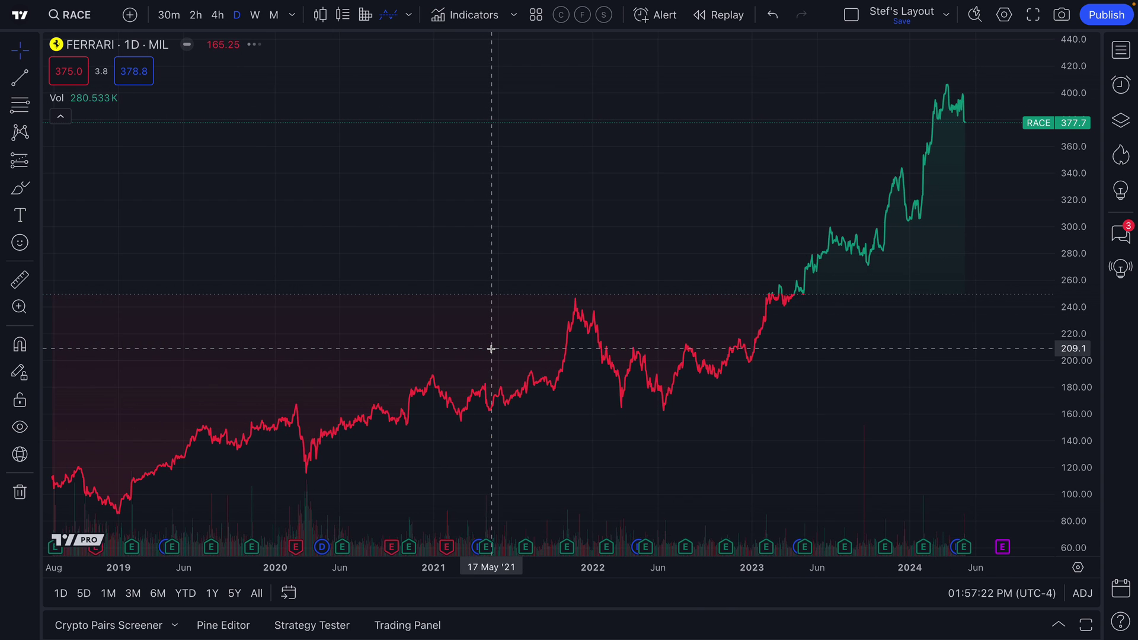
{"action": "left_click", "coordinate": [410, 16]}
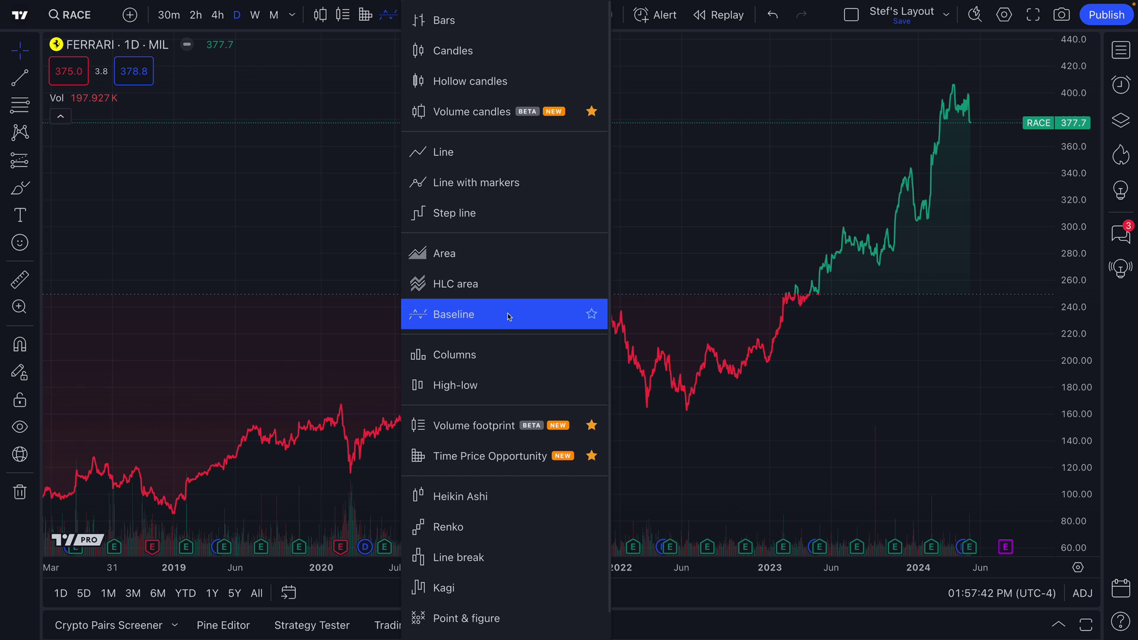
{"action": "left_click", "coordinate": [660, 236]}
{"action": "scroll", "coordinate": [583, 267], "scroll_direction": "up", "scroll_amount": 3}
{"action": "scroll", "coordinate": [582, 268], "scroll_direction": "up", "scroll_amount": 5}
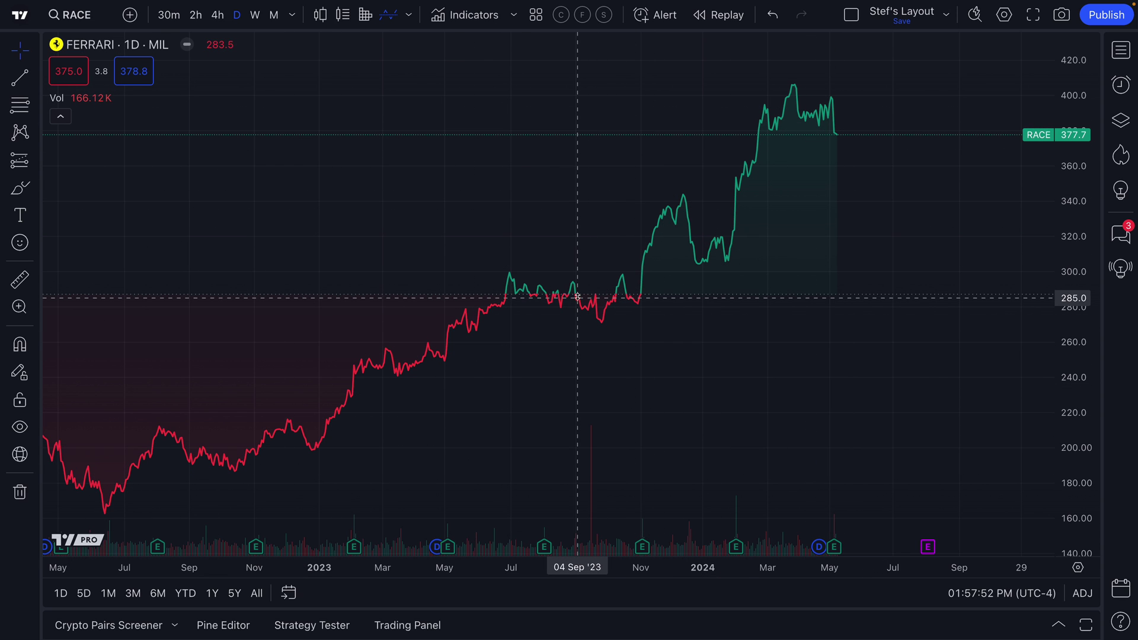
Set the baseline series' Base level to 75% in Symbol settings.
{"action": "double_click", "coordinate": [671, 212]}
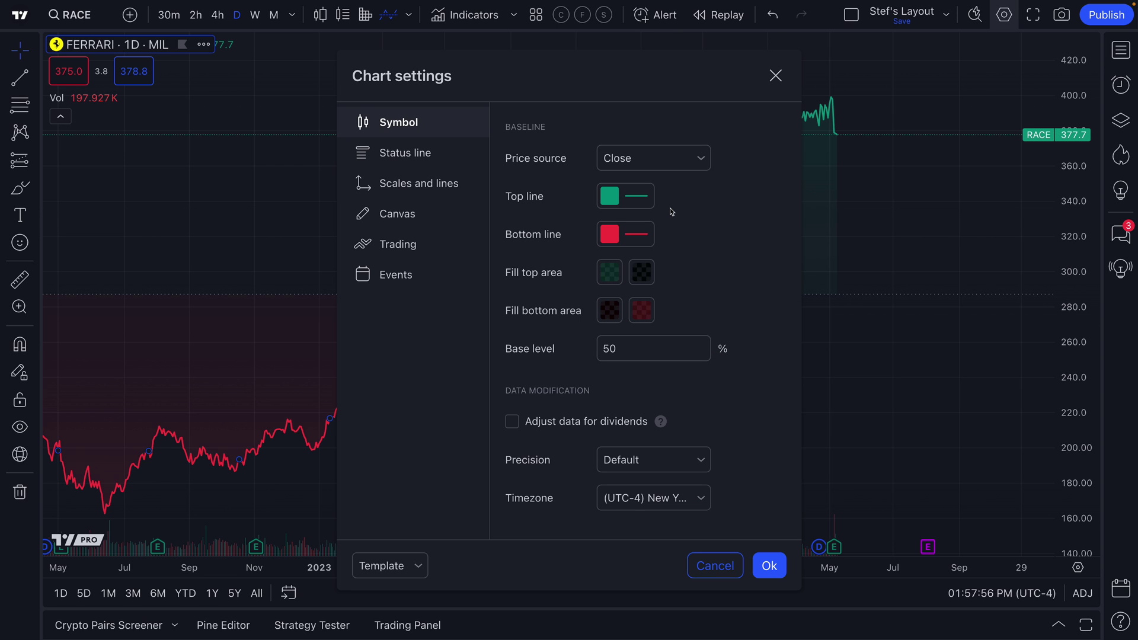
{"action": "left_click", "coordinate": [625, 347]}
{"action": "left_click", "coordinate": [775, 76]}
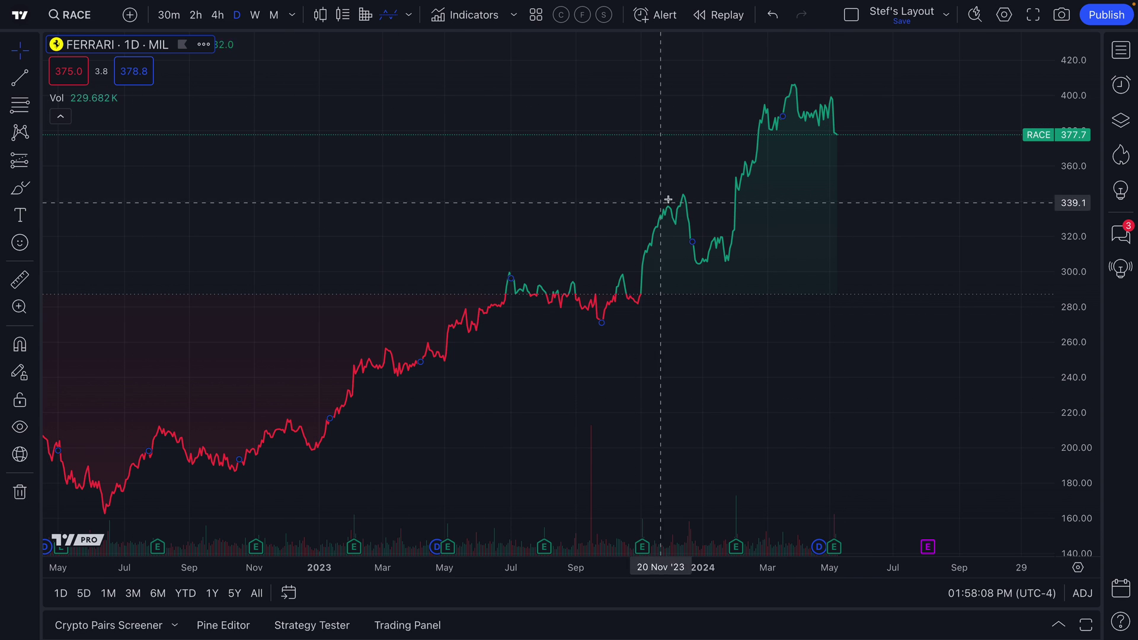
{"action": "double_click", "coordinate": [526, 293]}
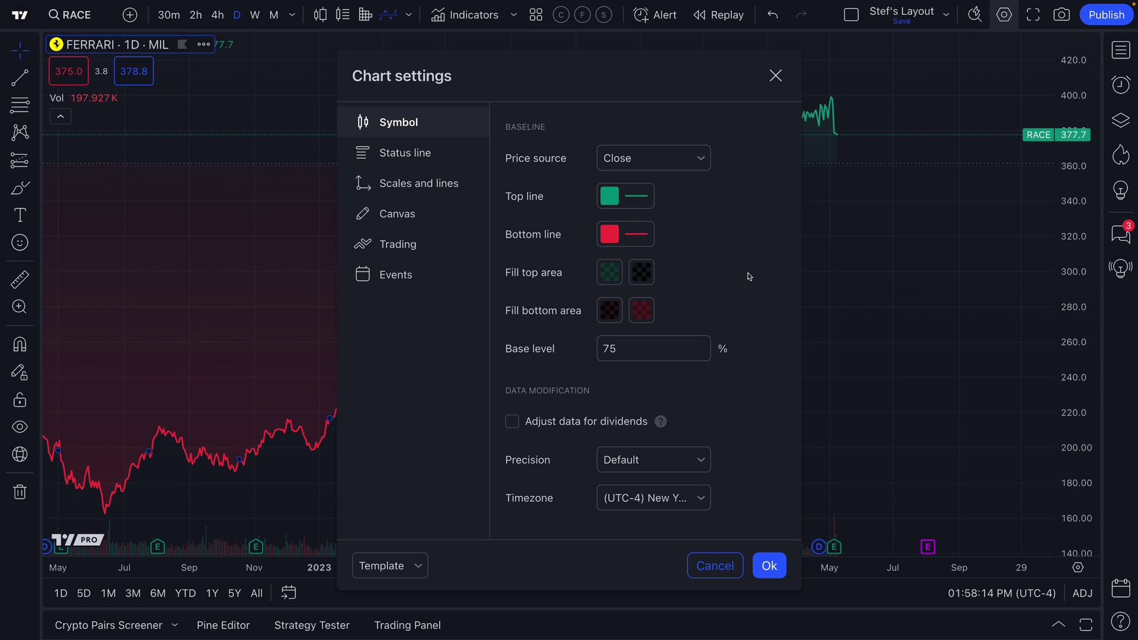
{"action": "left_click", "coordinate": [776, 76]}
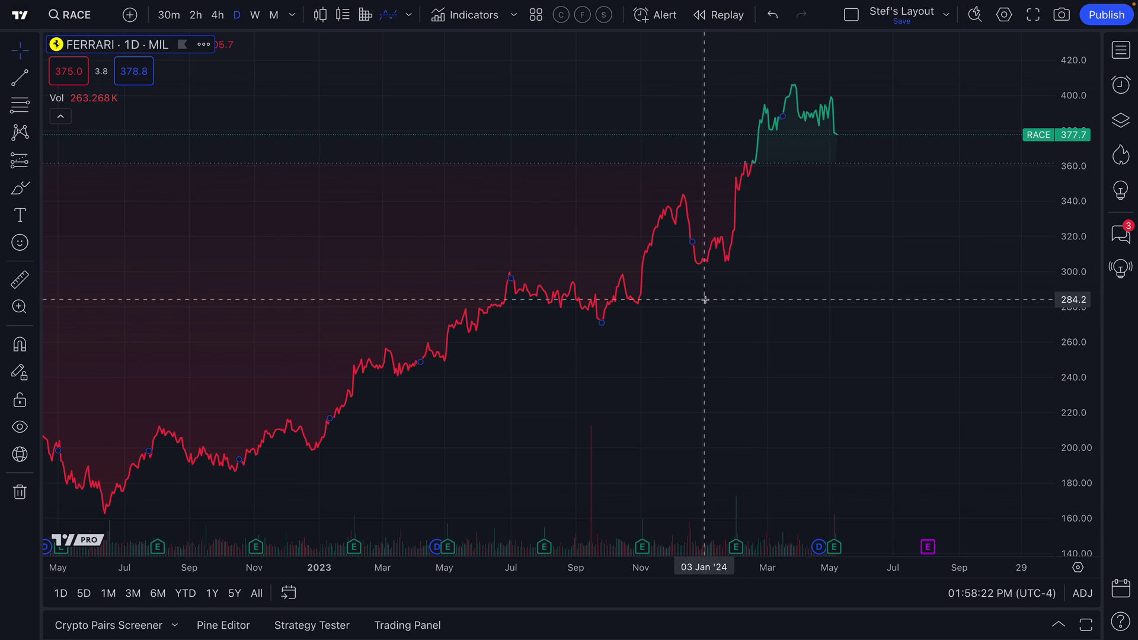
Show the Ferrari price as Columns and pan across recent months.
{"action": "left_click", "coordinate": [408, 16]}
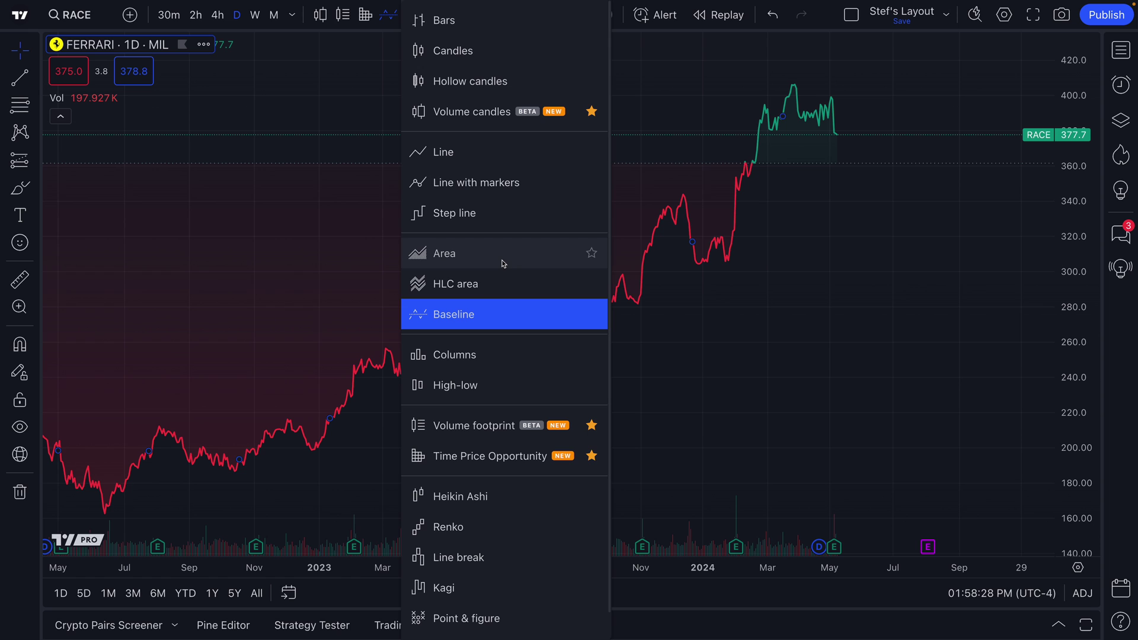
{"action": "left_click", "coordinate": [497, 362]}
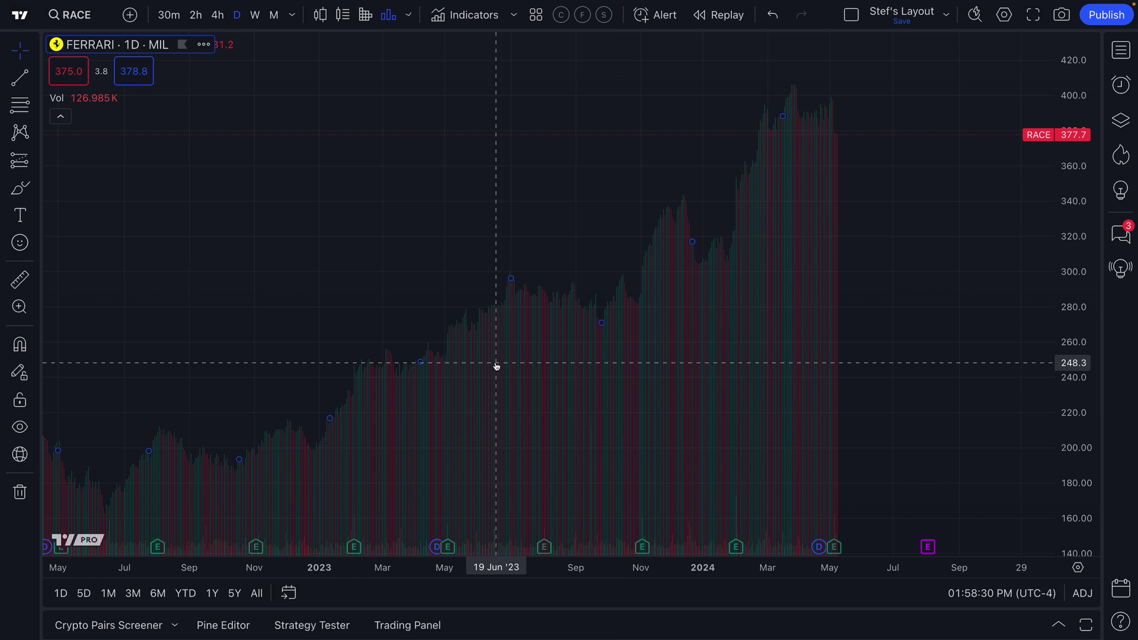
{"action": "scroll", "coordinate": [496, 366], "scroll_direction": "up", "scroll_amount": 5}
{"action": "left_click_drag", "start_coordinate": [496, 369], "coordinate": [446, 253]}
Switch the chart style to blue High-low bars.
{"action": "scroll", "coordinate": [474, 266], "scroll_direction": "up", "scroll_amount": 3}
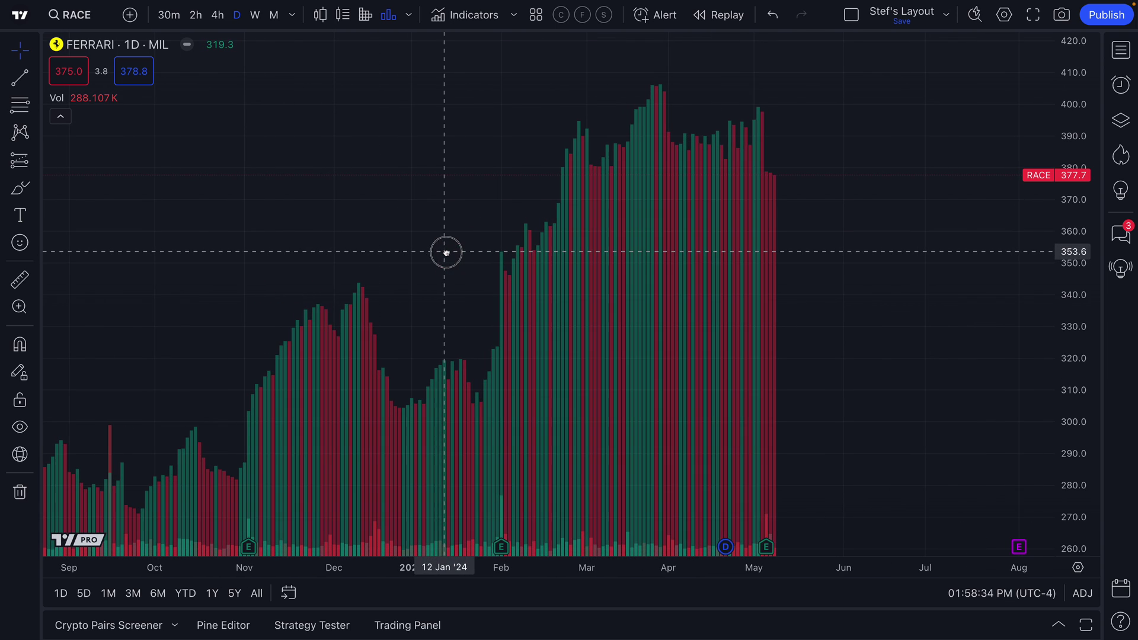
{"action": "left_click", "coordinate": [409, 15]}
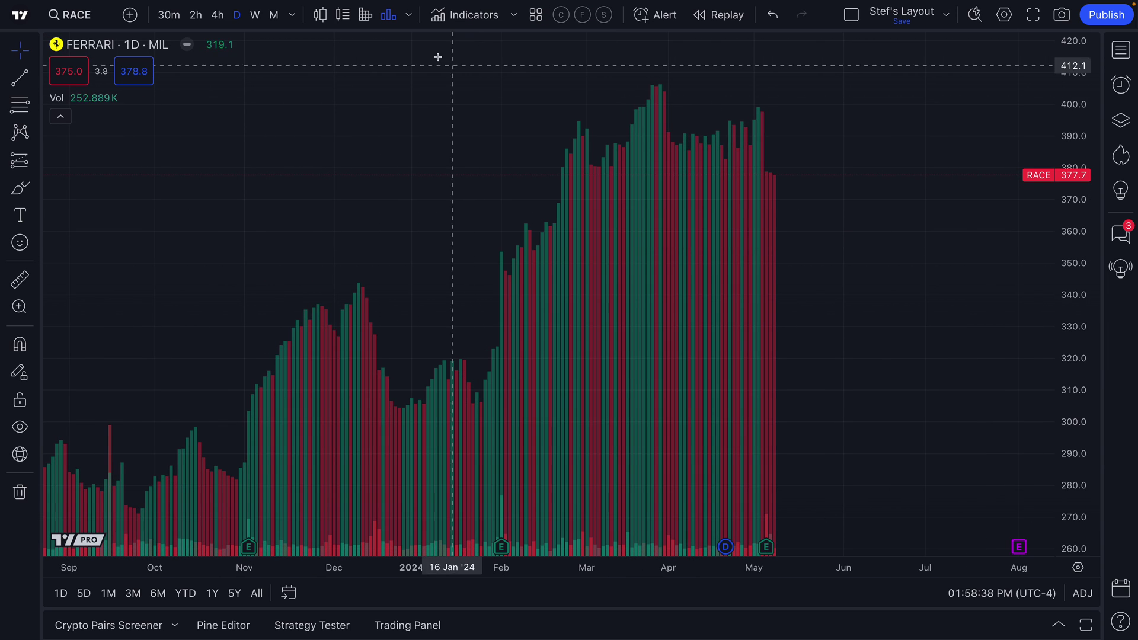
{"action": "left_click", "coordinate": [409, 15]}
Show the Ferrari price as high-low bars, panned to span January through July.
{"action": "left_click", "coordinate": [455, 386]}
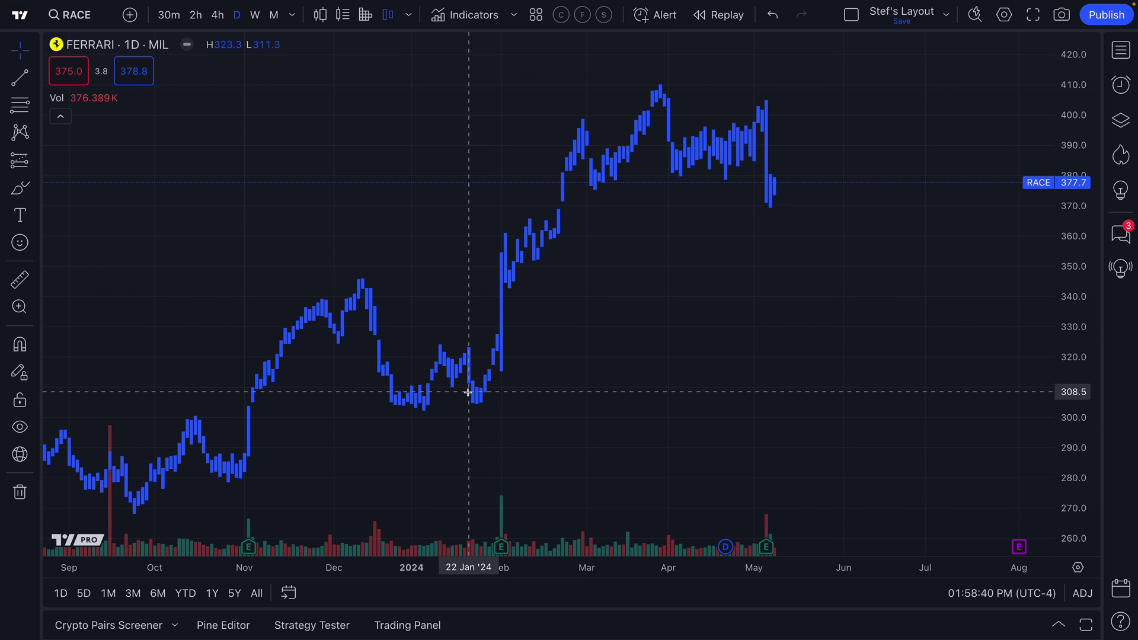
{"action": "scroll", "coordinate": [470, 283], "scroll_direction": "up", "scroll_amount": 5}
{"action": "left_click_drag", "start_coordinate": [399, 305], "coordinate": [581, 305]}
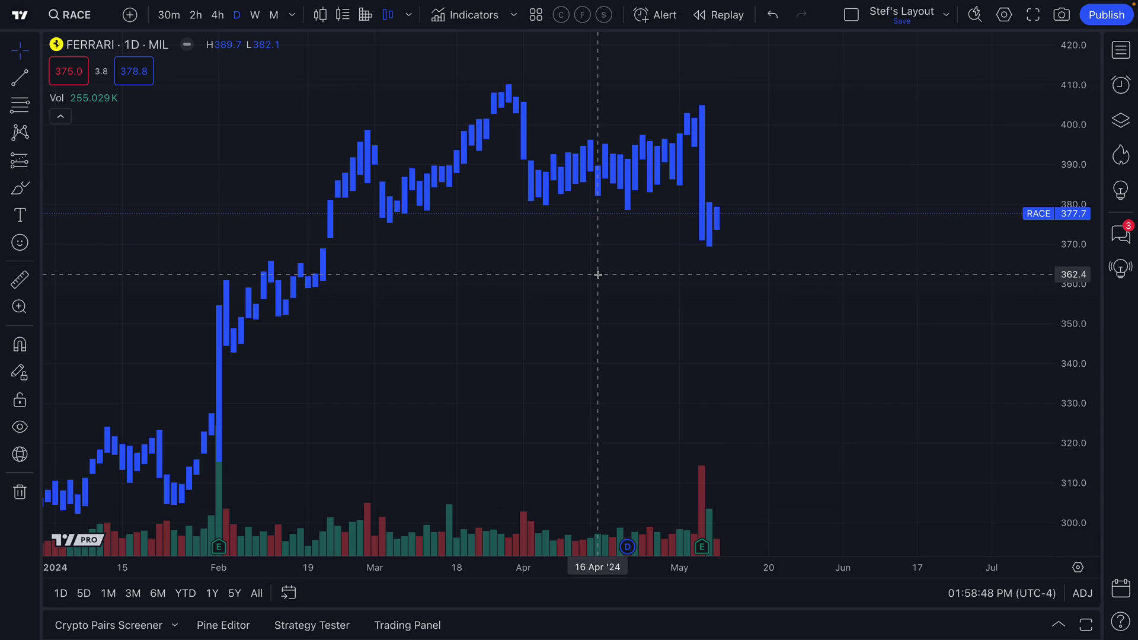
{"action": "left_click", "coordinate": [701, 108]}
{"action": "left_click", "coordinate": [650, 267]}
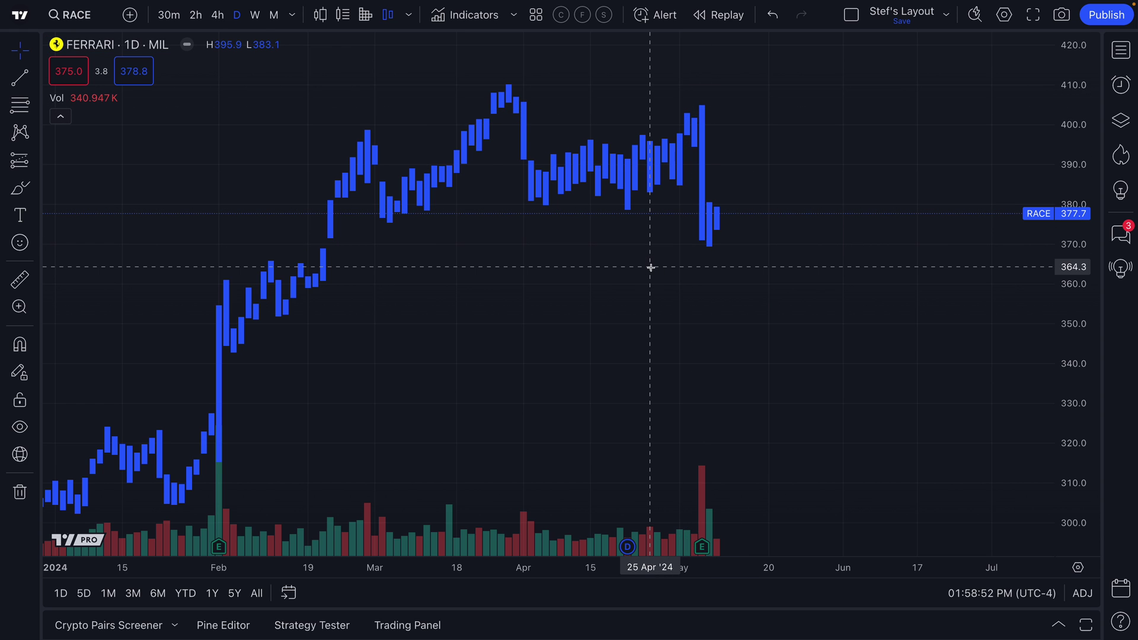
Zoom out across the high-low chart and bring back the chart style list.
{"action": "scroll", "coordinate": [554, 344], "scroll_direction": "down", "scroll_amount": 5}
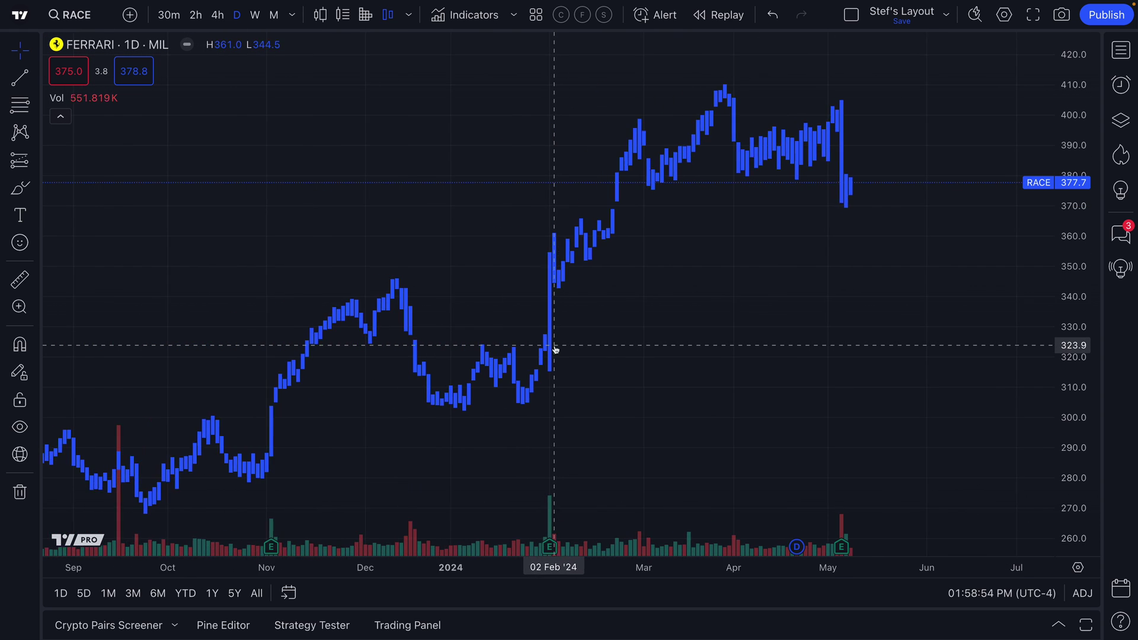
{"action": "scroll", "coordinate": [554, 346], "scroll_direction": "down", "scroll_amount": 1}
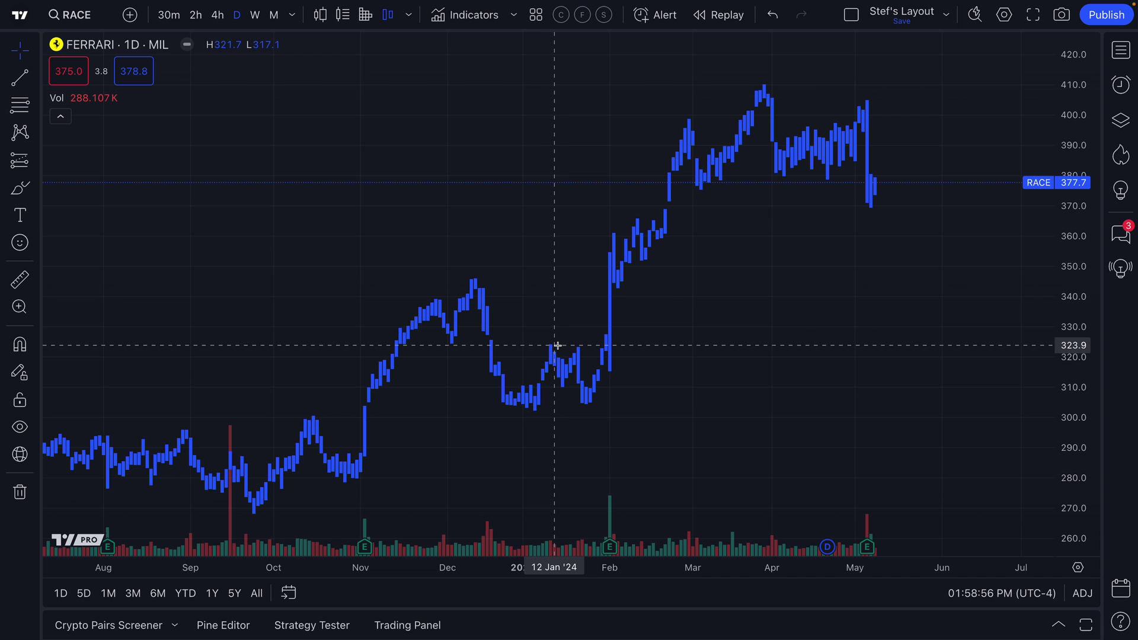
{"action": "scroll", "coordinate": [557, 341], "scroll_direction": "down", "scroll_amount": 5}
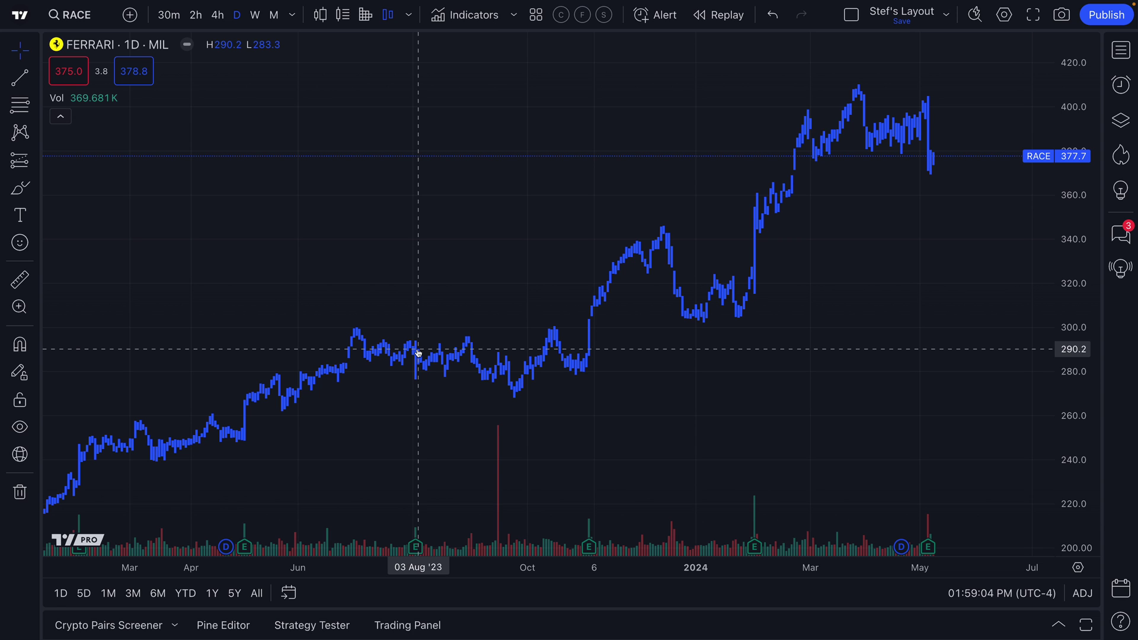
{"action": "scroll", "coordinate": [464, 296], "scroll_direction": "right", "scroll_amount": 5}
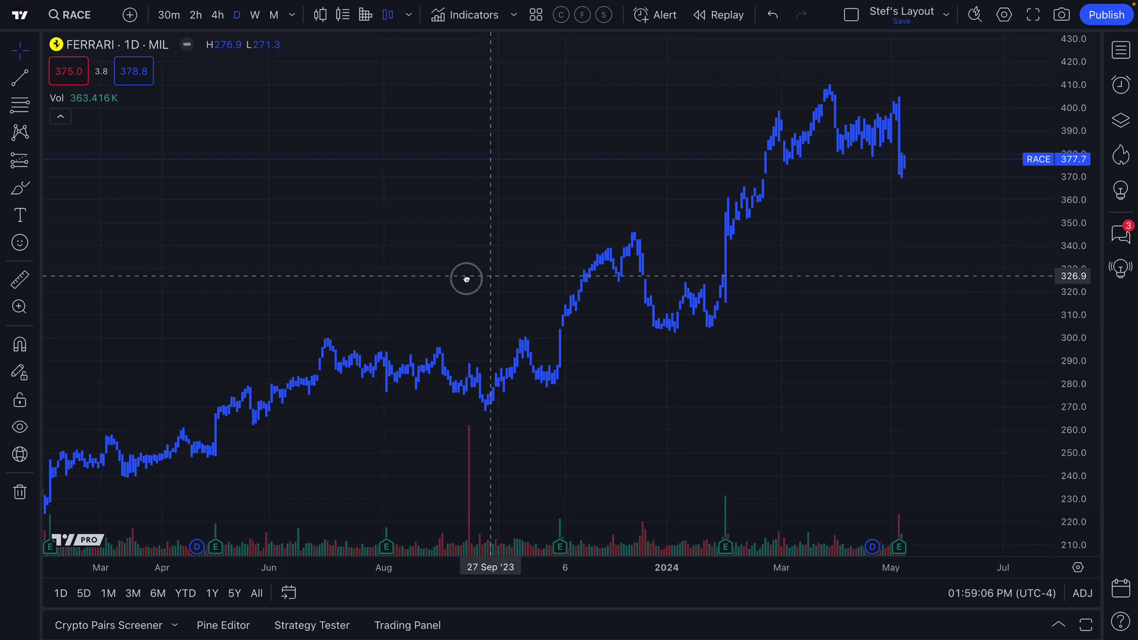
{"action": "scroll", "coordinate": [396, 278], "scroll_direction": "down", "scroll_amount": 2}
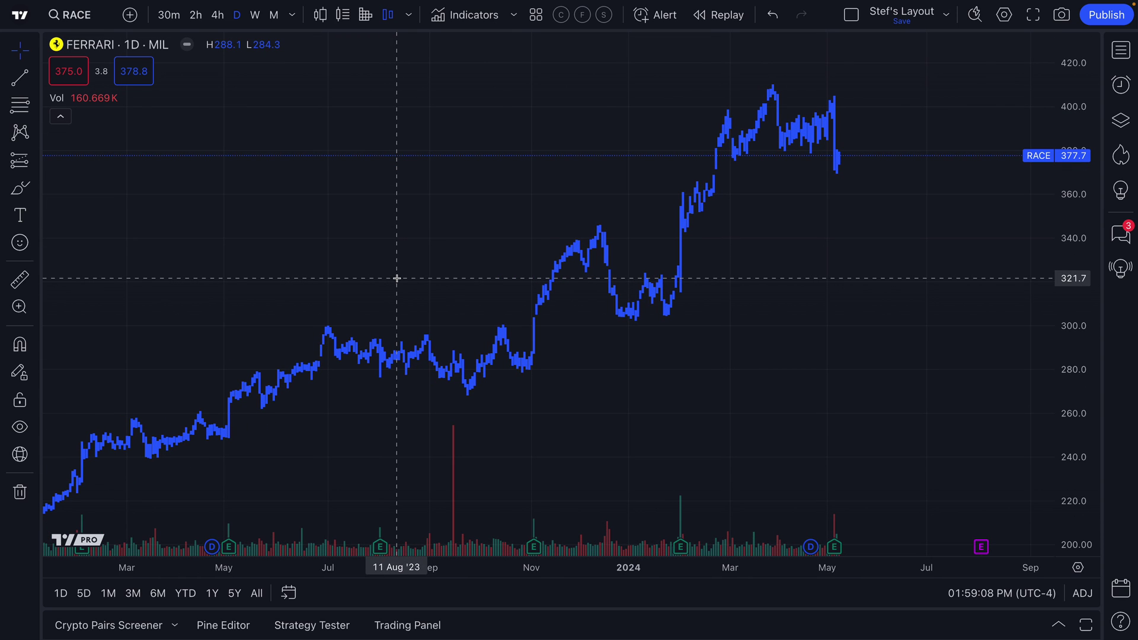
{"action": "scroll", "coordinate": [397, 124], "scroll_direction": "down", "scroll_amount": 2}
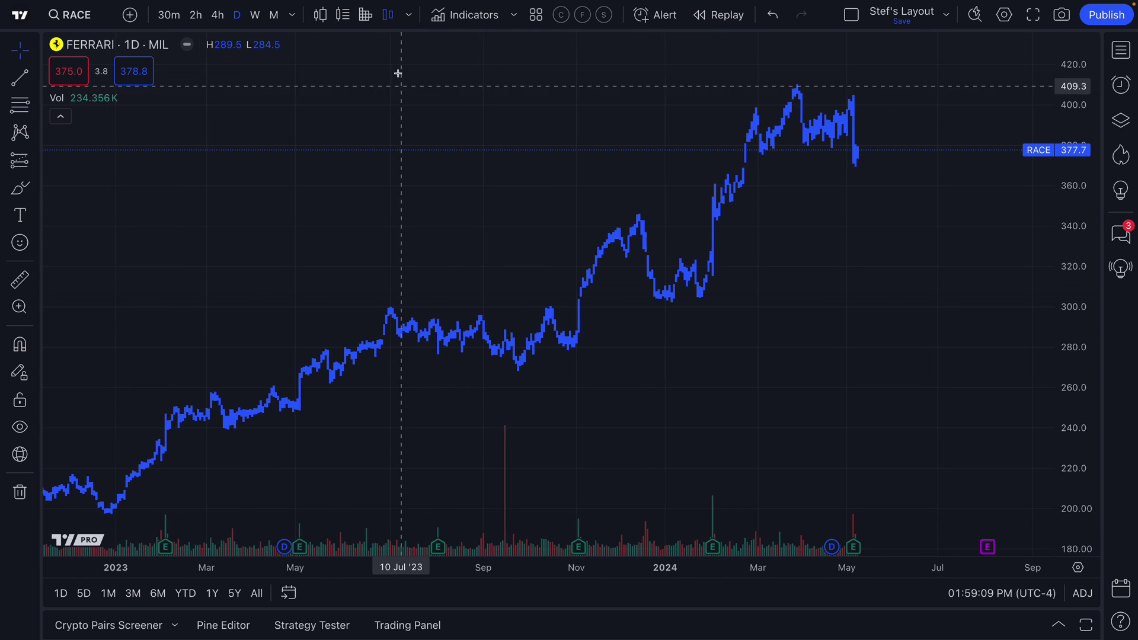
{"action": "left_click", "coordinate": [408, 15]}
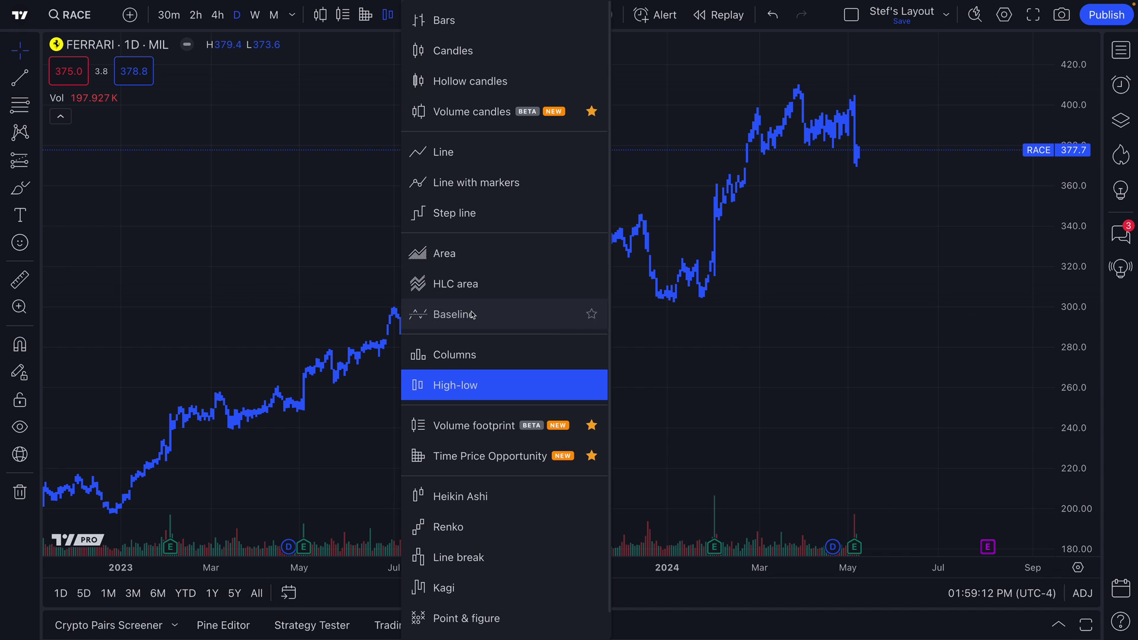
Redraw the Ferrari chart as Renko bricks and zoom in on them.
{"action": "left_click", "coordinate": [488, 526]}
{"action": "scroll", "coordinate": [552, 339], "scroll_direction": "up", "scroll_amount": 10}
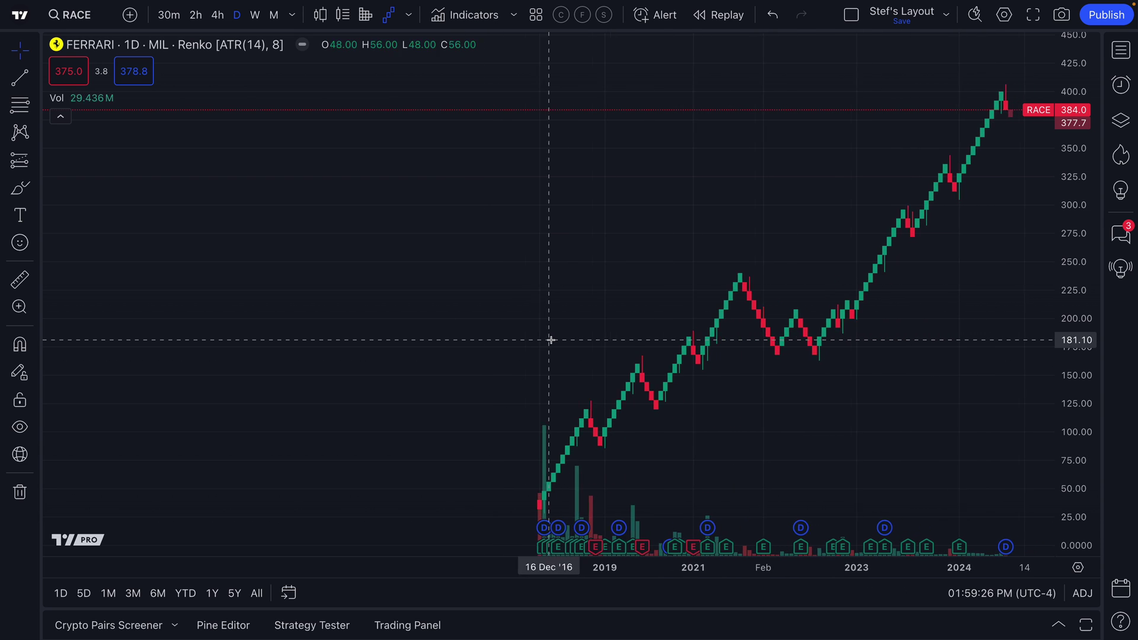
{"action": "scroll", "coordinate": [551, 340], "scroll_direction": "up", "scroll_amount": 5}
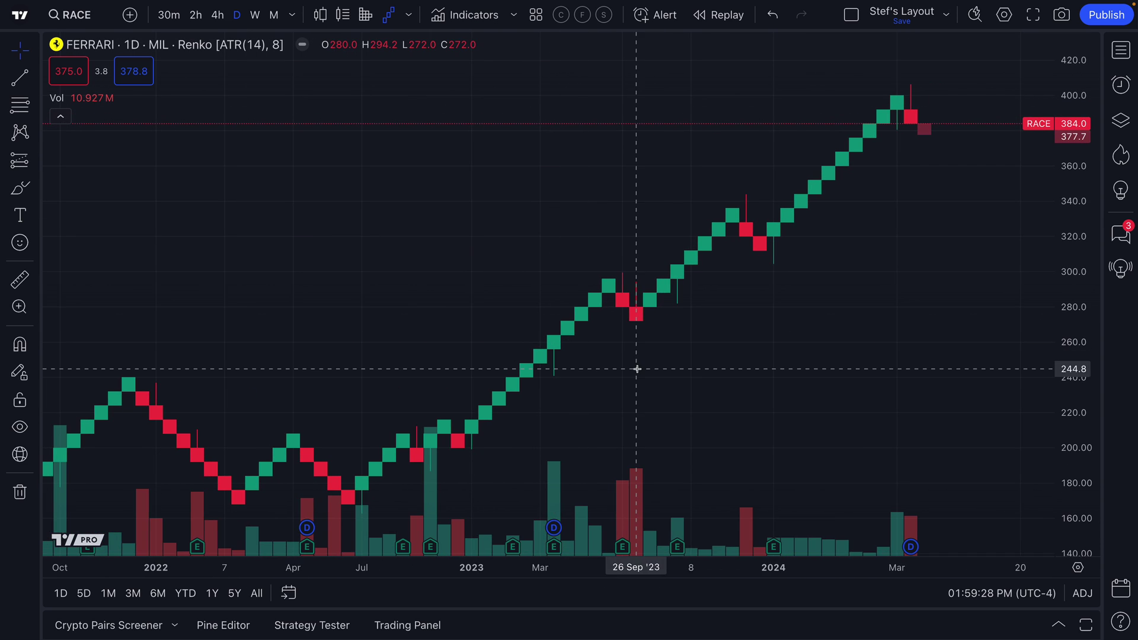
{"action": "scroll", "coordinate": [524, 383], "scroll_direction": "up", "scroll_amount": 2}
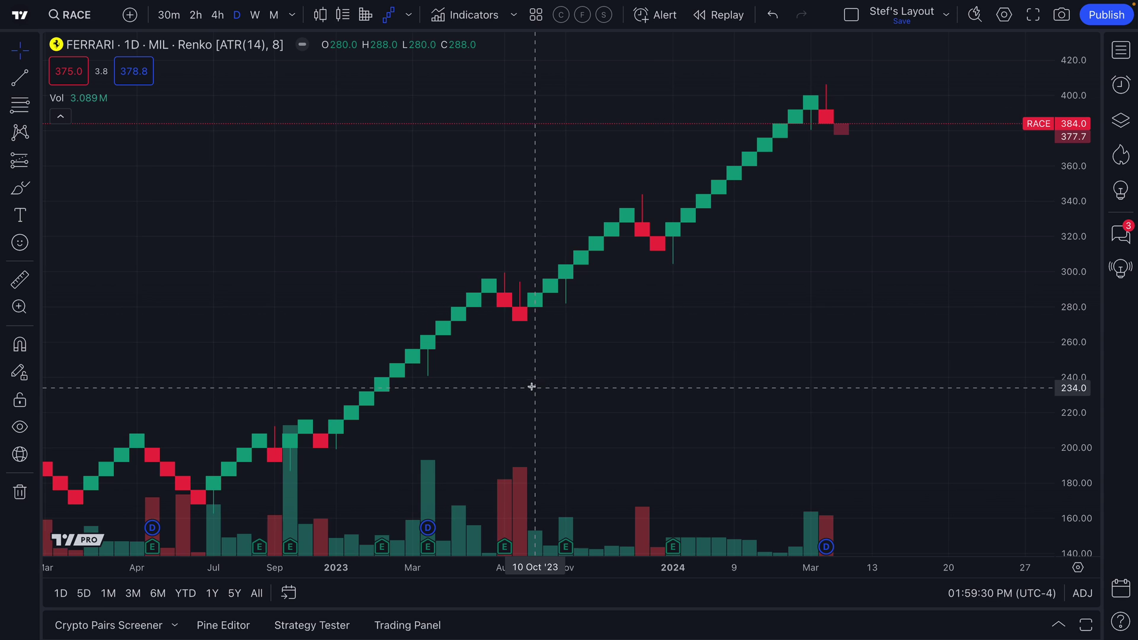
{"action": "scroll", "coordinate": [646, 272], "scroll_direction": "down", "scroll_amount": 1}
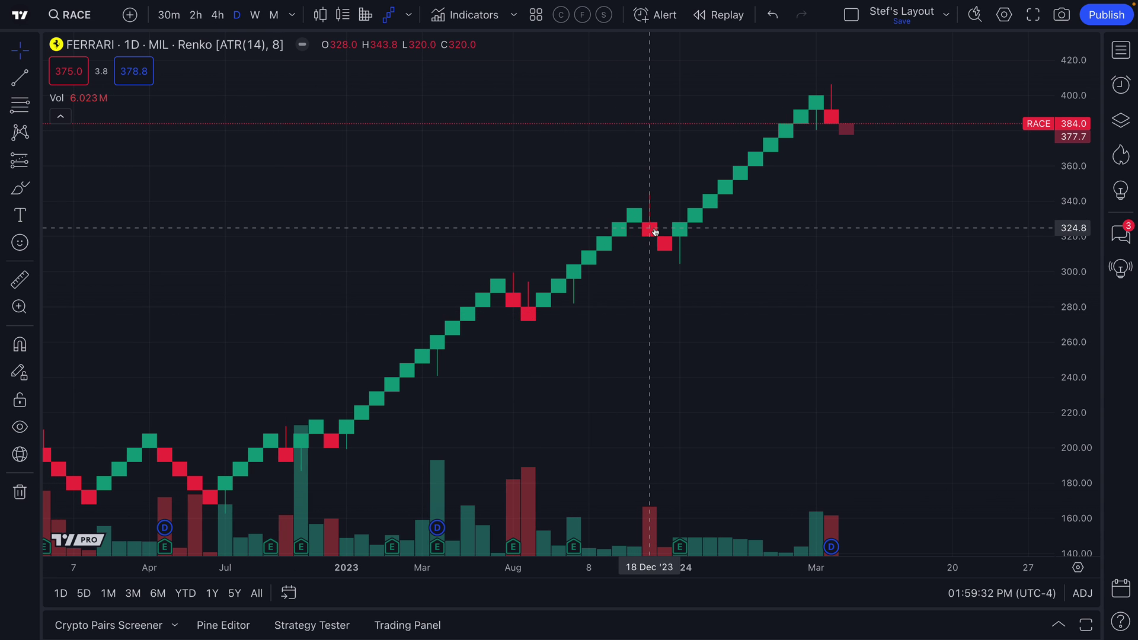
{"action": "left_click", "coordinate": [669, 234]}
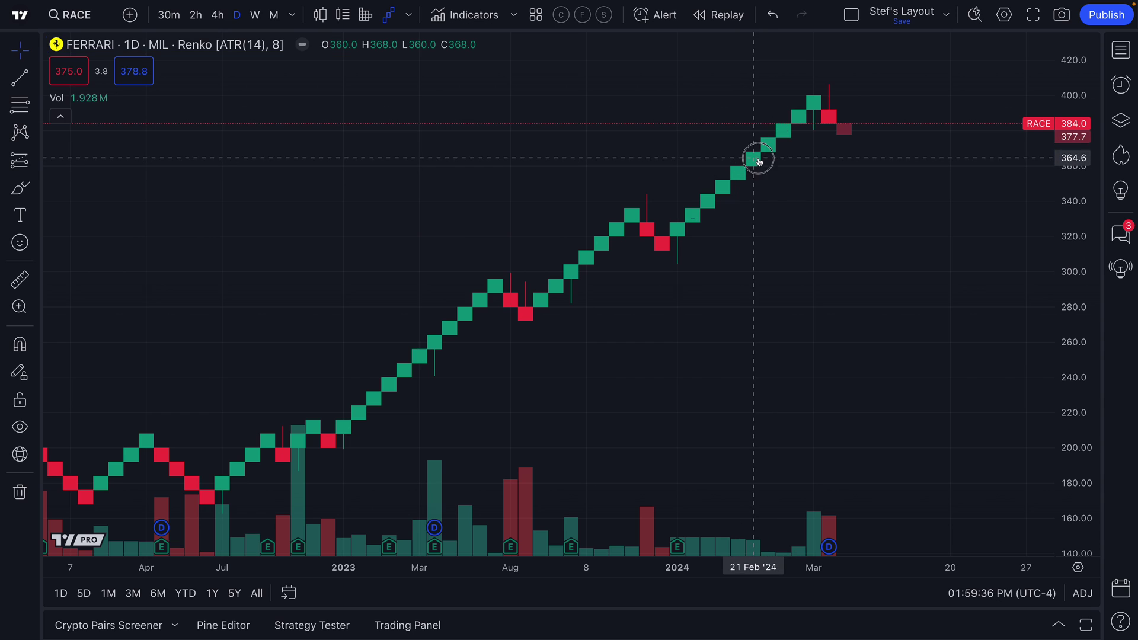
Review the chart style list without changes, keeping Renko, and move to the 30-minute interval.
{"action": "left_click", "coordinate": [408, 16]}
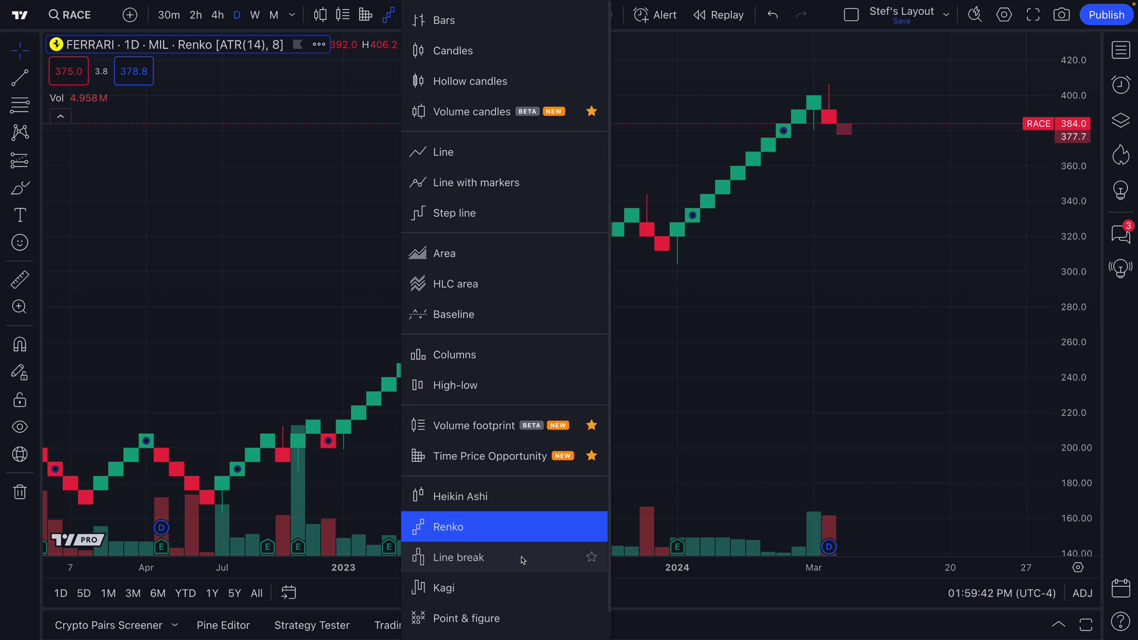
{"action": "left_click", "coordinate": [830, 237]}
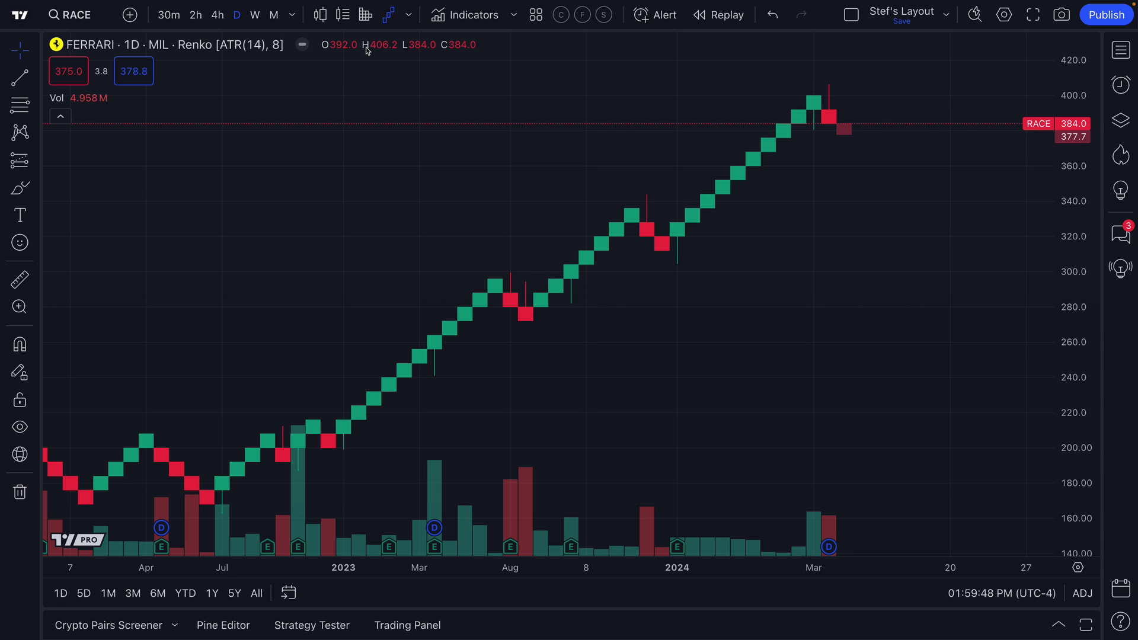
{"action": "left_click", "coordinate": [405, 21]}
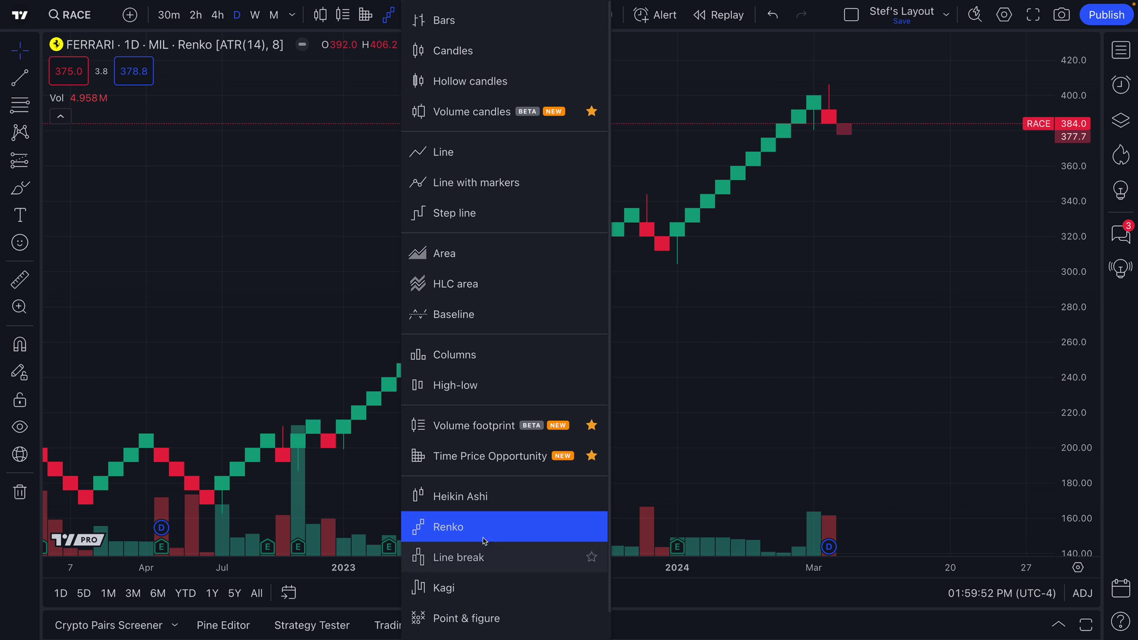
{"action": "left_click", "coordinate": [173, 23]}
Put the chart on the 30-minute interval, keeping Renko bricks, and zoom in.
{"action": "left_click", "coordinate": [173, 23]}
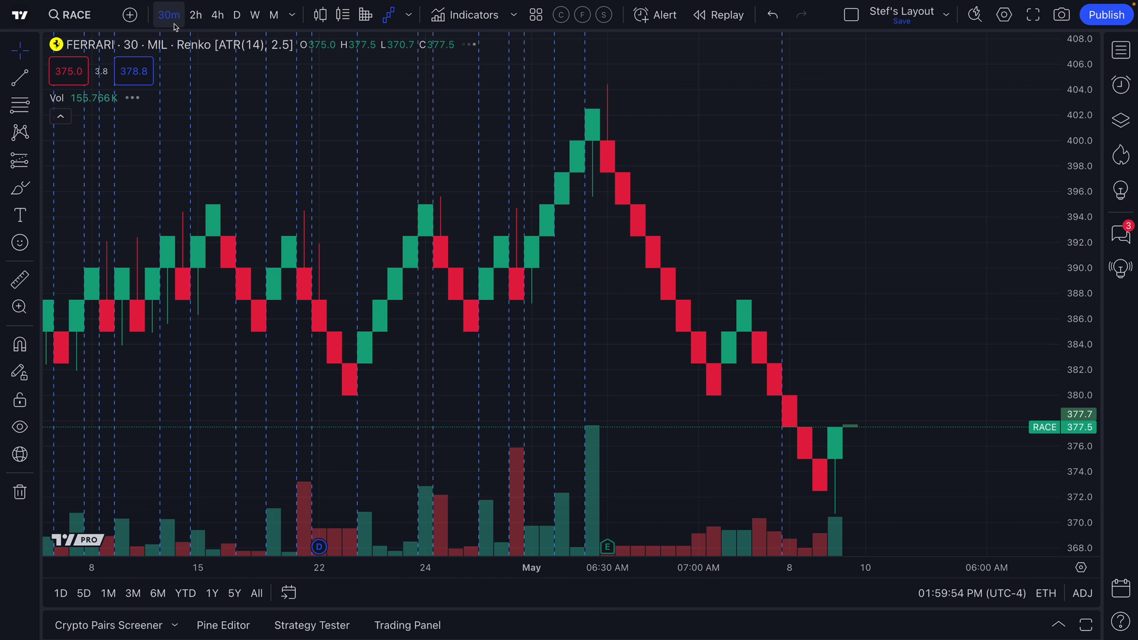
{"action": "left_click", "coordinate": [389, 15]}
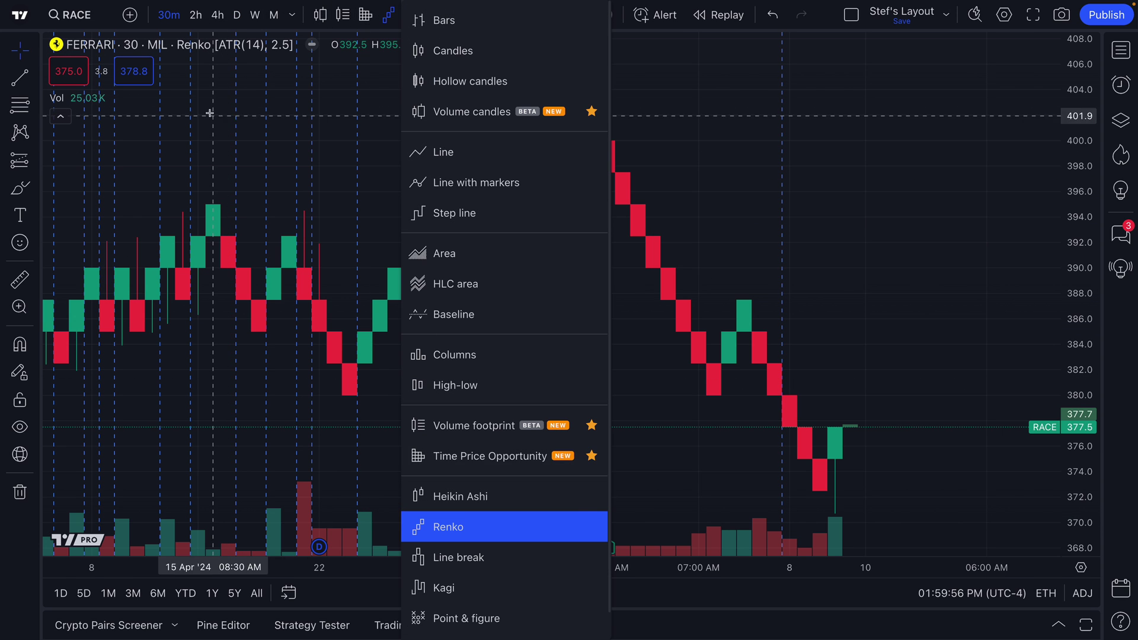
{"action": "left_click", "coordinate": [462, 515]}
{"action": "scroll", "coordinate": [473, 359], "scroll_direction": "up", "scroll_amount": 6}
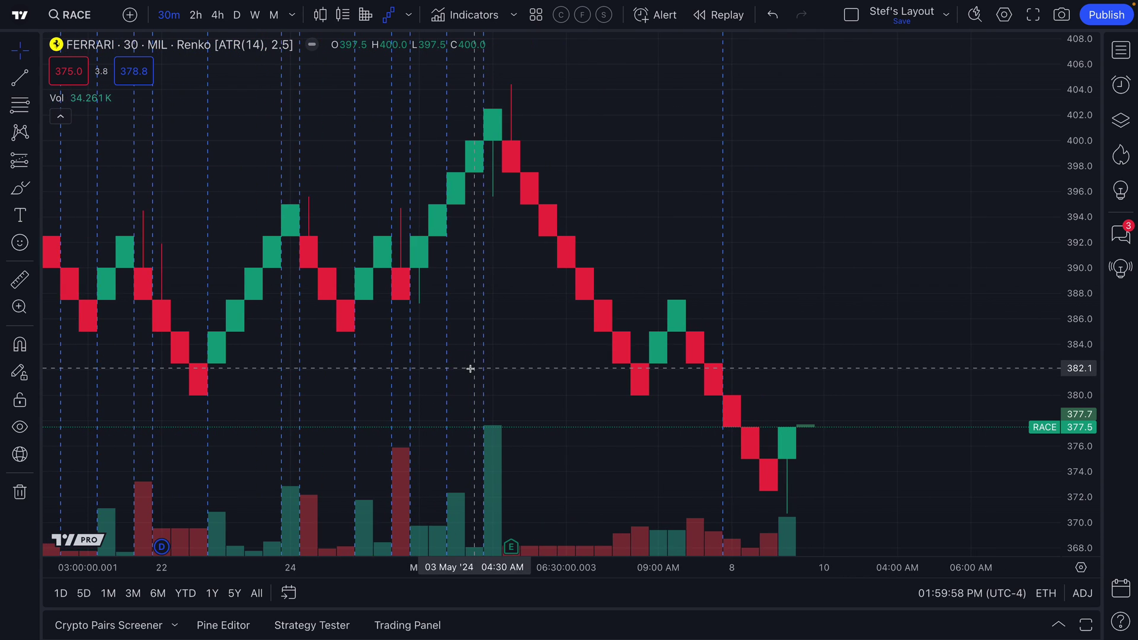
{"action": "scroll", "coordinate": [620, 377], "scroll_direction": "up", "scroll_amount": 4}
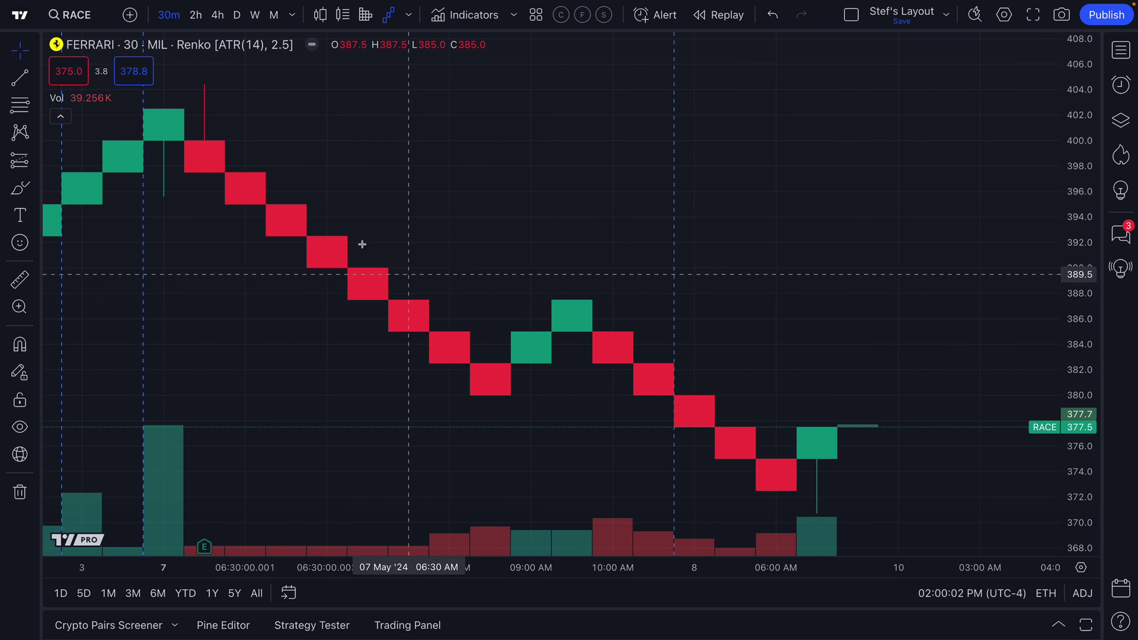
Change the chart style to Point & figure on the 2-hour timeframe.
{"action": "left_click", "coordinate": [408, 15]}
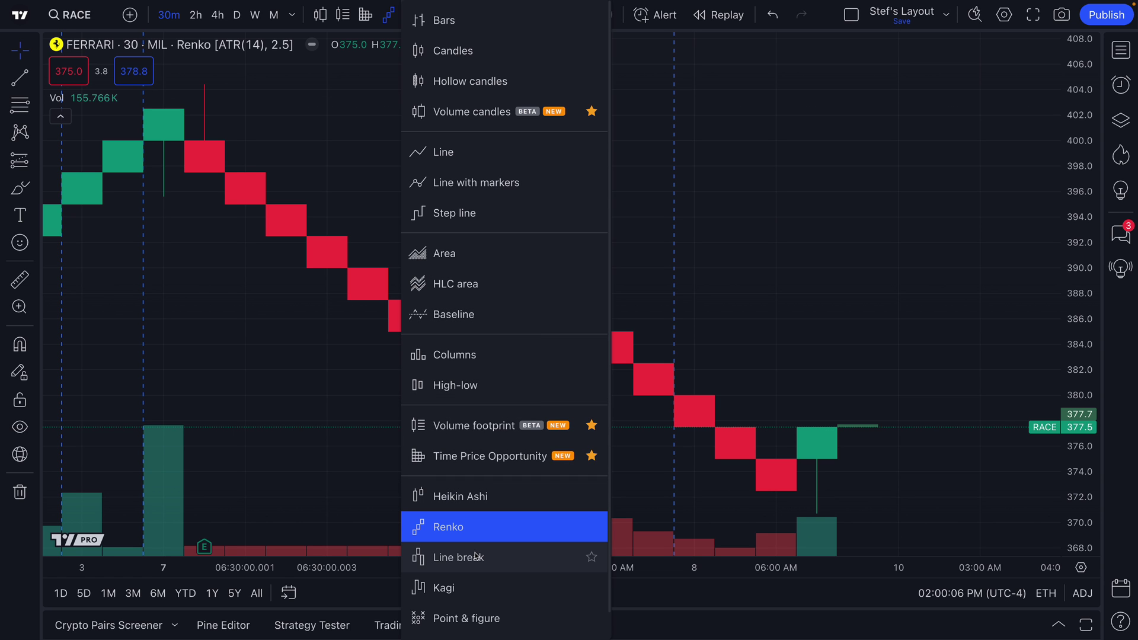
{"action": "left_click", "coordinate": [474, 619]}
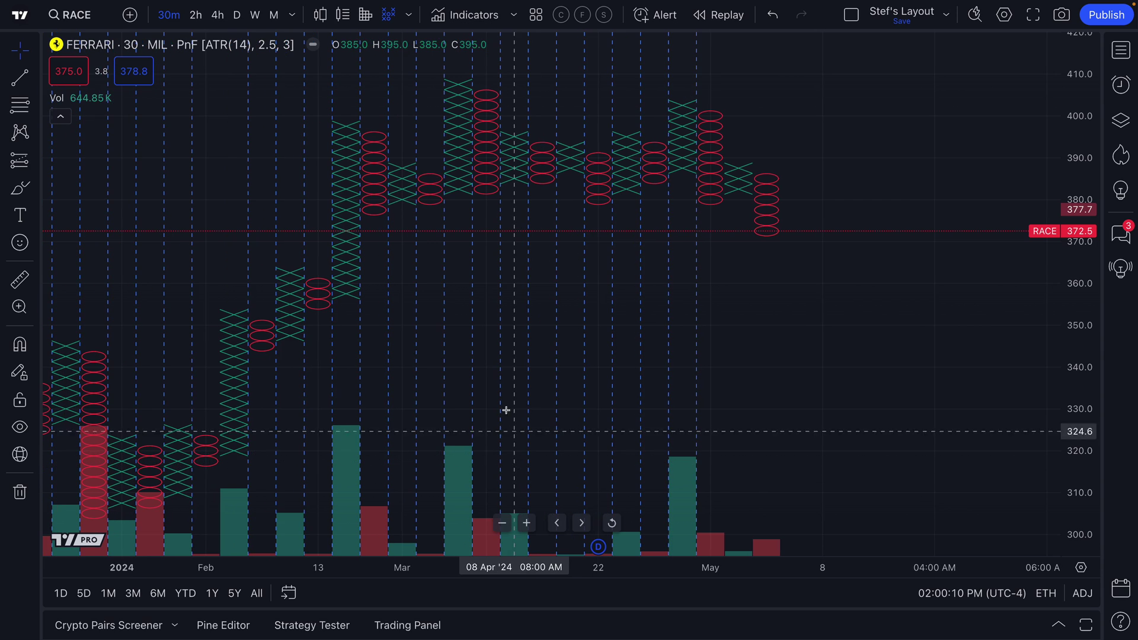
{"action": "left_click", "coordinate": [190, 22]}
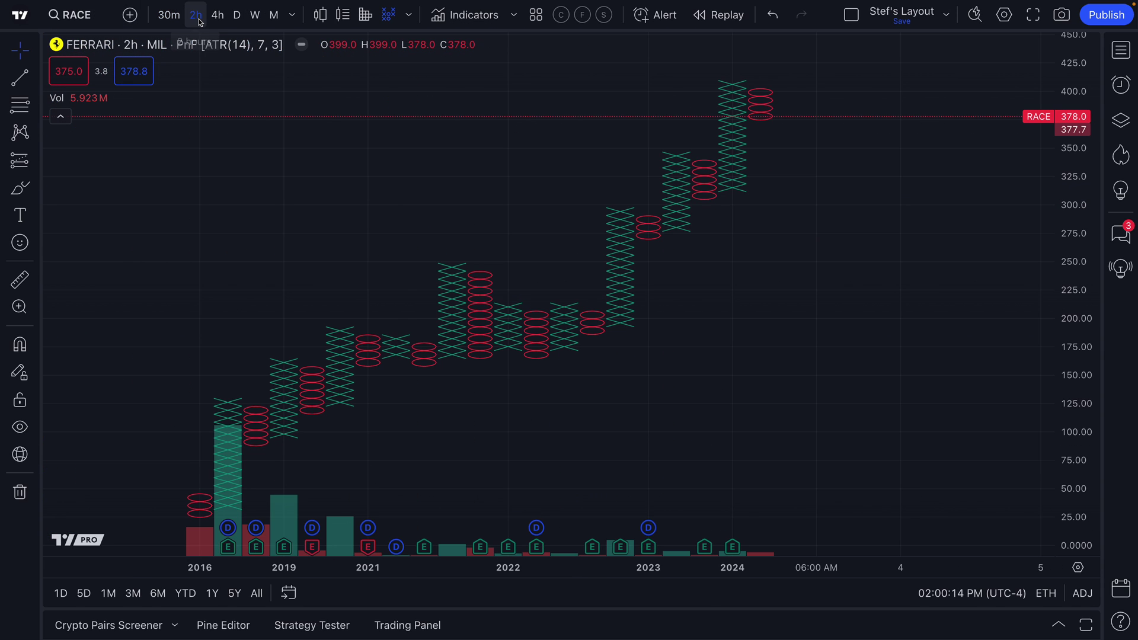
Return the 2-hour Ferrari chart to candles, limited to regular trading hours, panned to earlier April.
{"action": "left_click", "coordinate": [406, 21]}
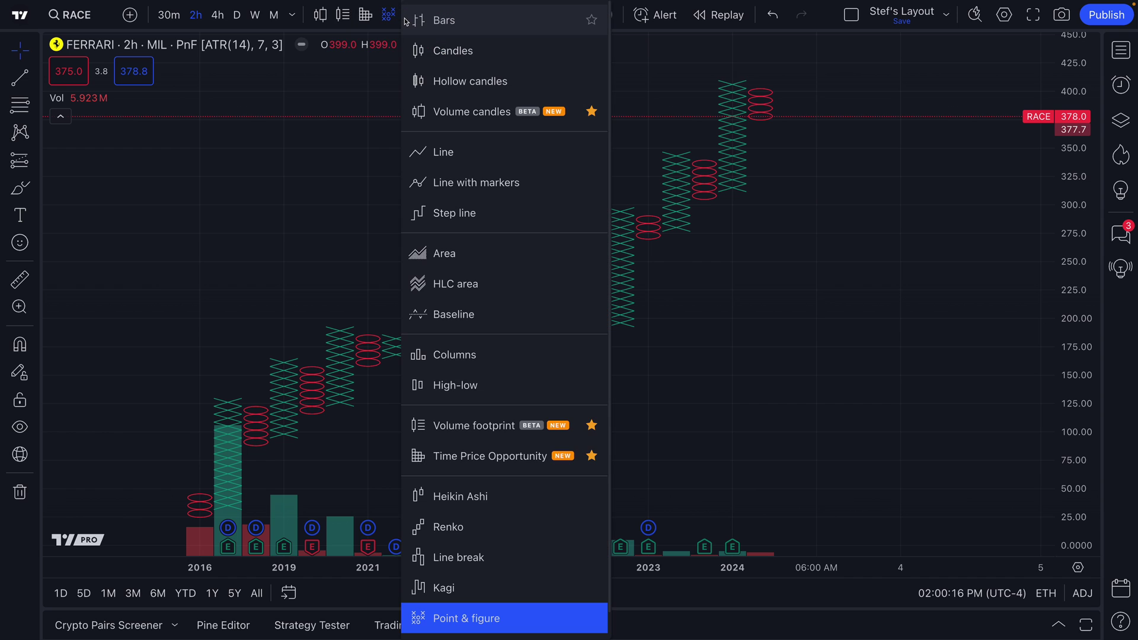
{"action": "left_click", "coordinate": [450, 50]}
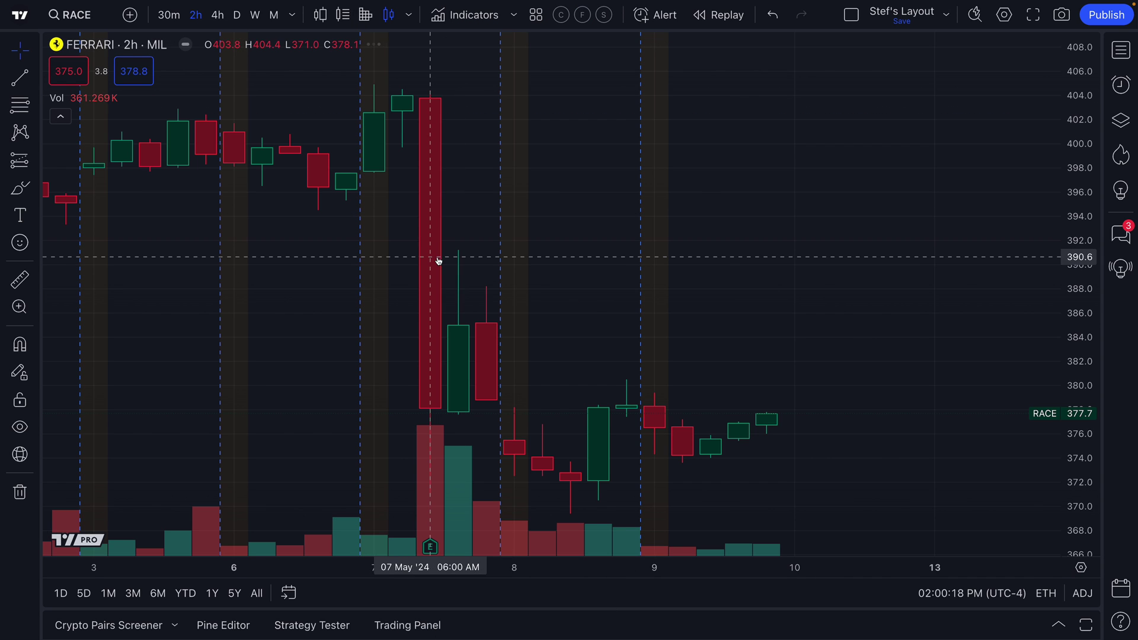
{"action": "scroll", "coordinate": [440, 268], "scroll_direction": "down", "scroll_amount": 5}
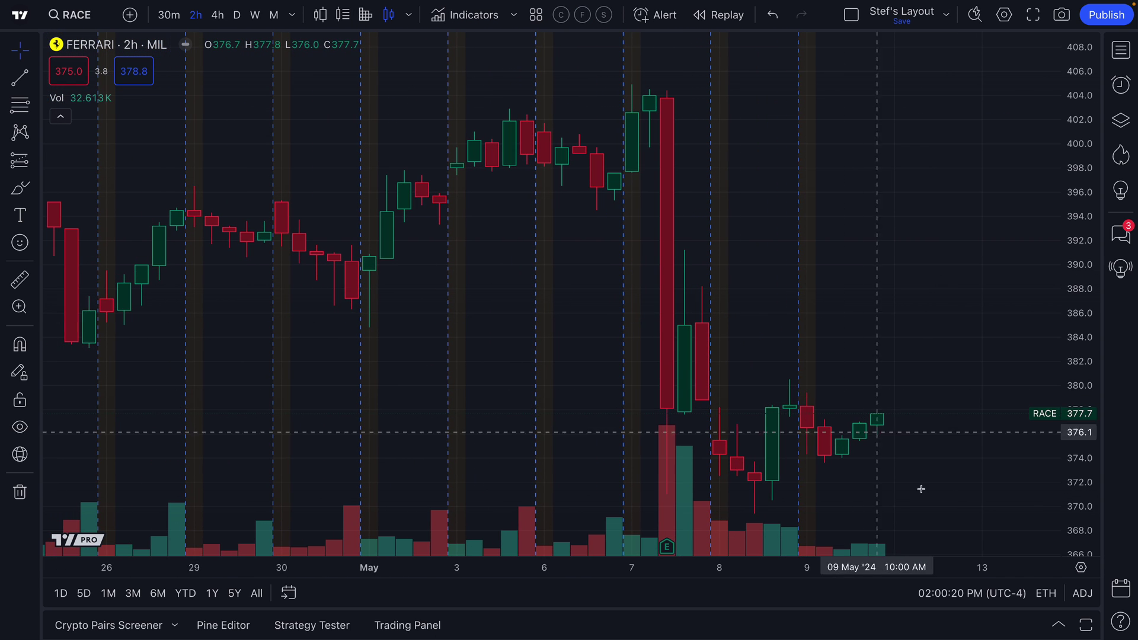
{"action": "left_click", "coordinate": [1048, 594]}
{"action": "left_click", "coordinate": [1049, 535]}
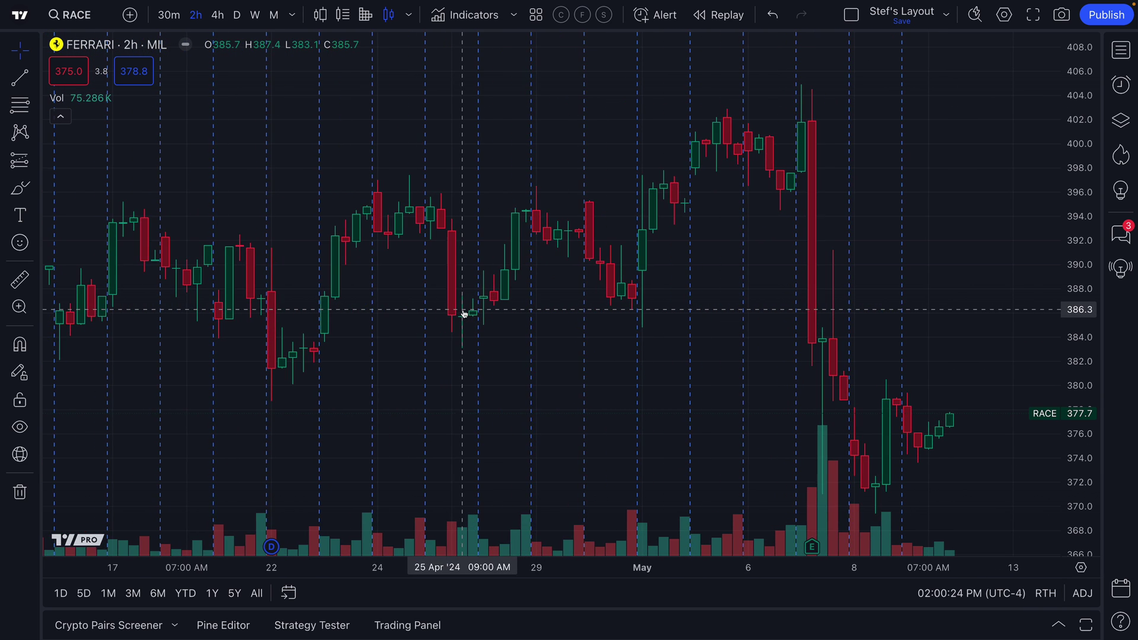
{"action": "left_click_drag", "start_coordinate": [462, 309], "coordinate": [571, 308]}
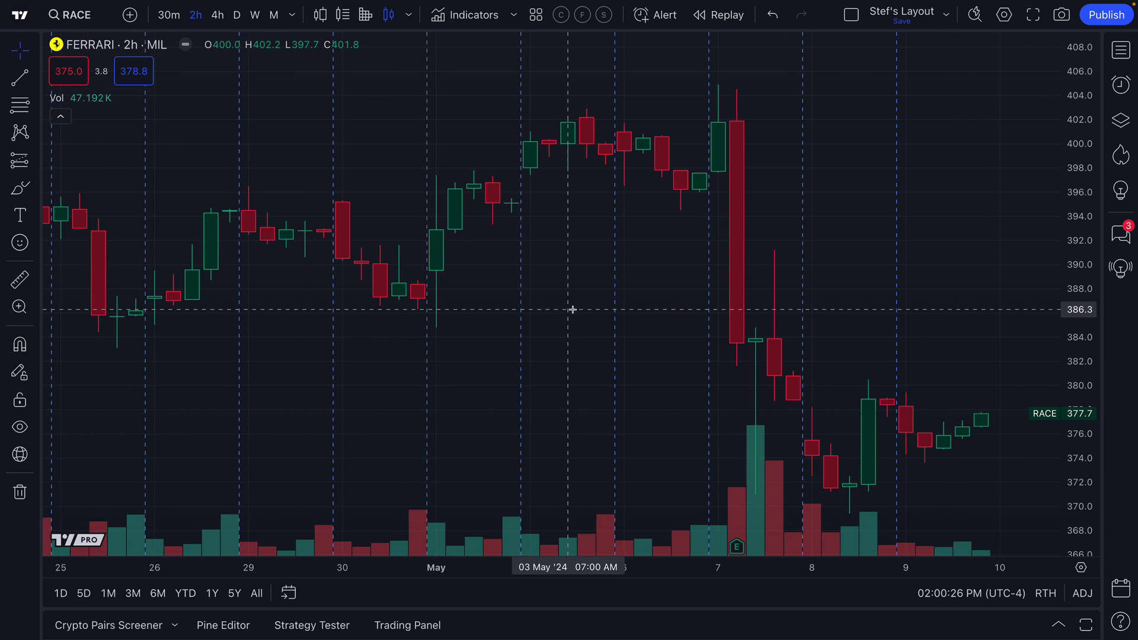
Switch the chart to the daily timeframe and pan toward recent bars.
{"action": "left_click", "coordinate": [233, 15]}
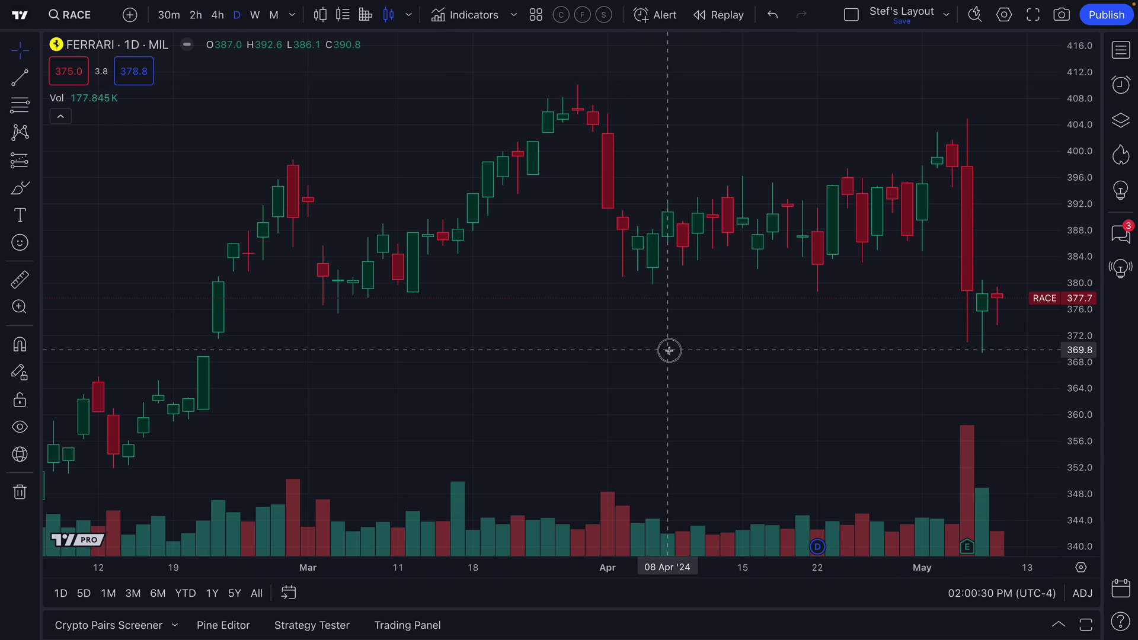
{"action": "left_click_drag", "start_coordinate": [668, 348], "coordinate": [582, 292]}
{"action": "double_click", "coordinate": [581, 277]}
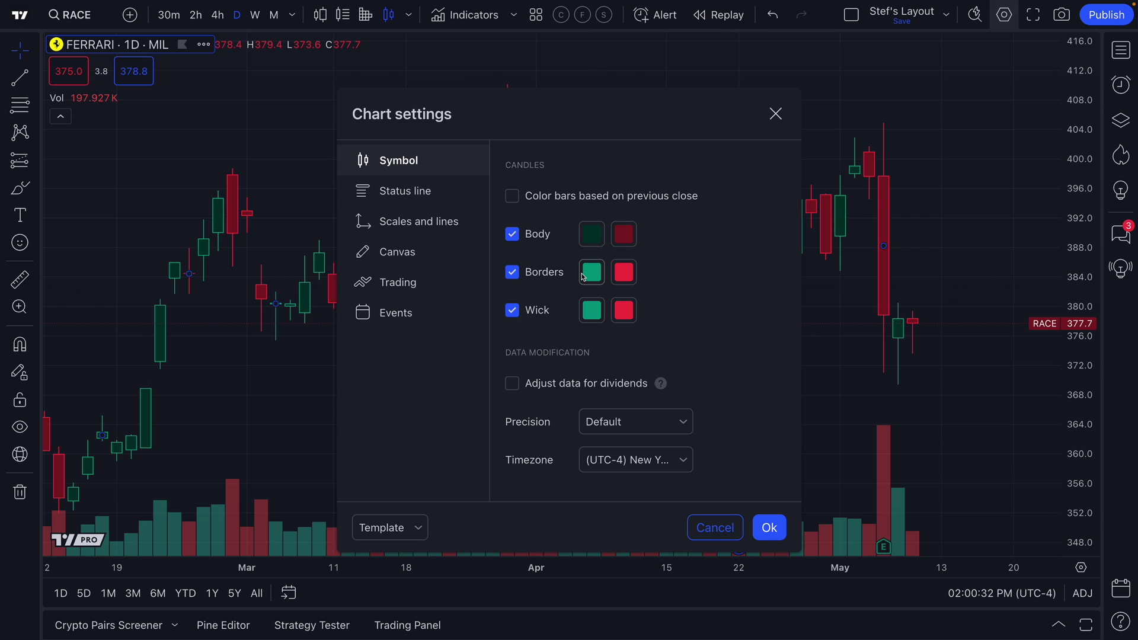
{"action": "left_click", "coordinate": [776, 114]}
Look over the chart-type list, interval list and custom interval form, closing each unchanged.
{"action": "left_click", "coordinate": [409, 14]}
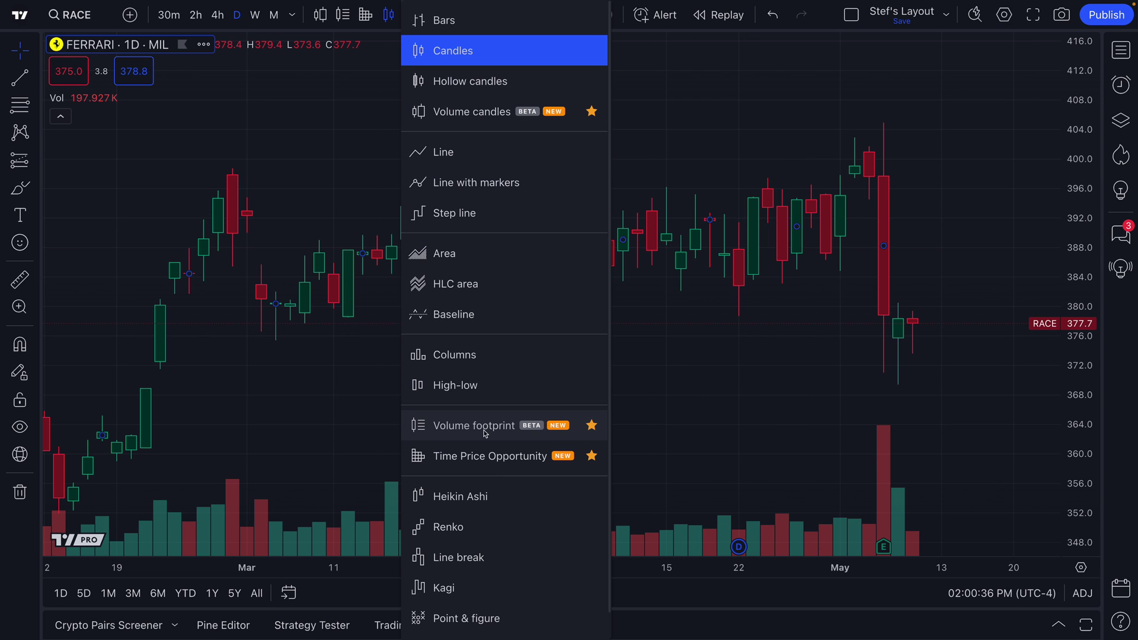
{"action": "left_click", "coordinate": [331, 181]}
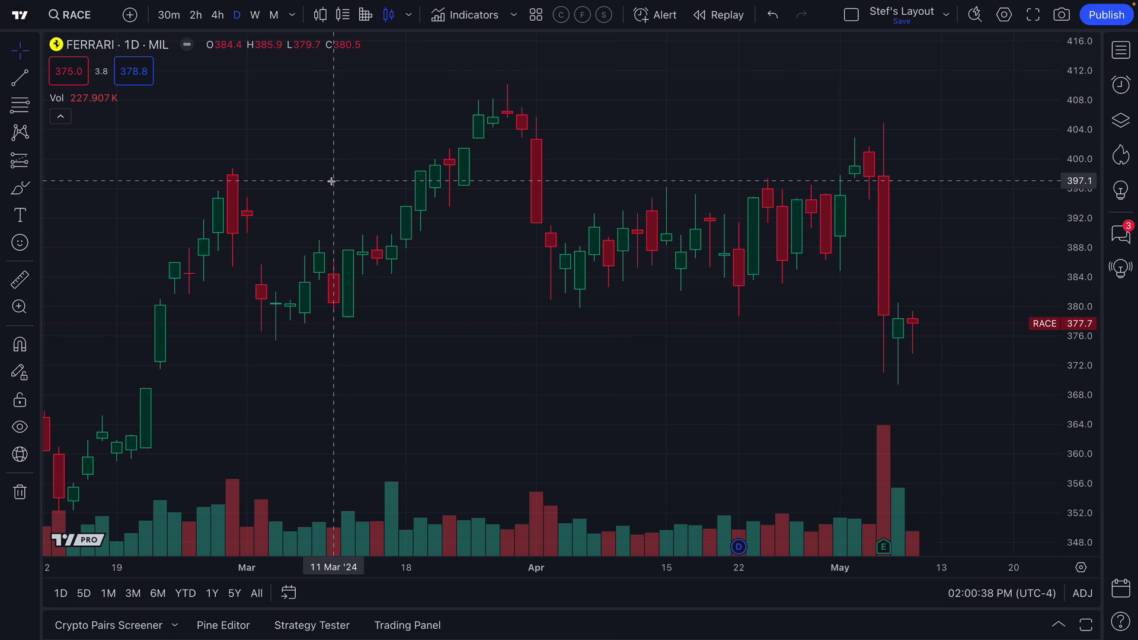
{"action": "left_click", "coordinate": [292, 16]}
{"action": "left_click", "coordinate": [323, 20]}
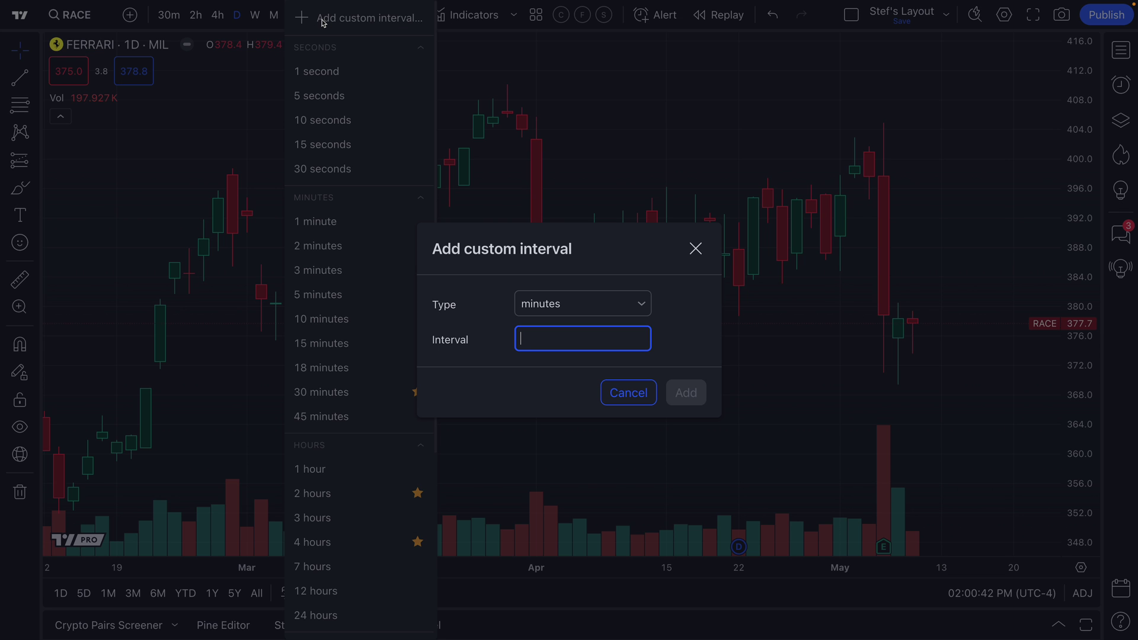
{"action": "left_click", "coordinate": [695, 249]}
{"action": "left_click", "coordinate": [246, 76]}
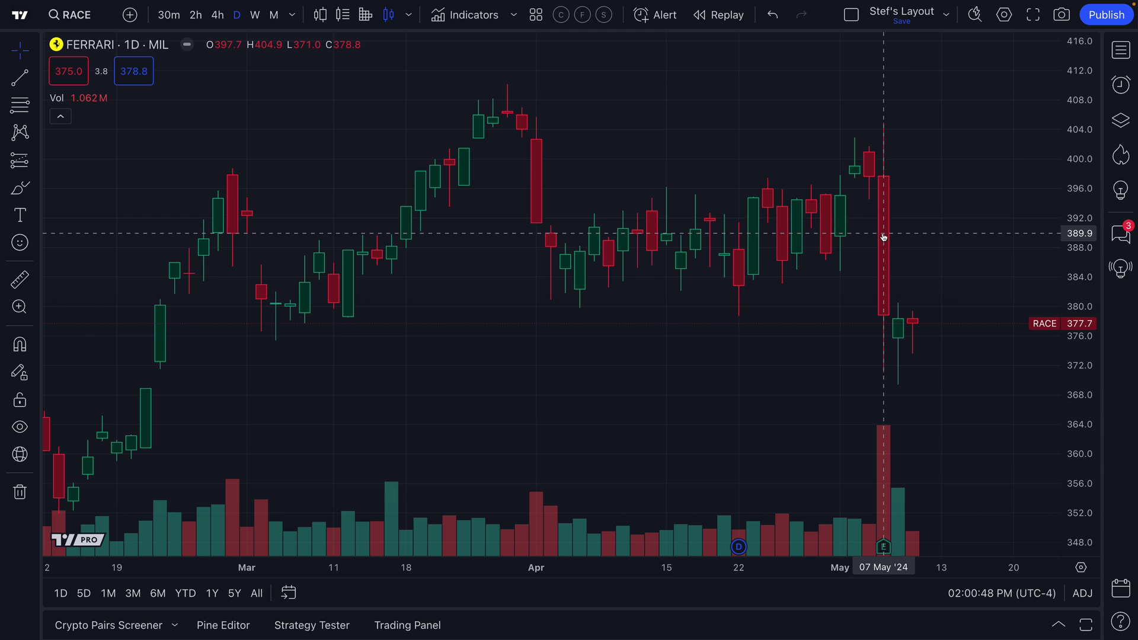
{"action": "left_click", "coordinate": [409, 15]}
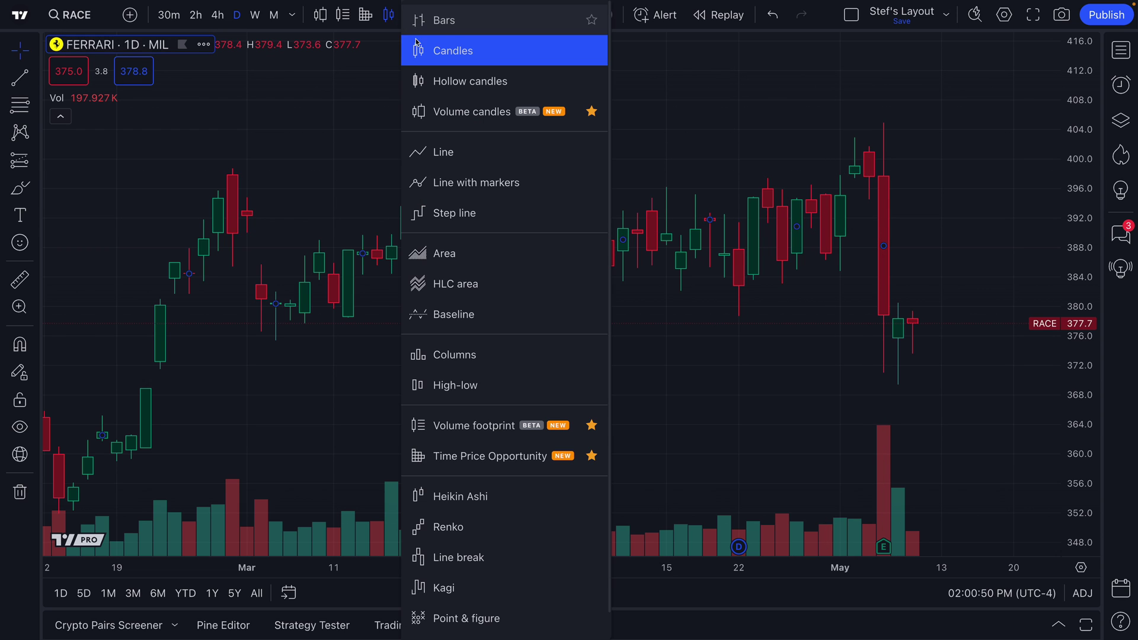
{"action": "left_click", "coordinate": [439, 52]}
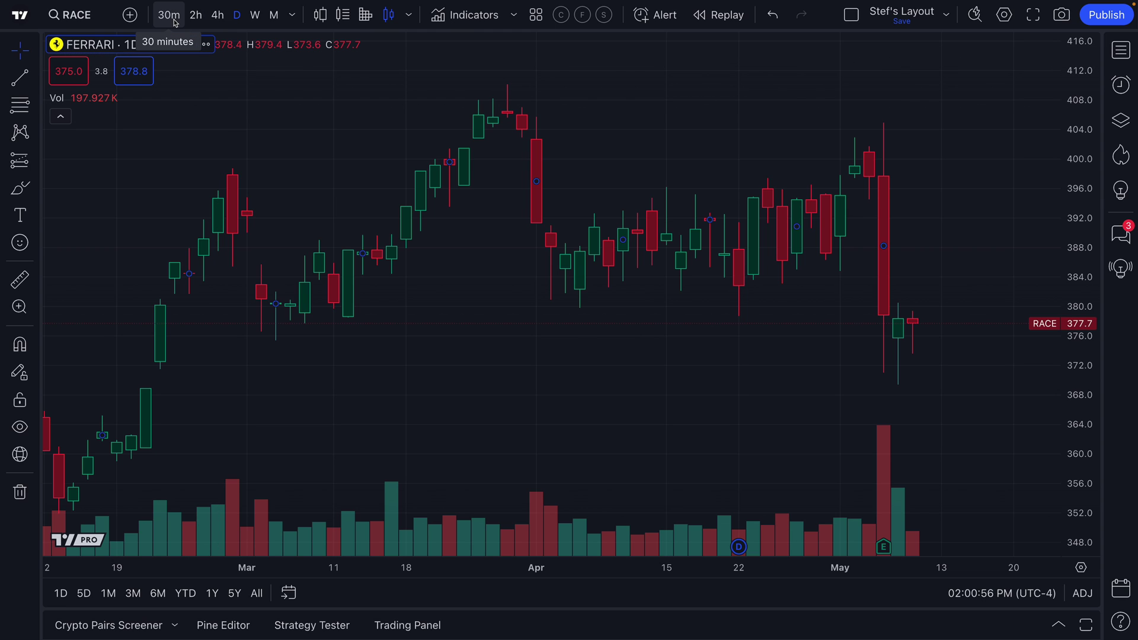
Try the Add custom interval form's unit choices, then cancel it unchanged.
{"action": "left_click", "coordinate": [293, 21]}
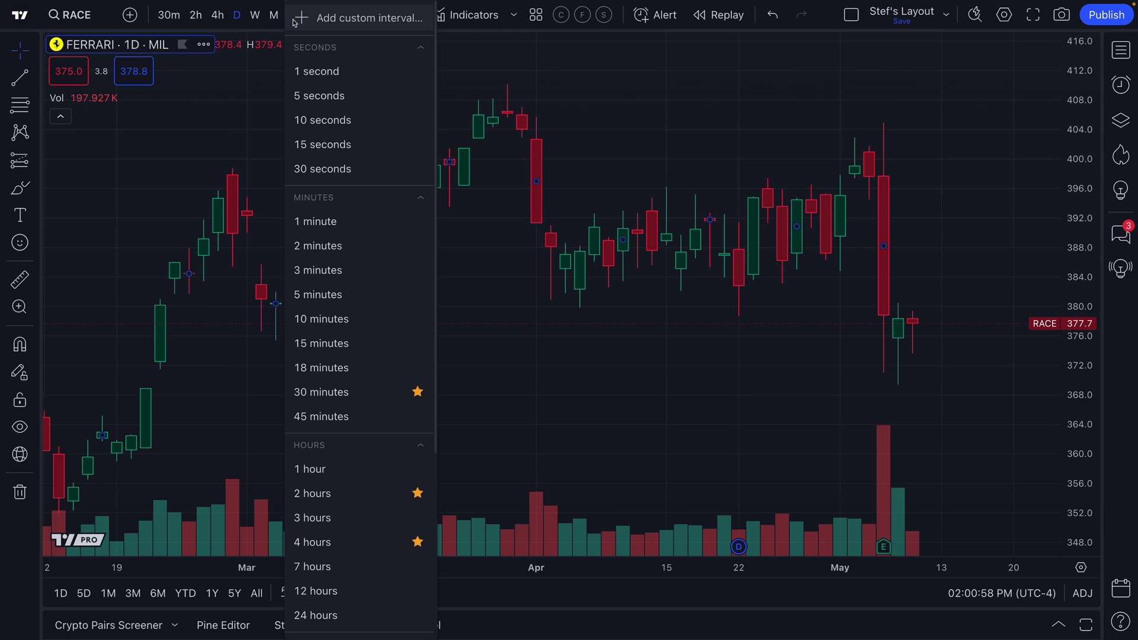
{"action": "left_click", "coordinate": [332, 19]}
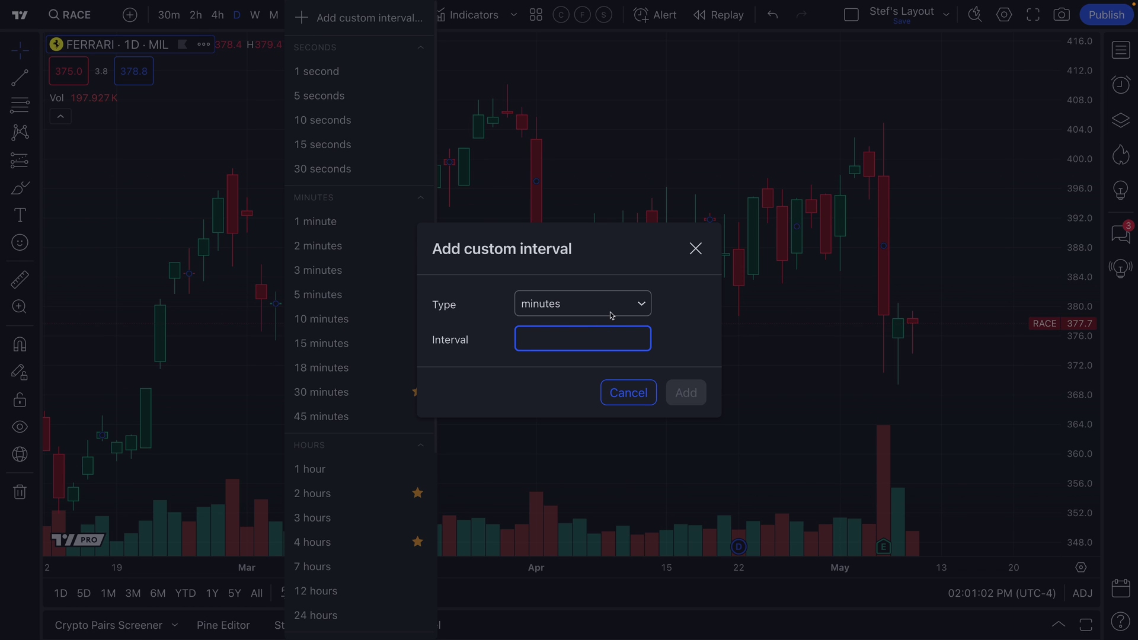
{"action": "left_click", "coordinate": [574, 307]}
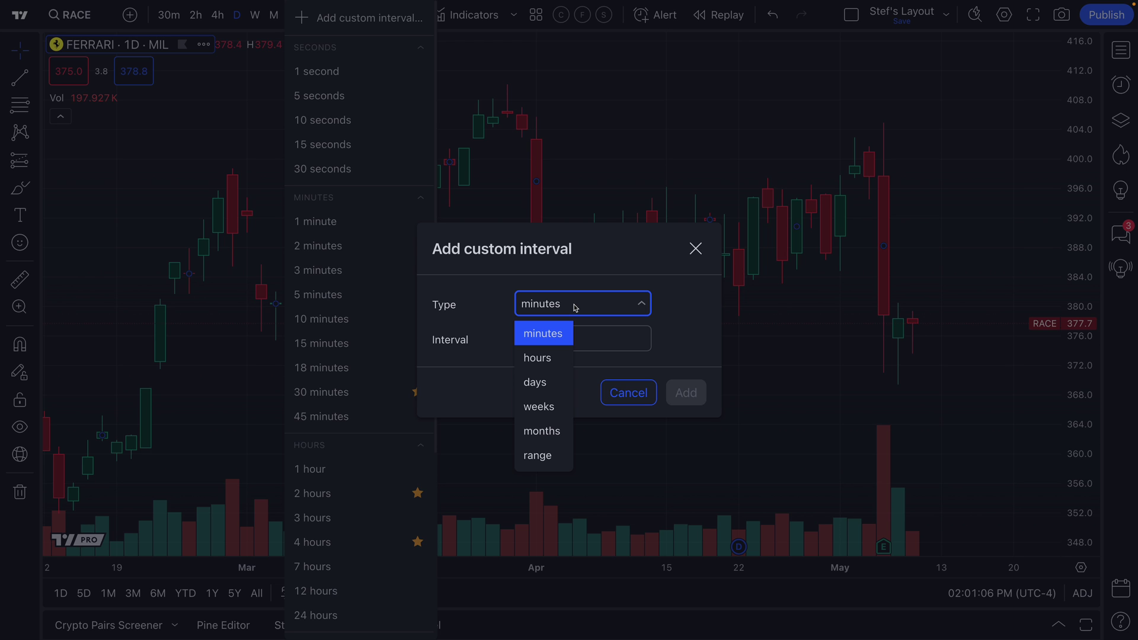
{"action": "left_click", "coordinate": [695, 249]}
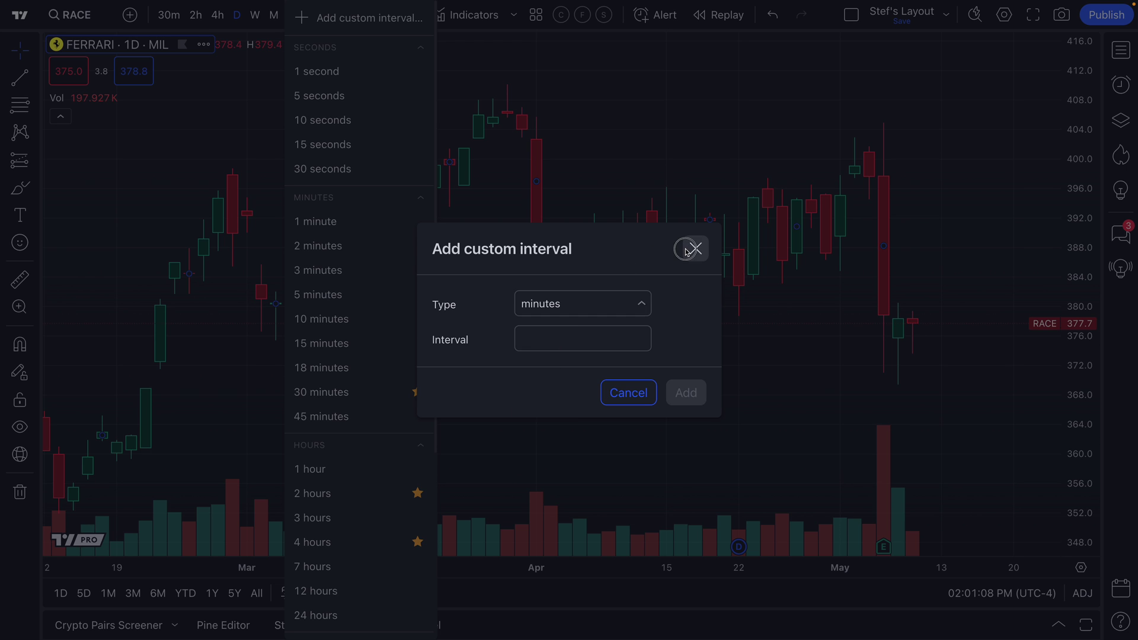
{"action": "left_click", "coordinate": [695, 249]}
{"action": "left_click", "coordinate": [884, 190]}
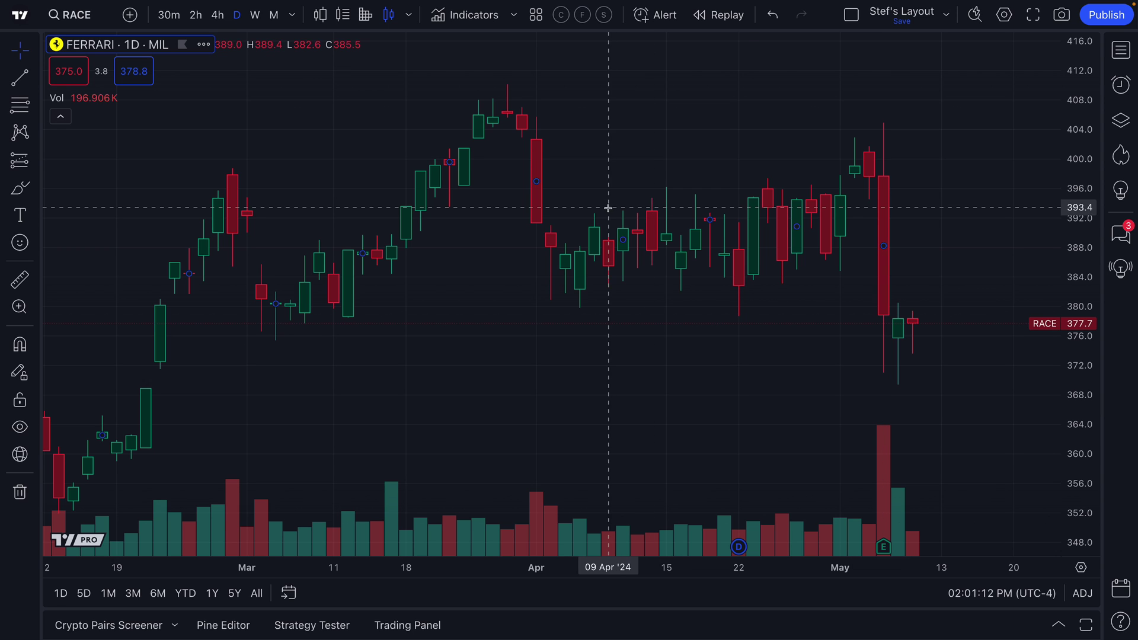
Start a new custom interval with its unit set to hours.
{"action": "left_click", "coordinate": [292, 14]}
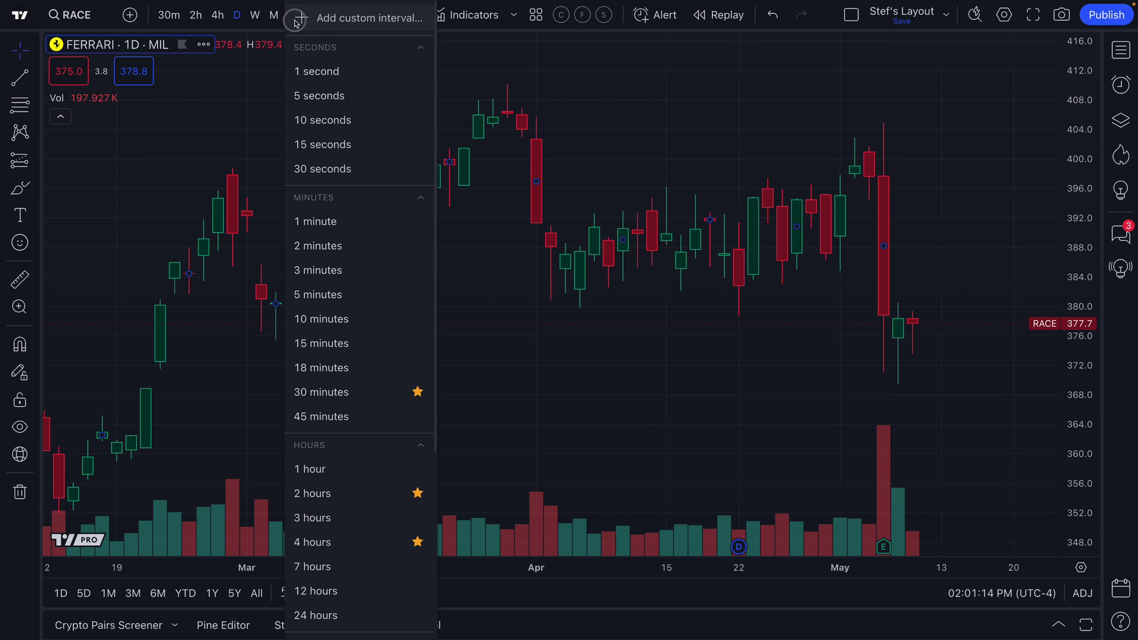
{"action": "left_click", "coordinate": [297, 20]}
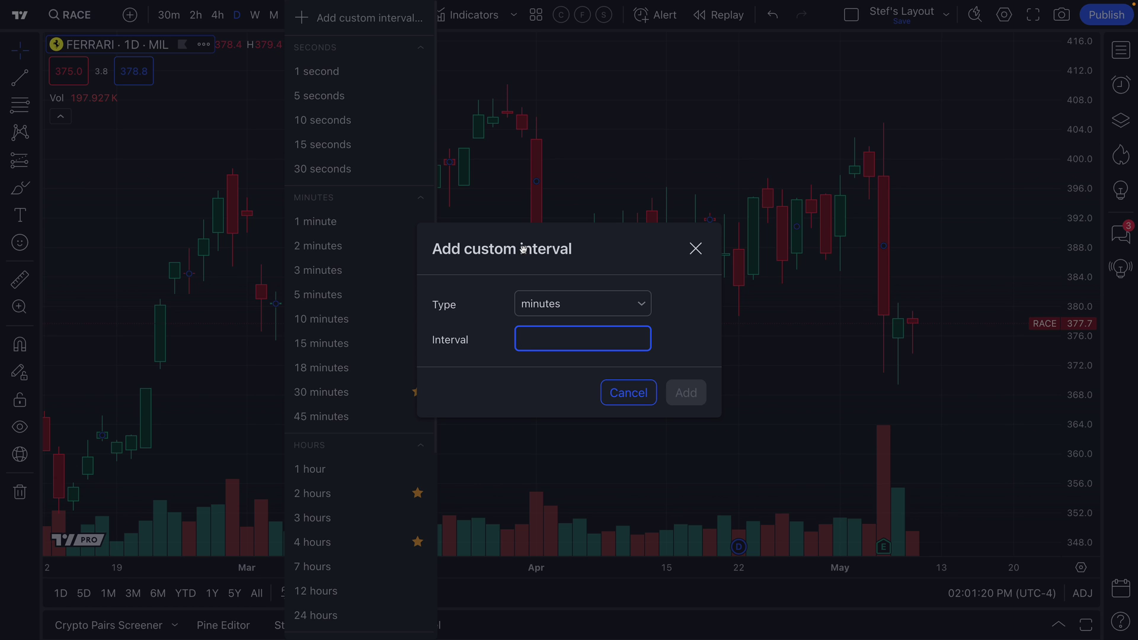
{"action": "left_click", "coordinate": [557, 312]}
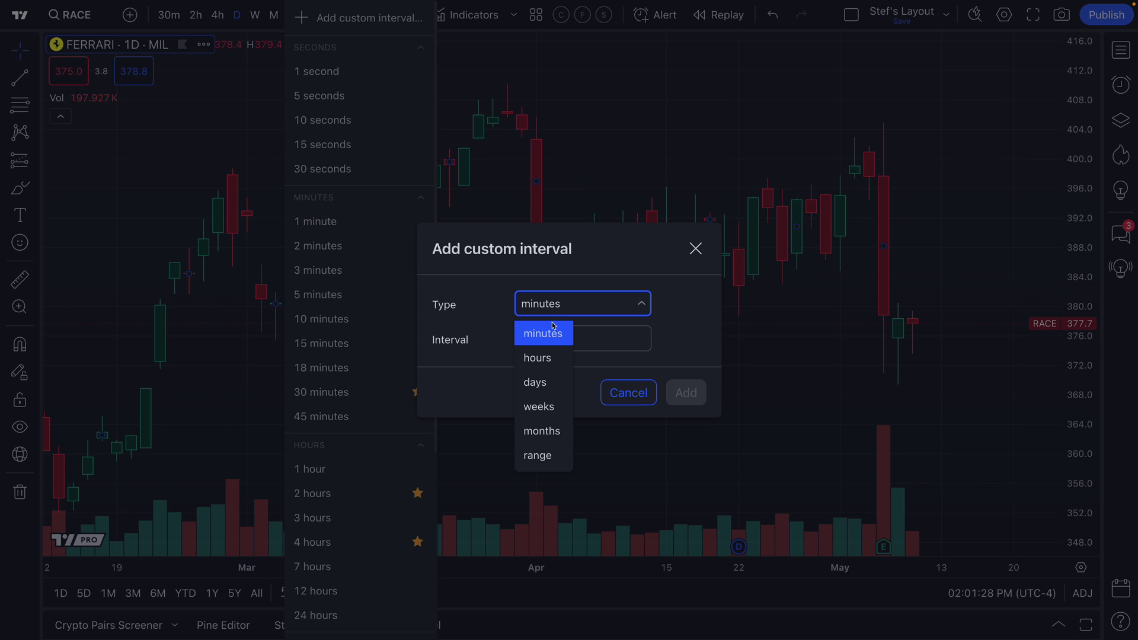
{"action": "left_click", "coordinate": [549, 359]}
{"action": "left_click", "coordinate": [548, 343]}
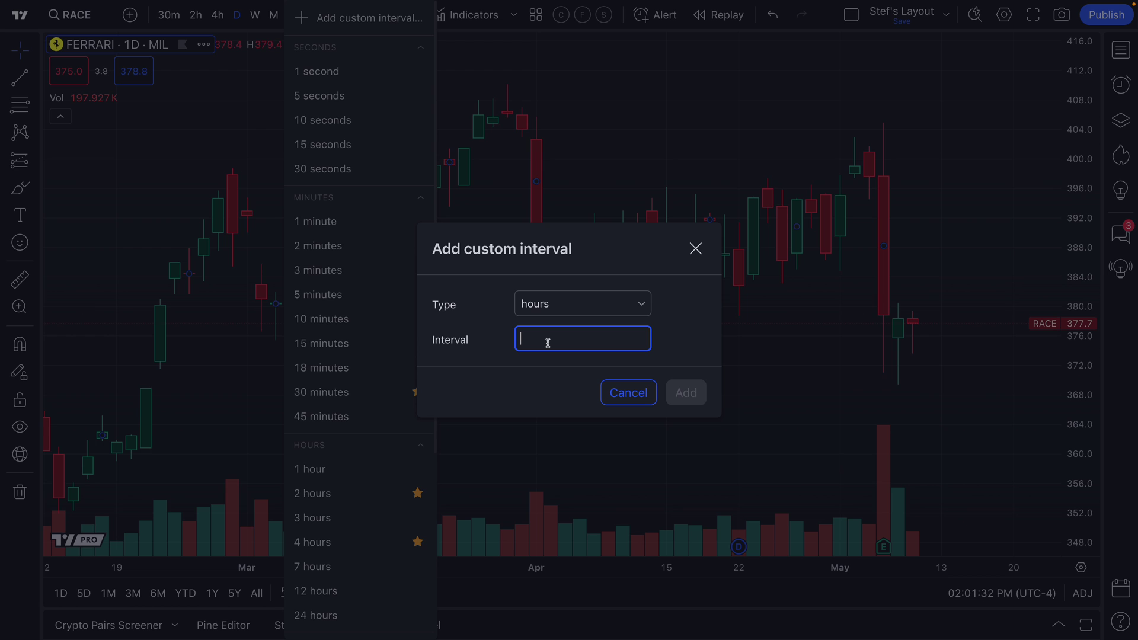
Enter 6 as the length and add the 6-hour custom interval.
{"action": "type", "text": "6"}
{"action": "left_click", "coordinate": [688, 393]}
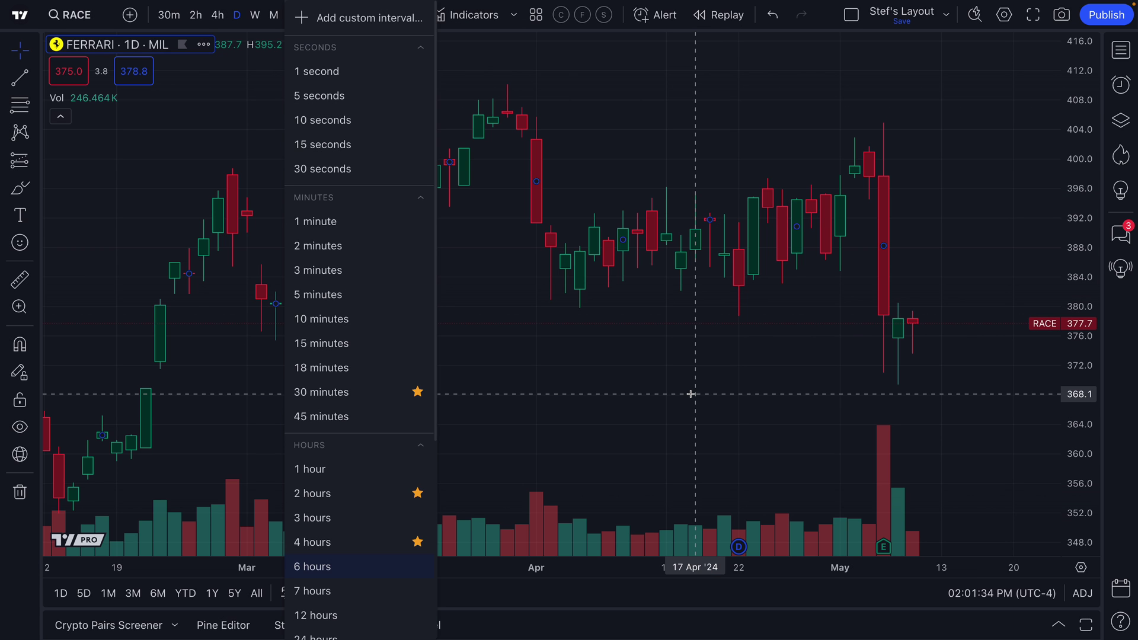
{"action": "mouse_move", "coordinate": [316, 570]}
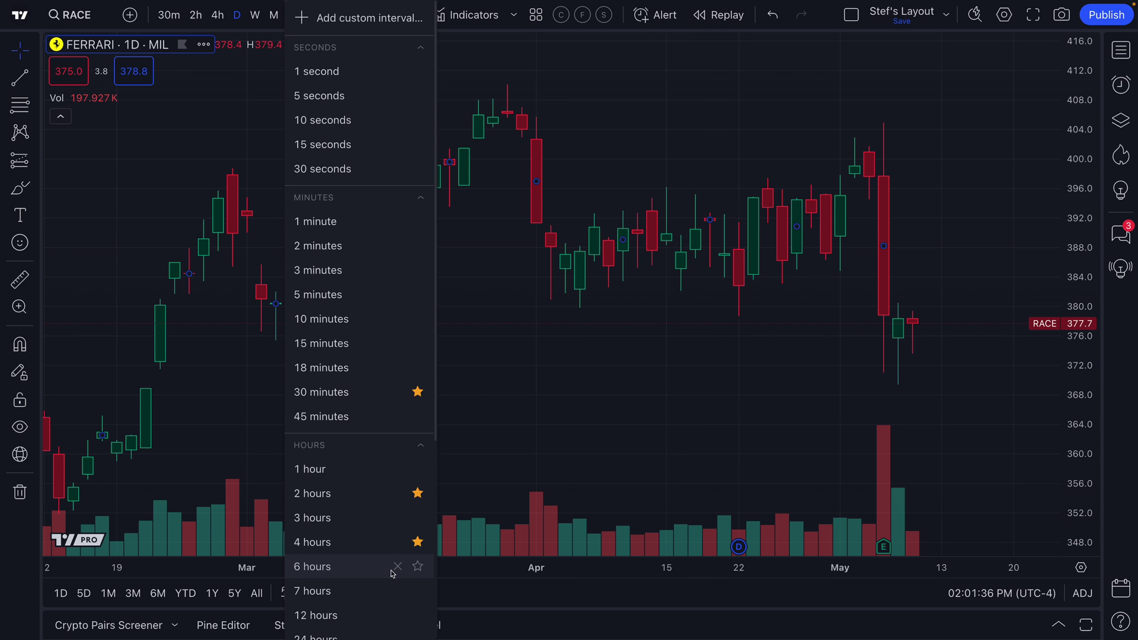
Add a second custom interval of 6 weeks.
{"action": "left_click", "coordinate": [368, 18]}
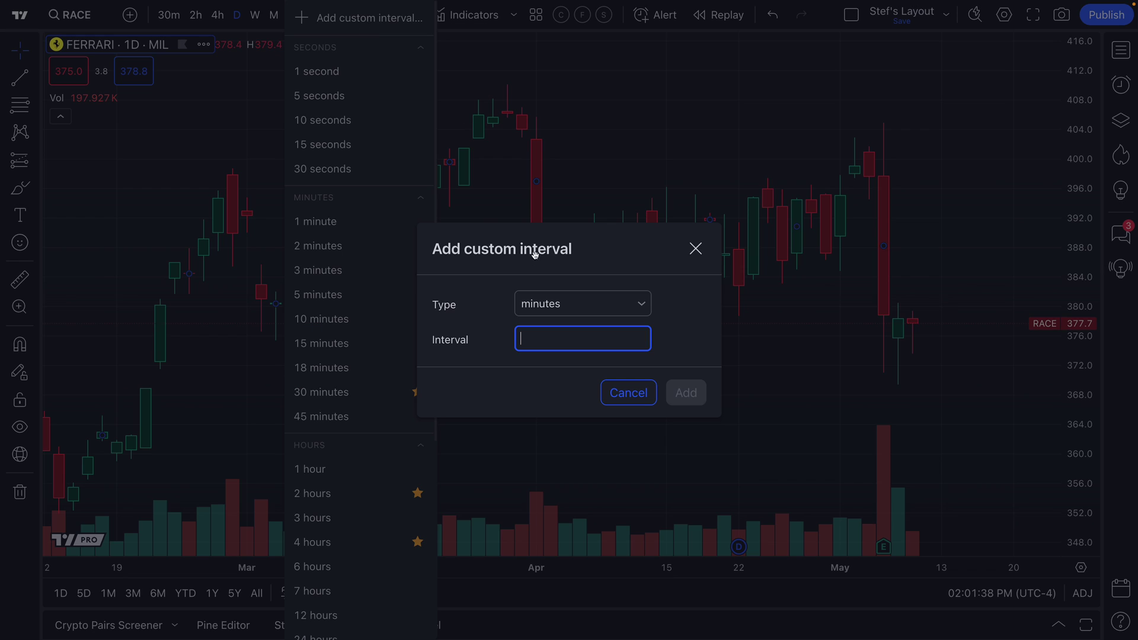
{"action": "left_click", "coordinate": [550, 309]}
{"action": "left_click", "coordinate": [539, 406]}
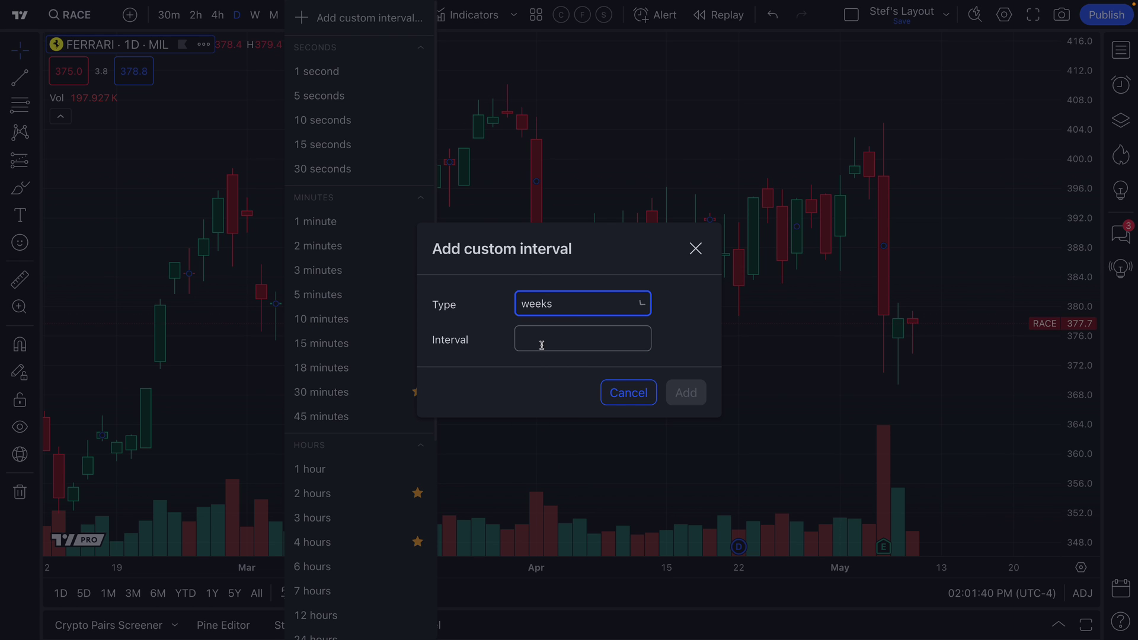
{"action": "left_click", "coordinate": [543, 342]}
{"action": "type", "text": "3"}
{"action": "key", "text": "BackSpace"}
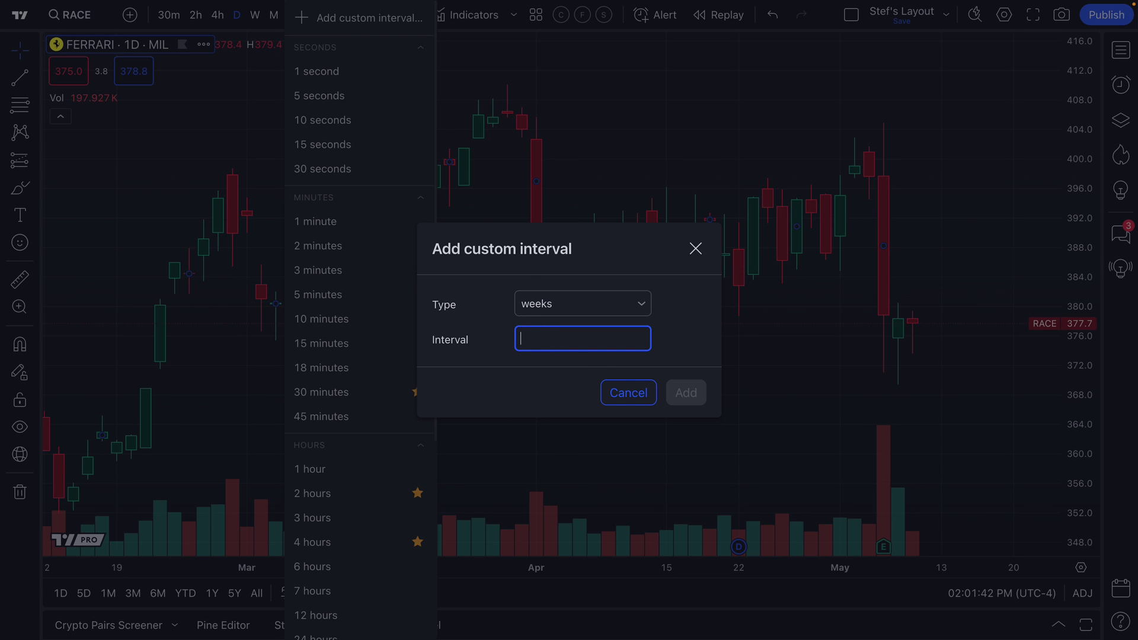
{"action": "type", "text": "2"}
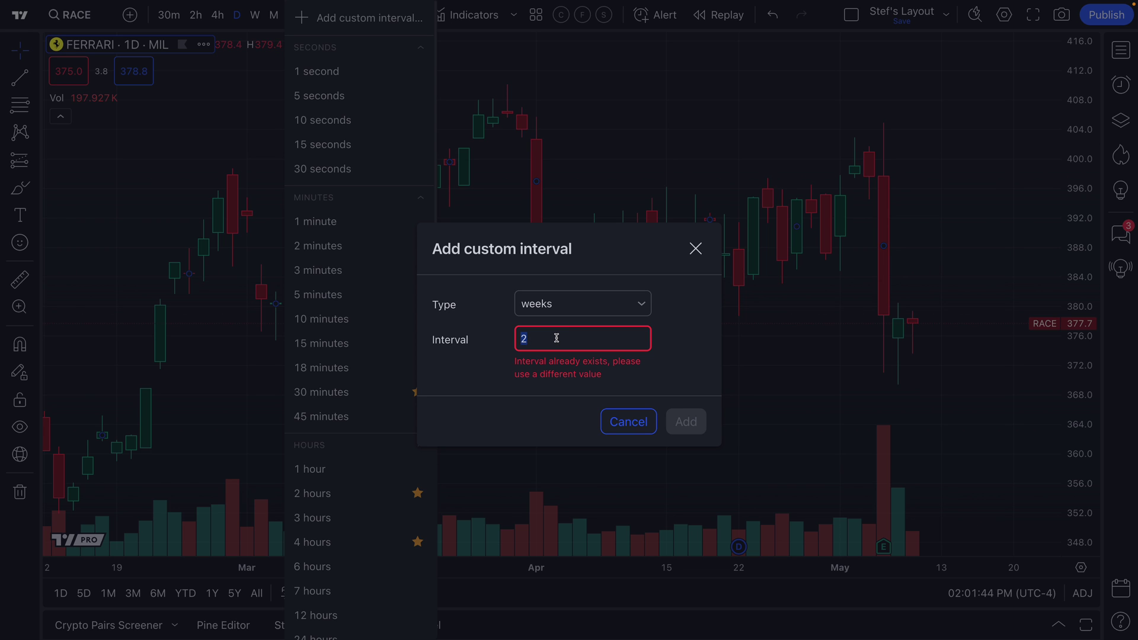
{"action": "key", "text": "BackSpace"}
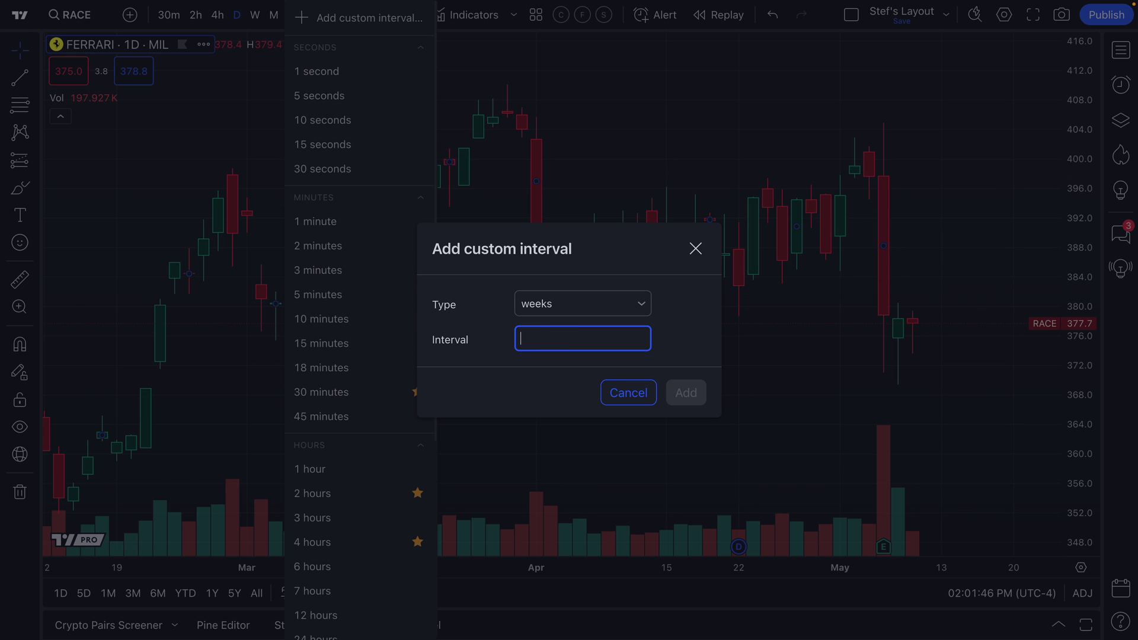
{"action": "type", "text": "6"}
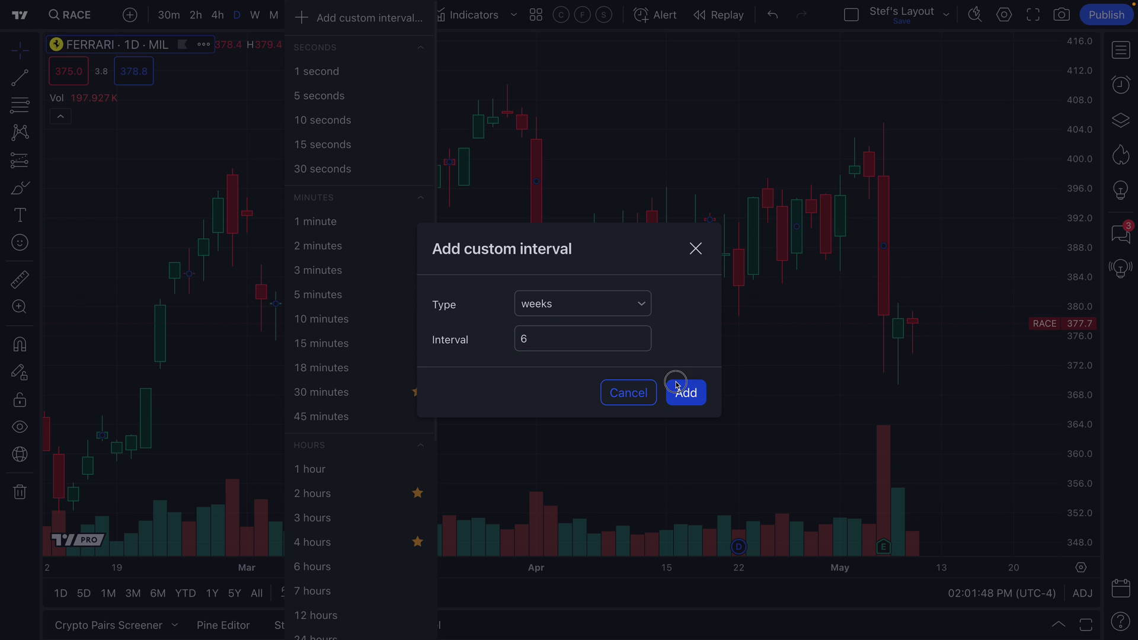
{"action": "left_click", "coordinate": [673, 385]}
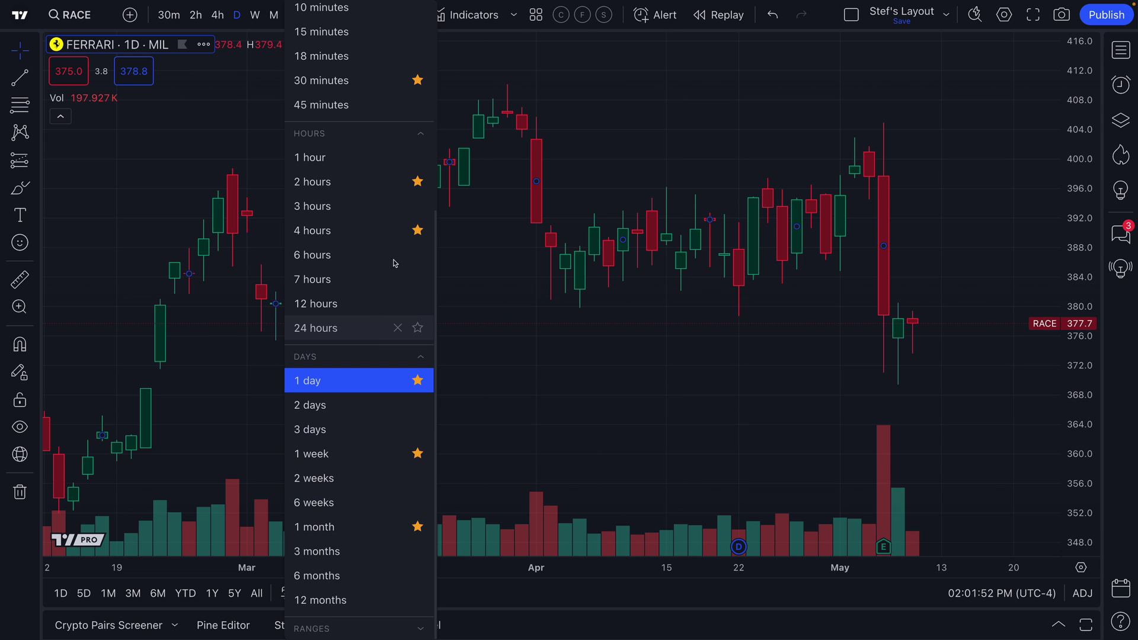
Star 45 minutes and 6 weeks as favourite intervals in the interval list.
{"action": "left_click", "coordinate": [464, 268]}
{"action": "scroll", "coordinate": [432, 297], "scroll_direction": "up", "scroll_amount": 3}
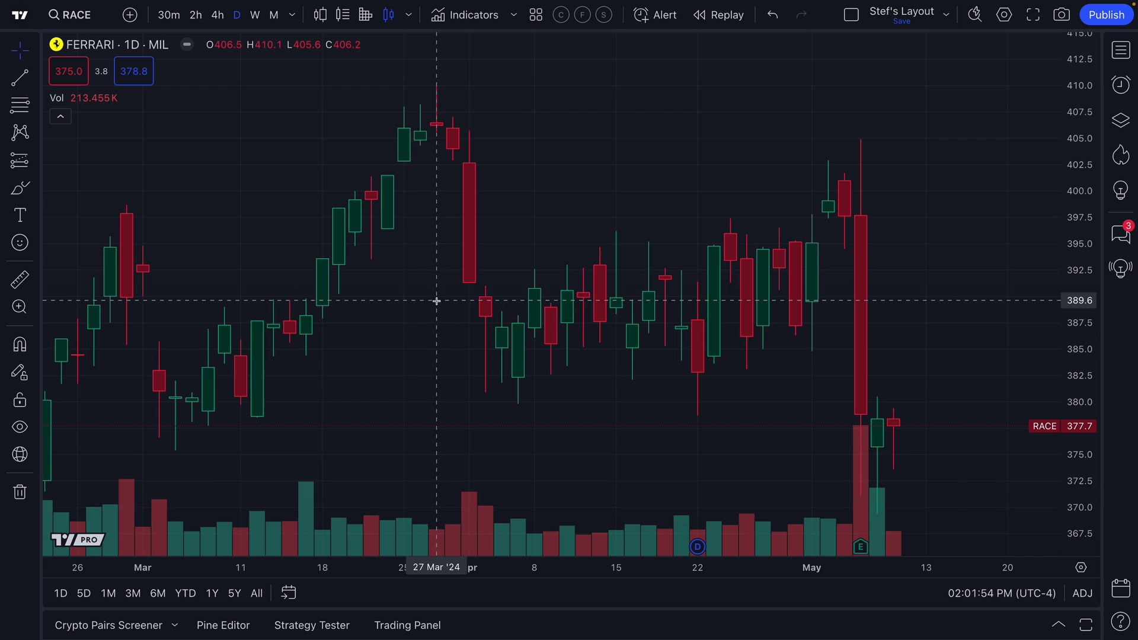
{"action": "left_click", "coordinate": [294, 23]}
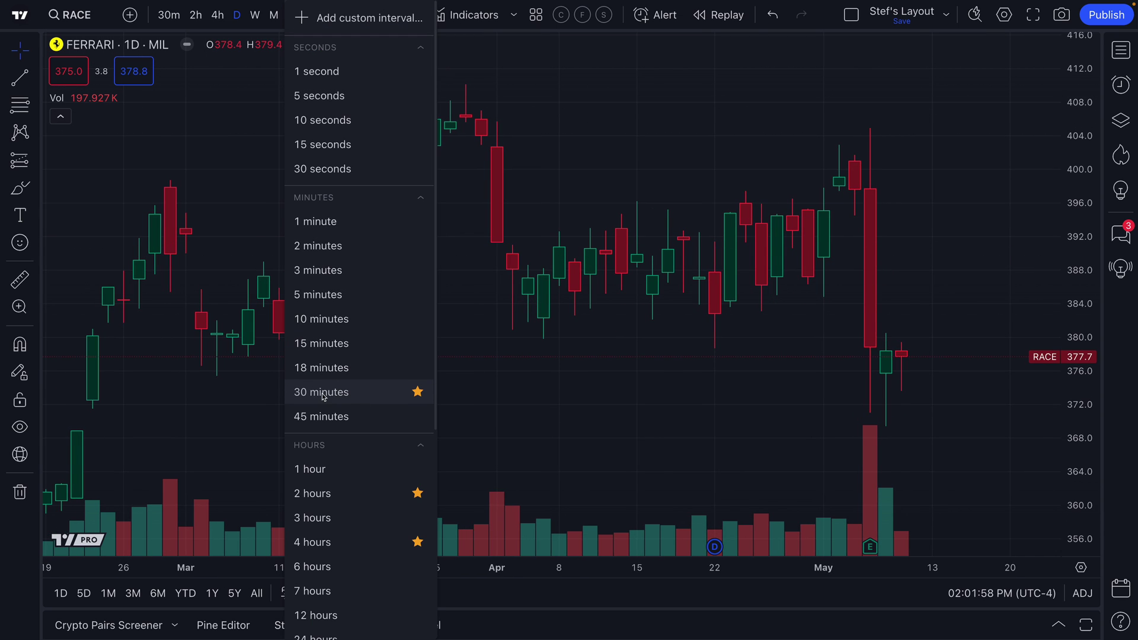
{"action": "left_click", "coordinate": [418, 417]}
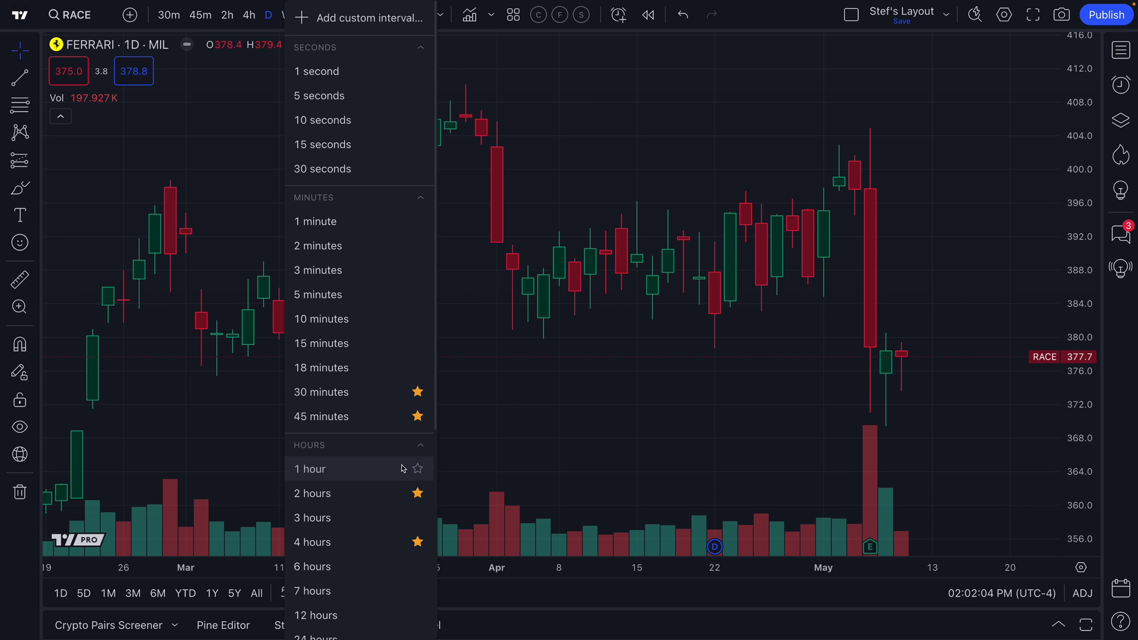
{"action": "scroll", "coordinate": [409, 456], "scroll_direction": "down", "scroll_amount": 3}
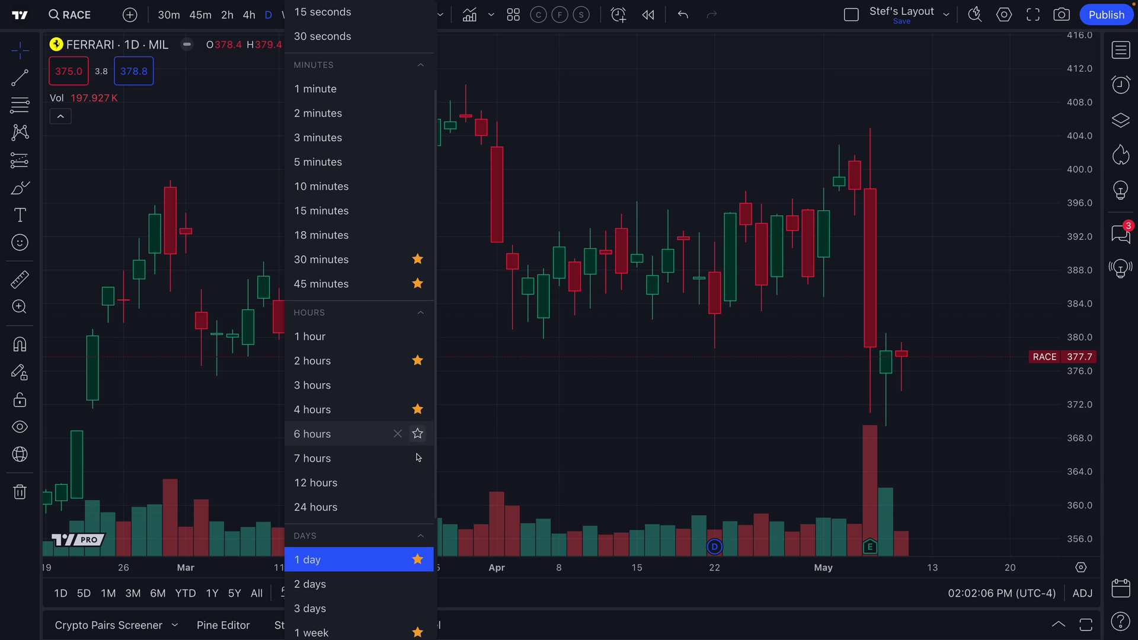
{"action": "scroll", "coordinate": [419, 567], "scroll_direction": "down", "scroll_amount": 2}
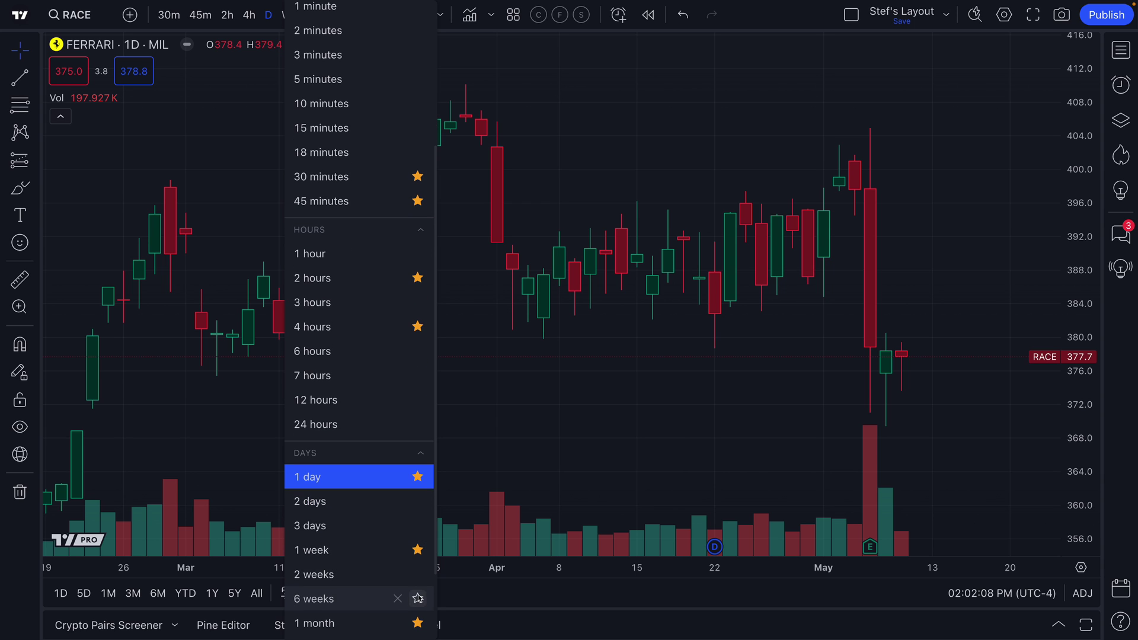
{"action": "left_click", "coordinate": [418, 597]}
{"action": "left_click", "coordinate": [540, 68]}
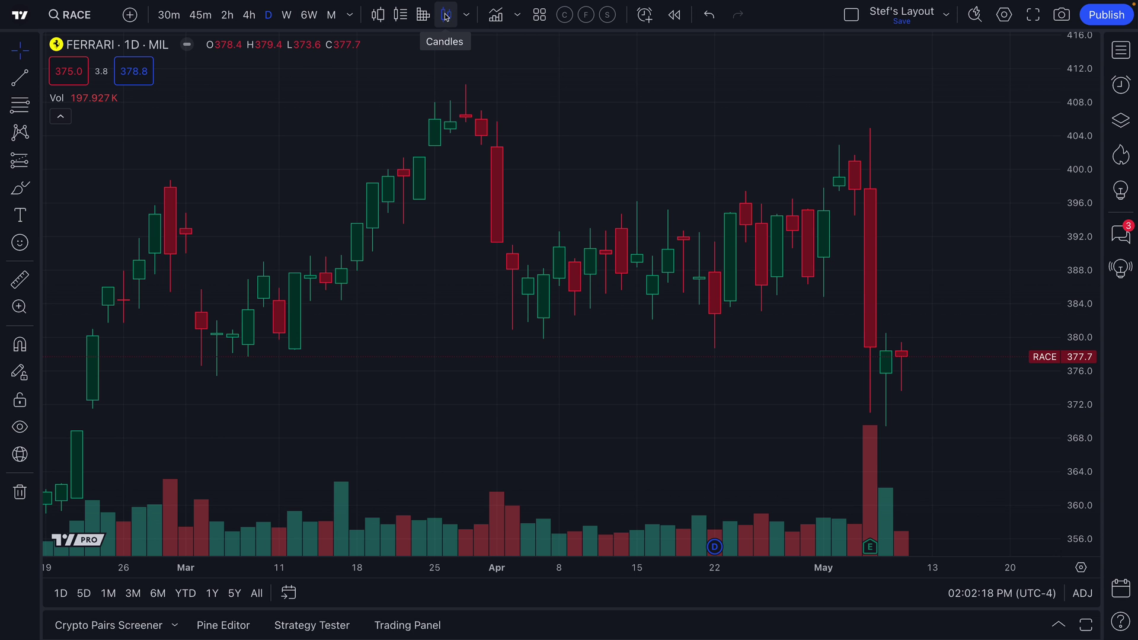
Apply the 6W favourite interval, zoom in on the candles, and show the chart style list.
{"action": "left_click", "coordinate": [302, 20]}
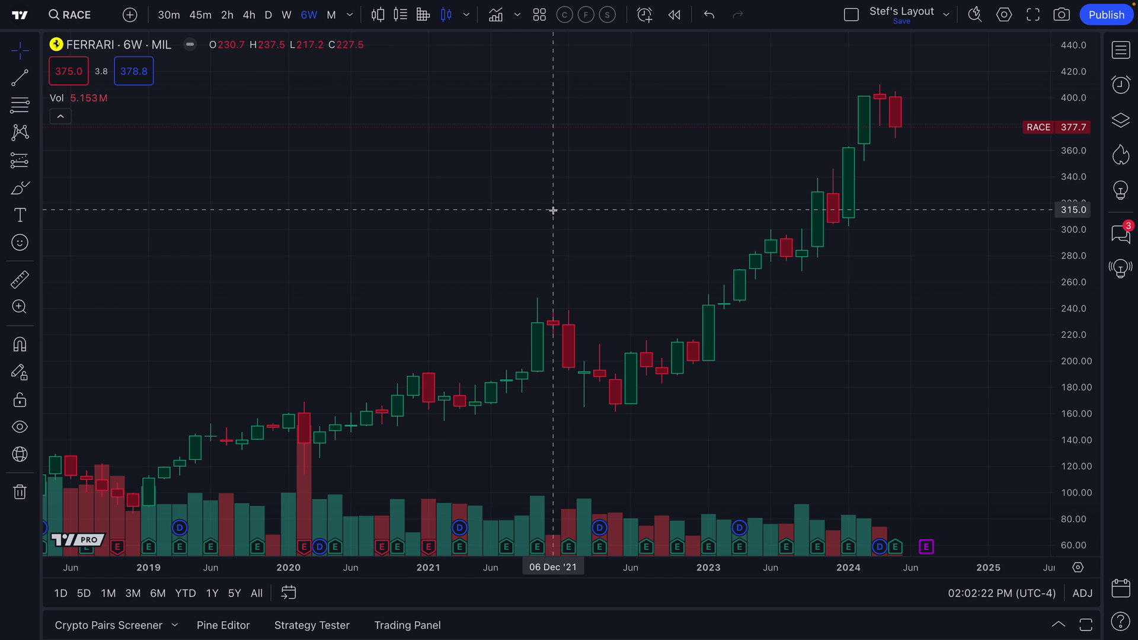
{"action": "scroll", "coordinate": [577, 193], "scroll_direction": "up", "scroll_amount": 3}
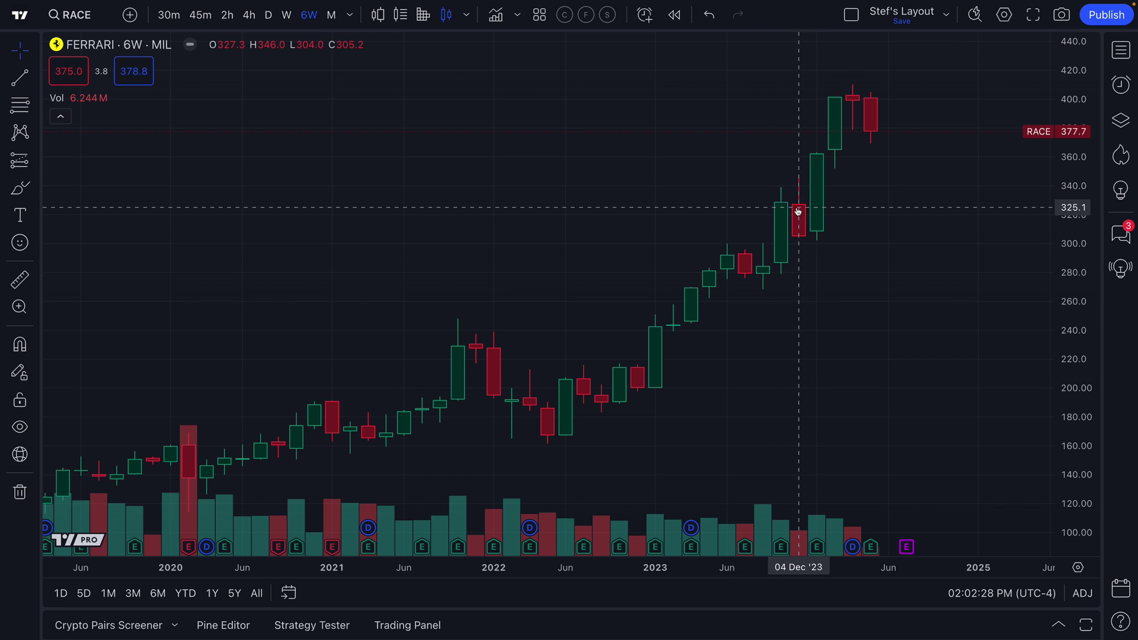
{"action": "scroll", "coordinate": [607, 206], "scroll_direction": "up", "scroll_amount": 1}
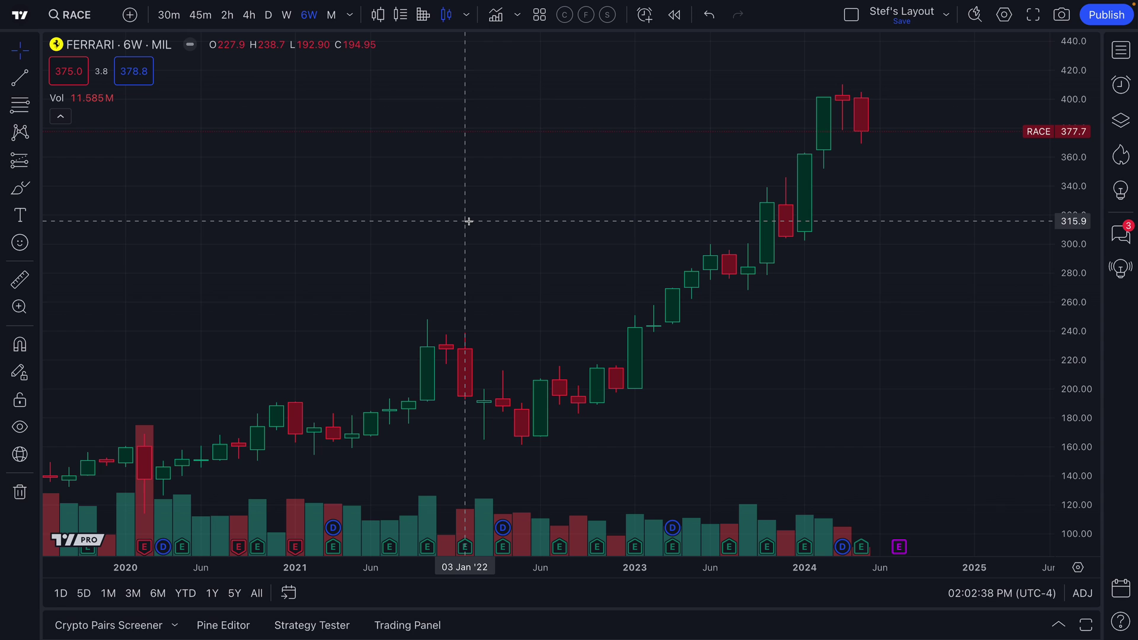
{"action": "left_click", "coordinate": [466, 15]}
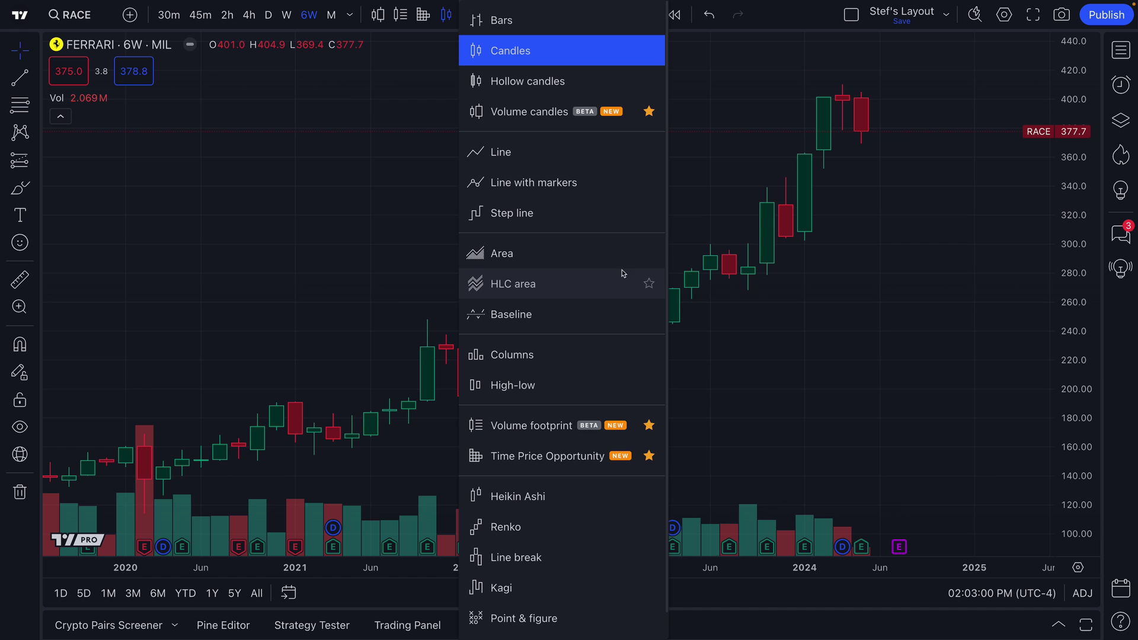
{"action": "left_click", "coordinate": [741, 269]}
{"action": "scroll", "coordinate": [449, 239], "scroll_direction": "up", "scroll_amount": 5}
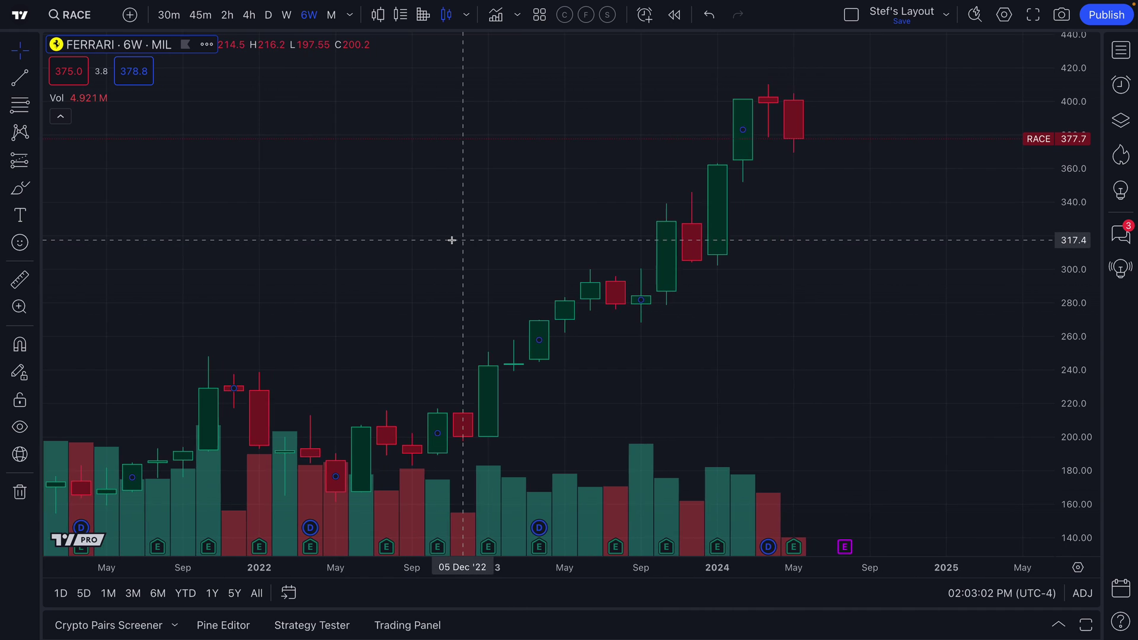
{"action": "scroll", "coordinate": [452, 240], "scroll_direction": "right", "scroll_amount": 5}
{"action": "scroll", "coordinate": [457, 246], "scroll_direction": "up", "scroll_amount": 4}
{"action": "left_click_drag", "start_coordinate": [587, 296], "coordinate": [752, 294]}
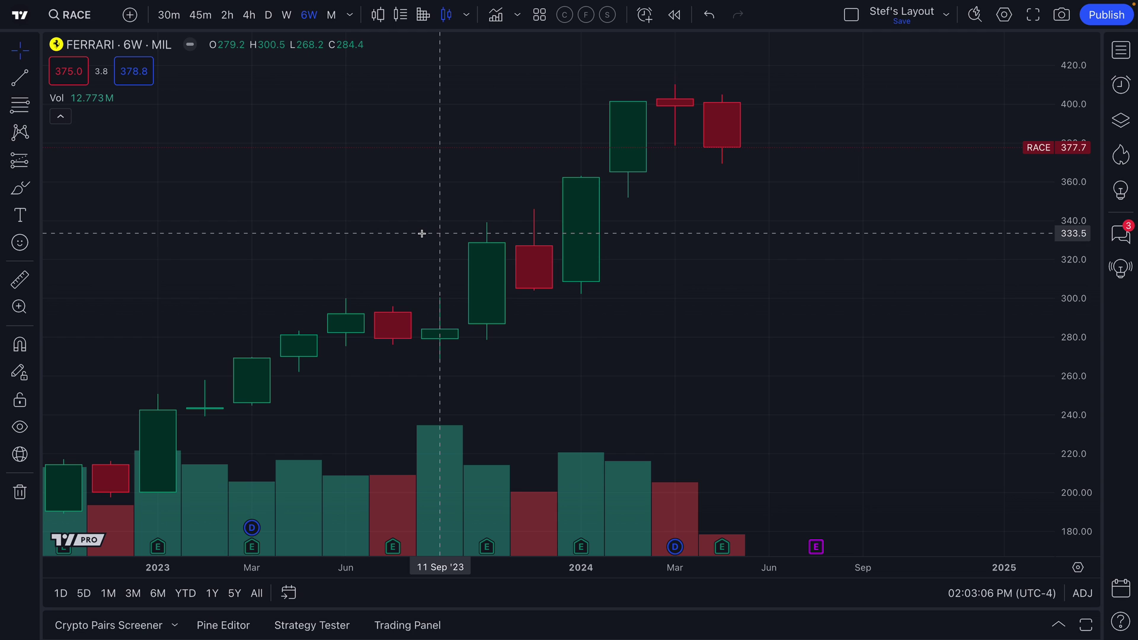
{"action": "scroll", "coordinate": [421, 233], "scroll_direction": "up", "scroll_amount": 1}
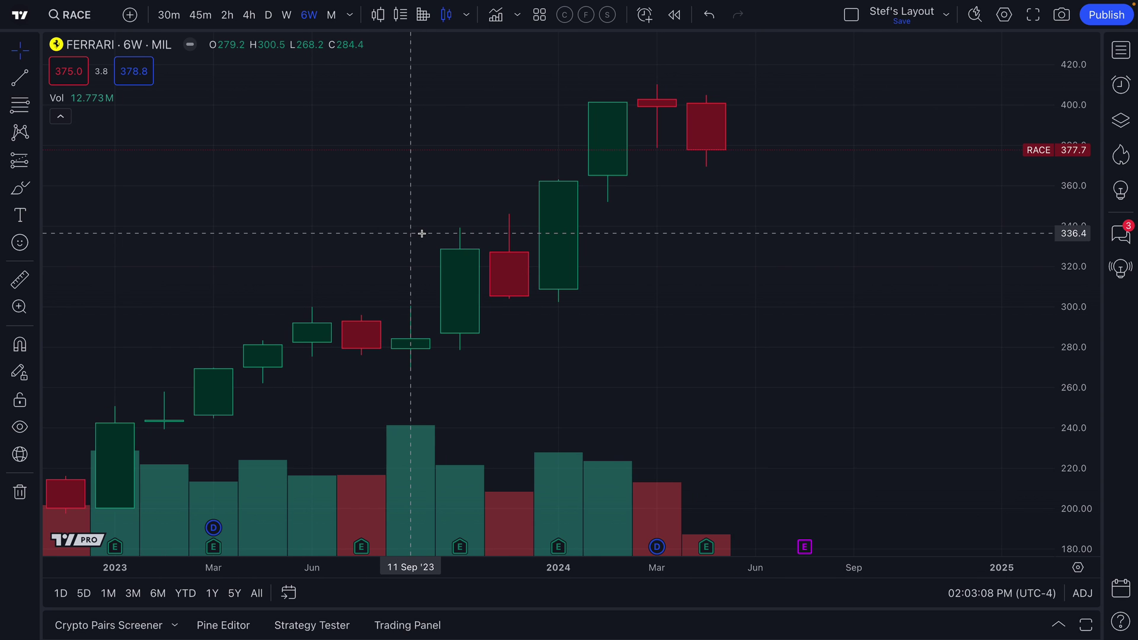
{"action": "left_click", "coordinate": [461, 24]}
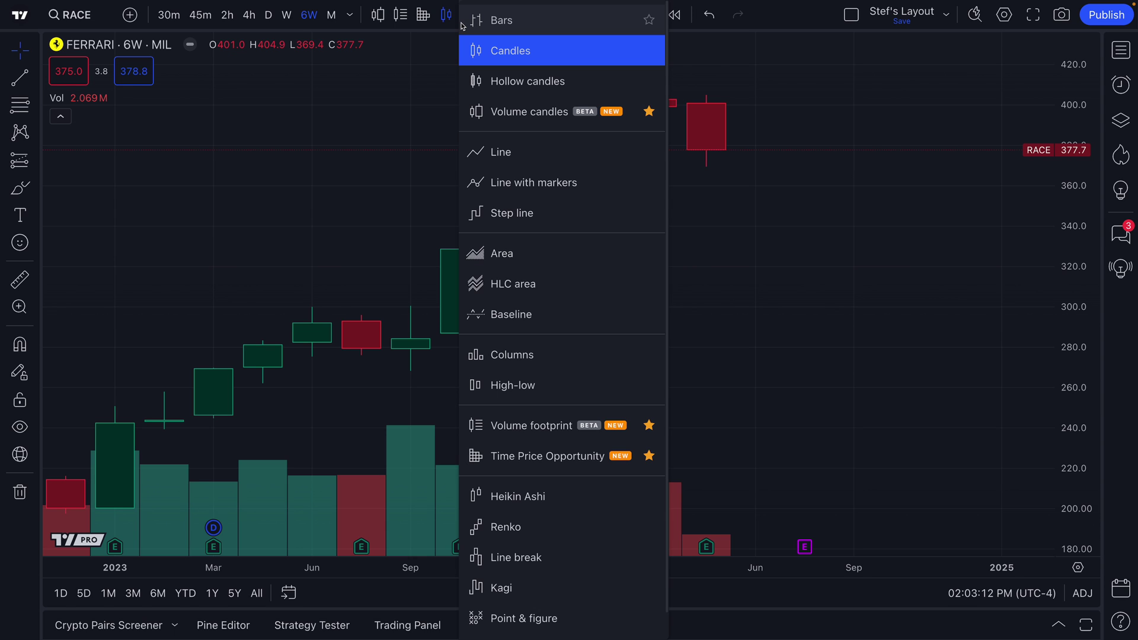